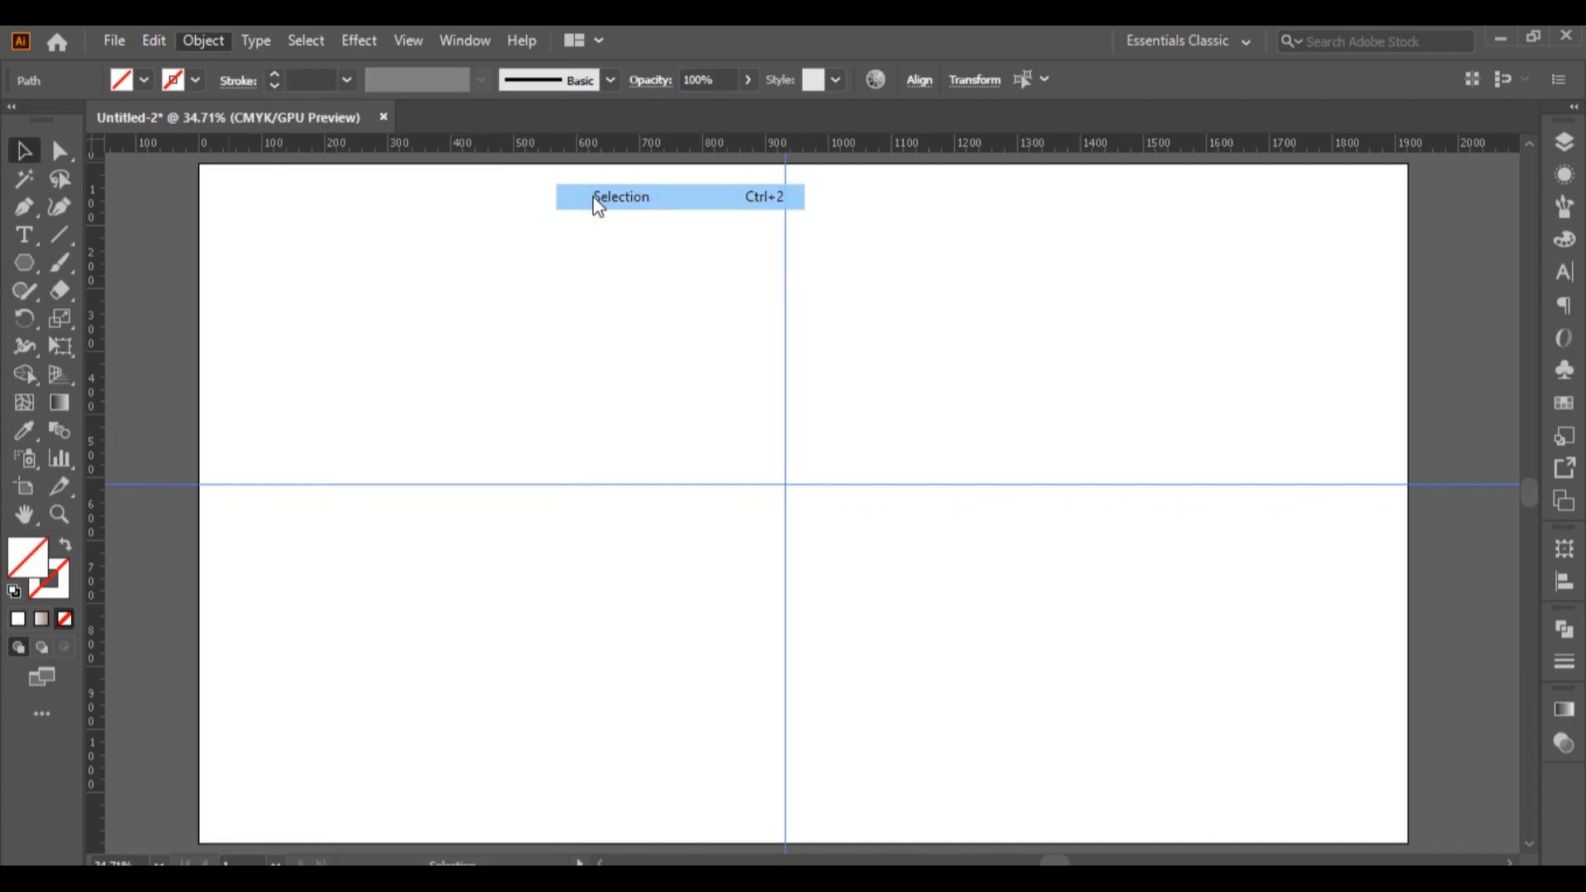
Draw an unfilled, black-stroked hexagon centred on the guide intersection and rotate it so a corner points straight up.
{"action": "left_click", "coordinate": [15, 592]}
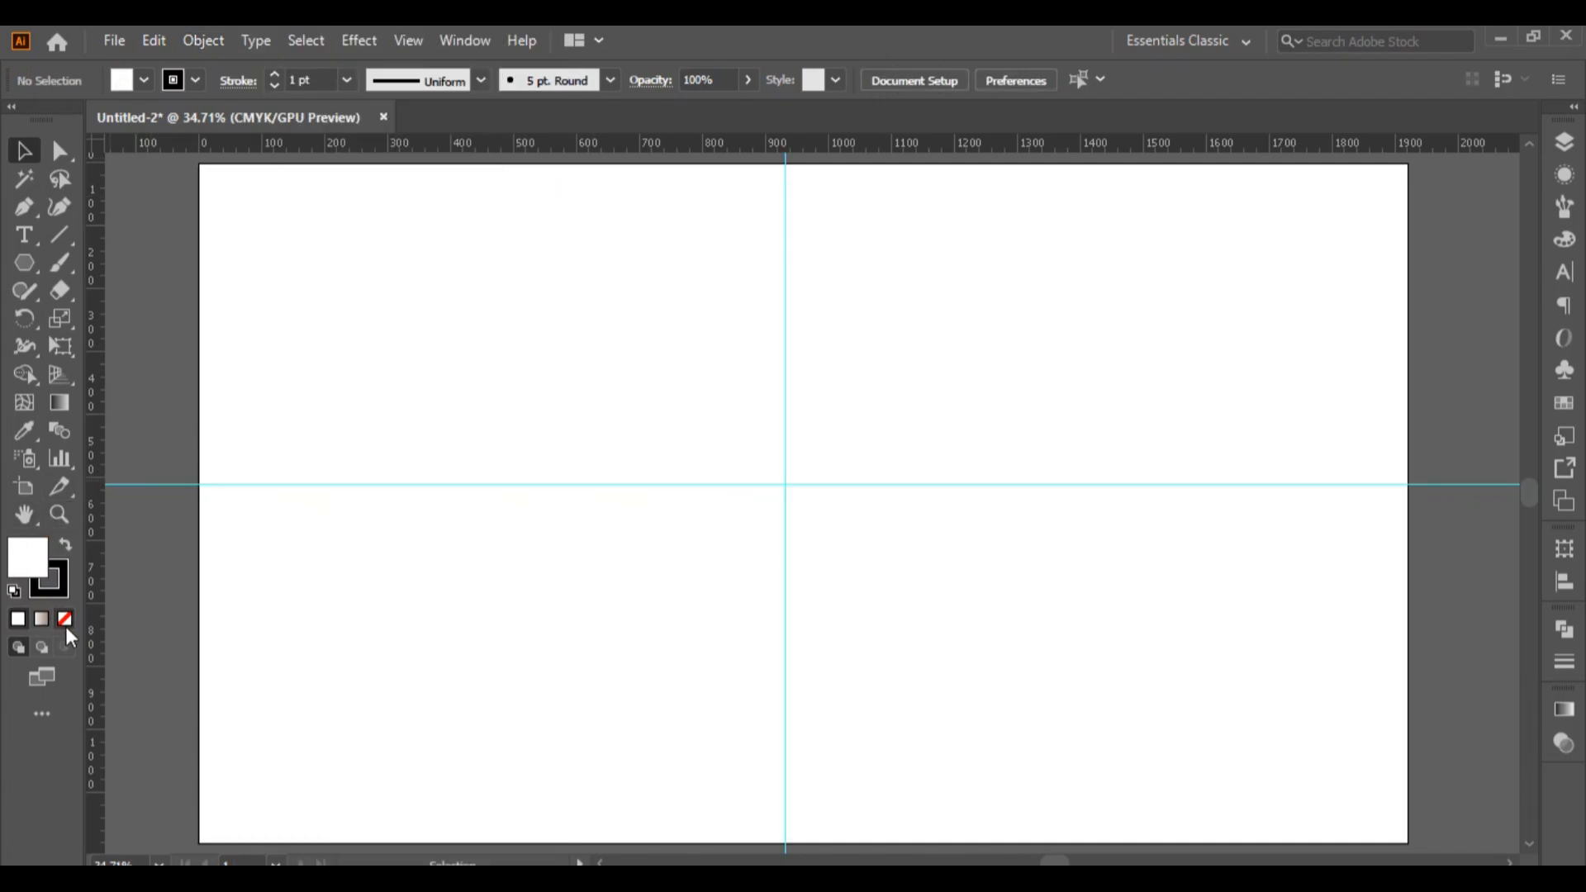
{"action": "left_click", "coordinate": [65, 622]}
{"action": "left_click", "coordinate": [26, 264]}
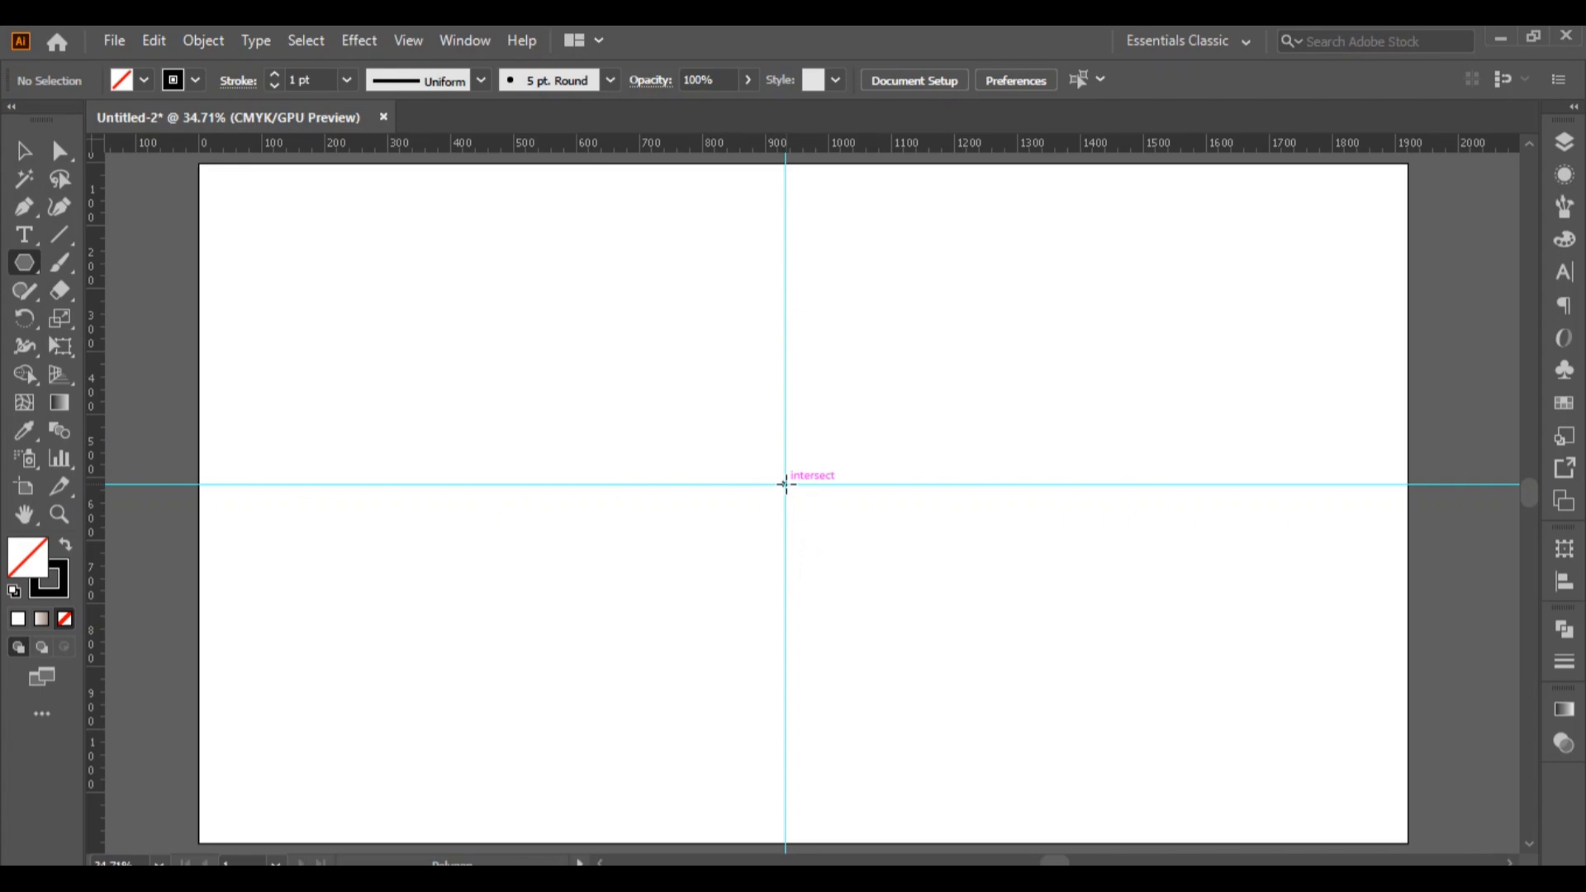
{"action": "left_click_drag", "start_coordinate": [785, 485], "coordinate": [817, 704]}
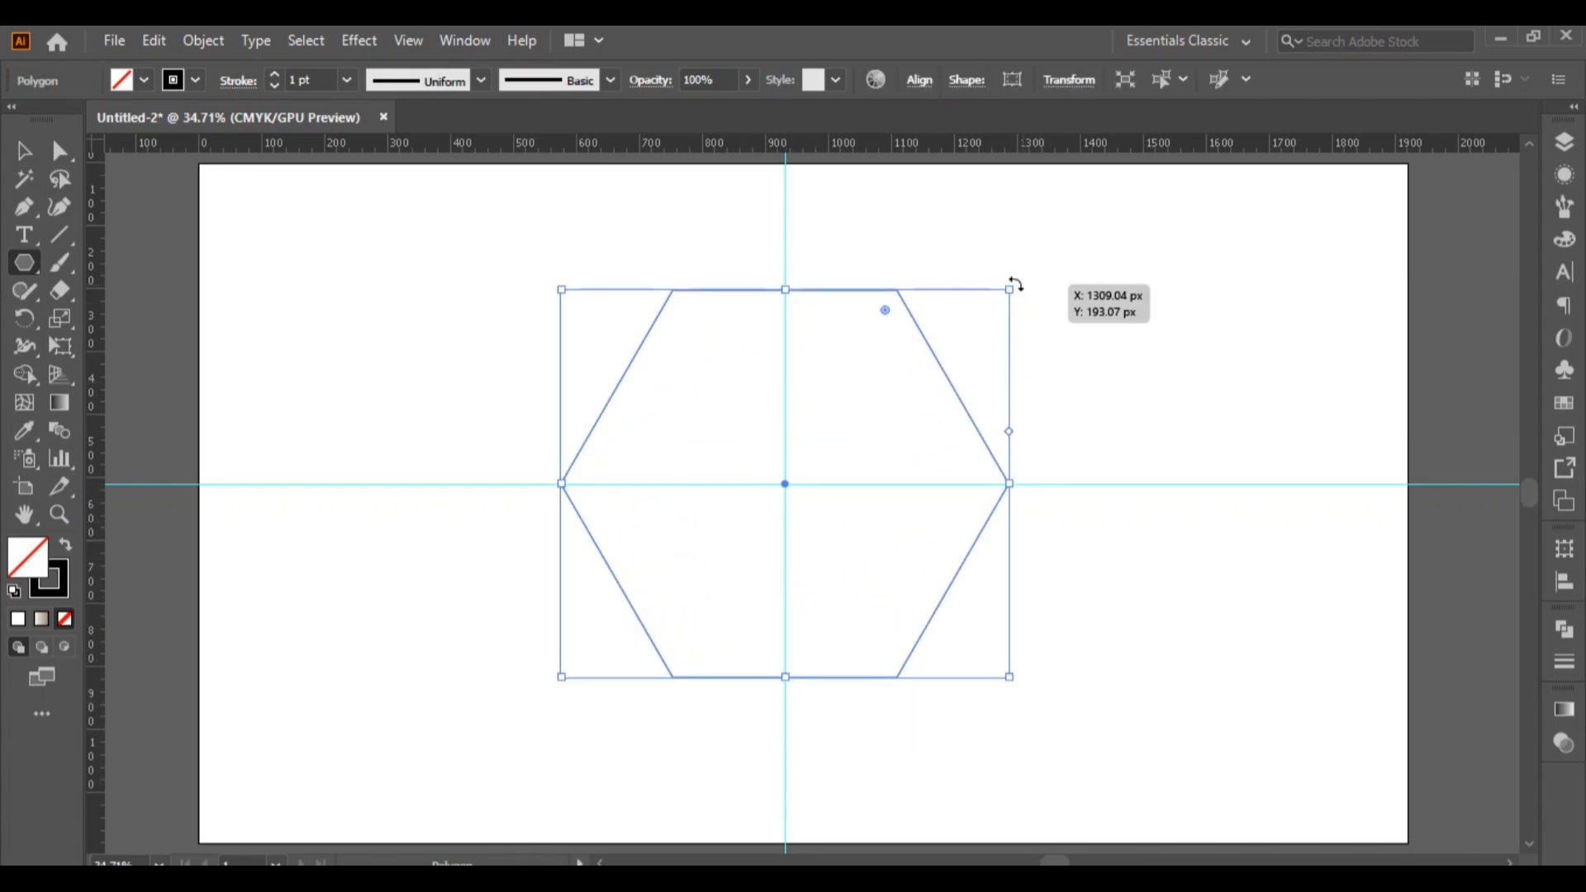
{"action": "left_click_drag", "start_coordinate": [1052, 441], "coordinate": [974, 669]}
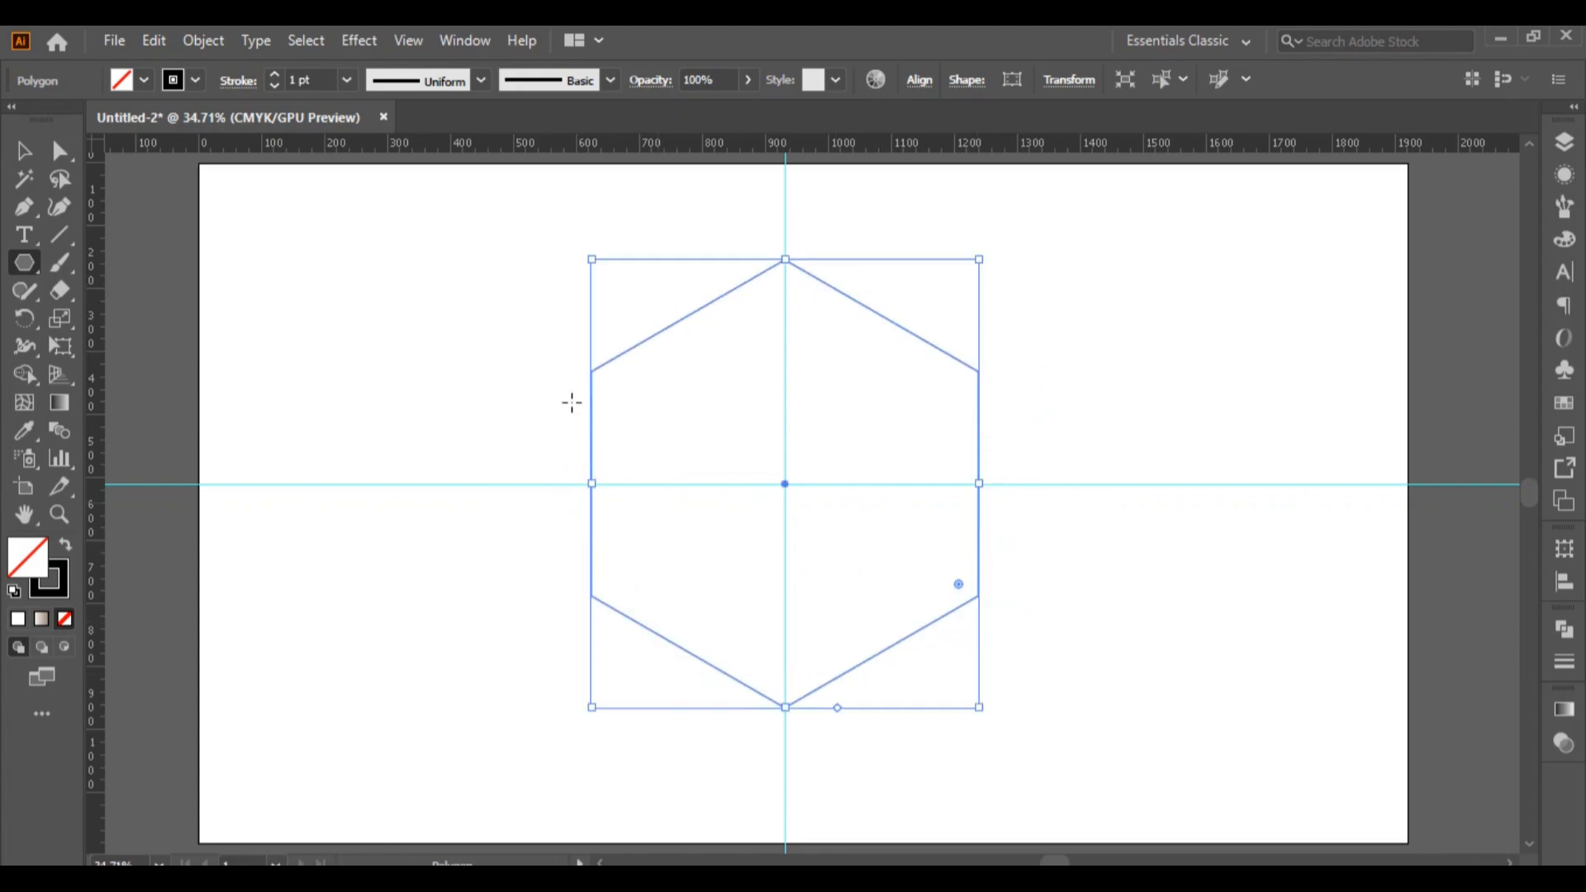
{"action": "key", "text": "v"}
{"action": "left_click", "coordinate": [359, 301]}
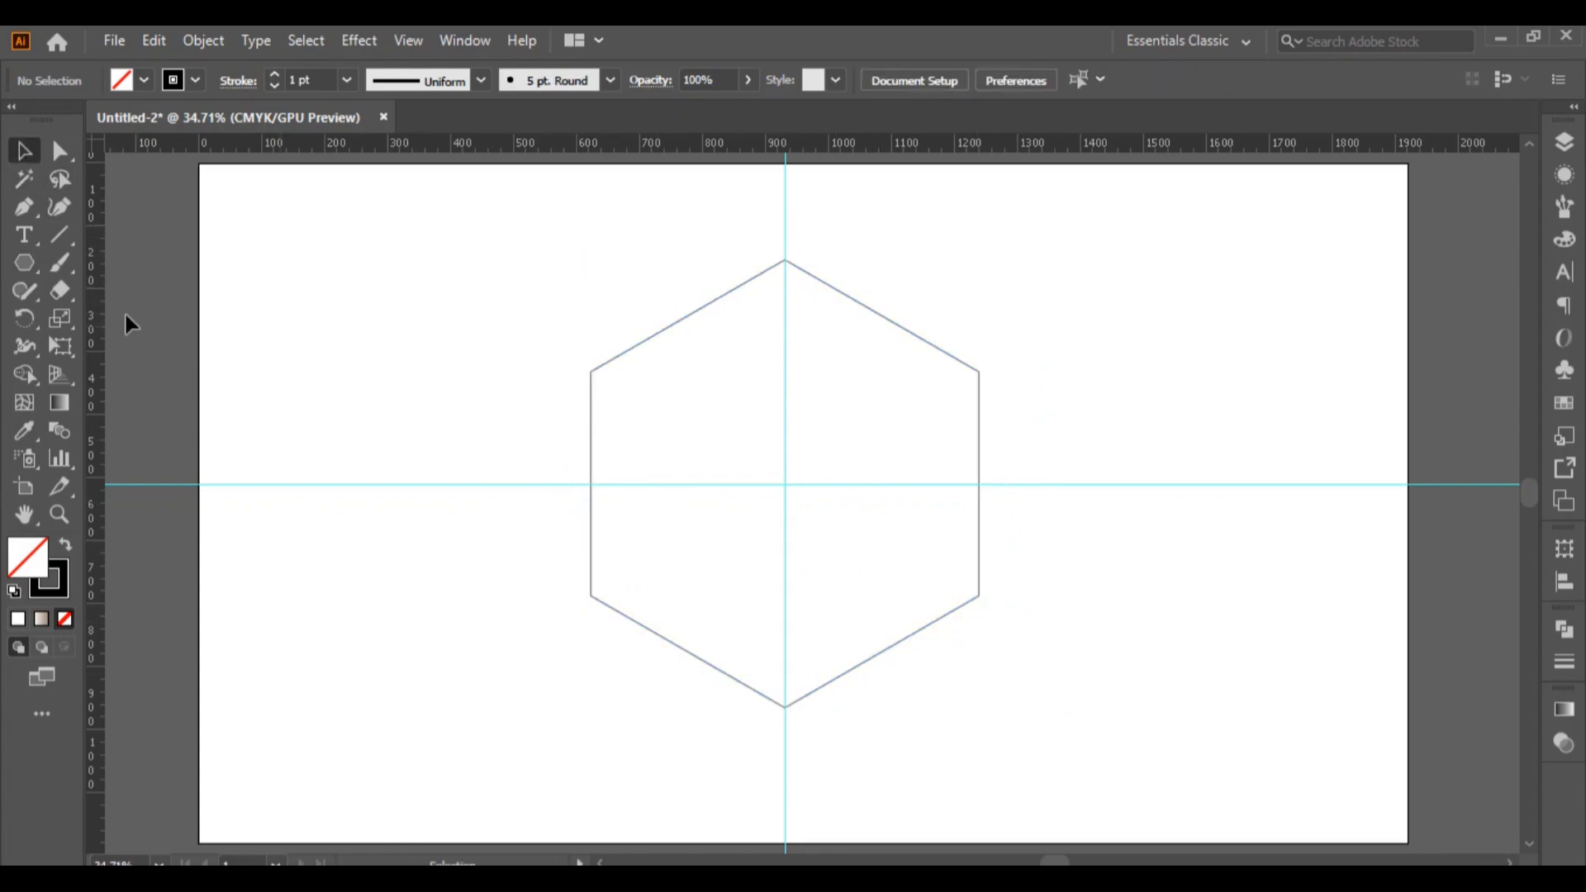
Draw a vertical line along the hexagon's left side, extending beyond that side at both ends.
{"action": "left_click", "coordinate": [52, 242]}
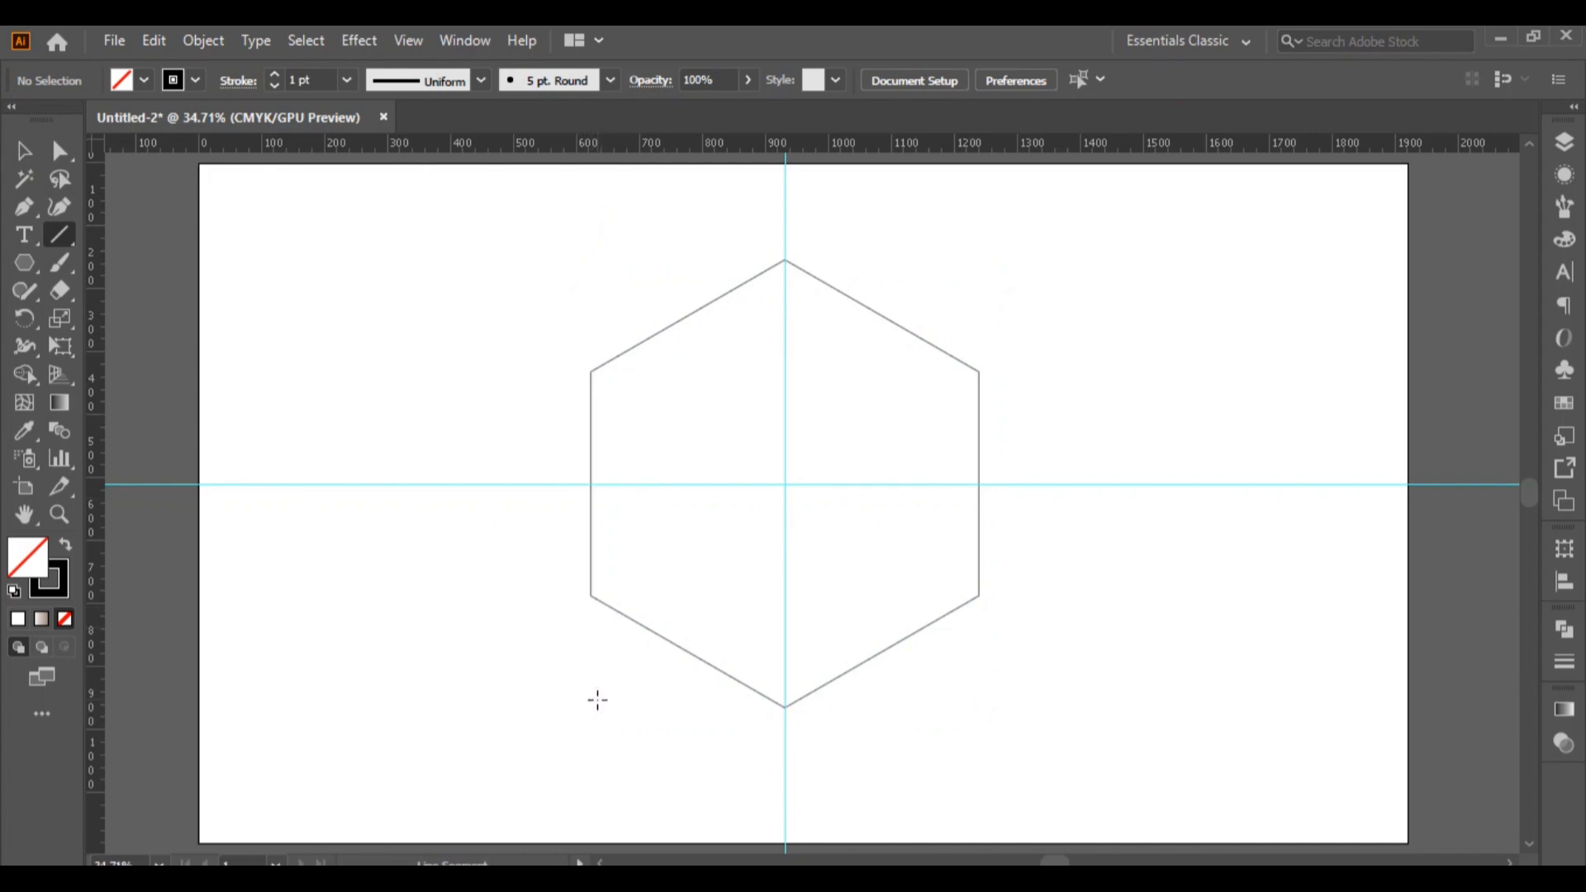
{"action": "left_click_drag", "start_coordinate": [591, 708], "coordinate": [591, 221]}
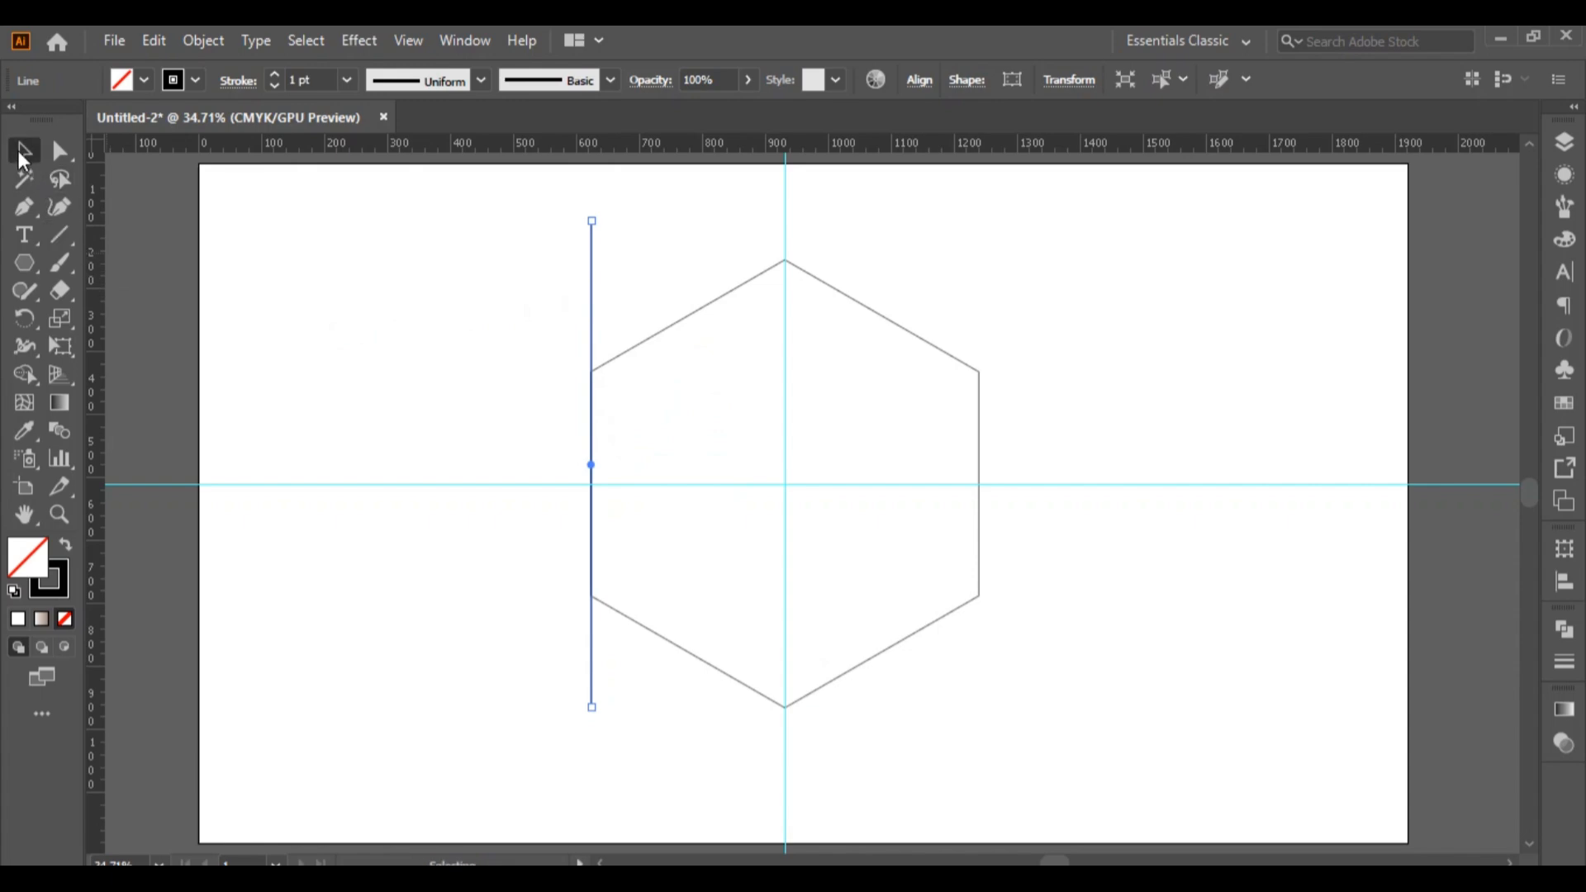
{"action": "left_click", "coordinate": [23, 153]}
{"action": "left_click", "coordinate": [398, 310]}
{"action": "left_click", "coordinate": [592, 322]}
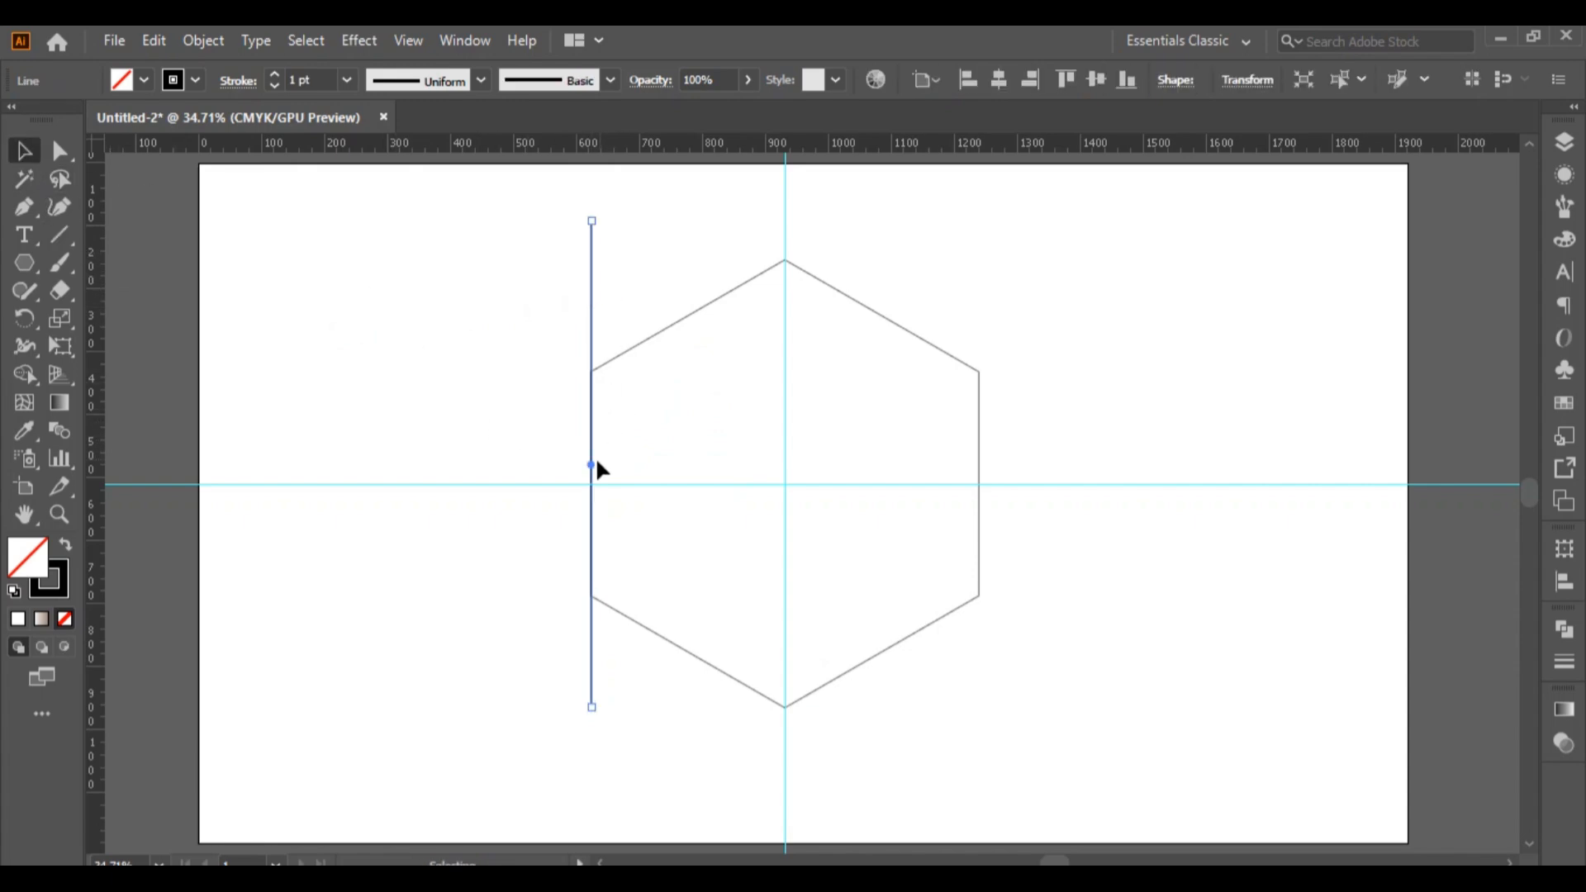
Duplicate the vertical line twice and spread the three lines evenly from the hexagon's left side to the vertical centre guide.
{"action": "left_click_drag", "start_coordinate": [597, 464], "coordinate": [617, 462]}
{"action": "key", "text": "ctrl+d"}
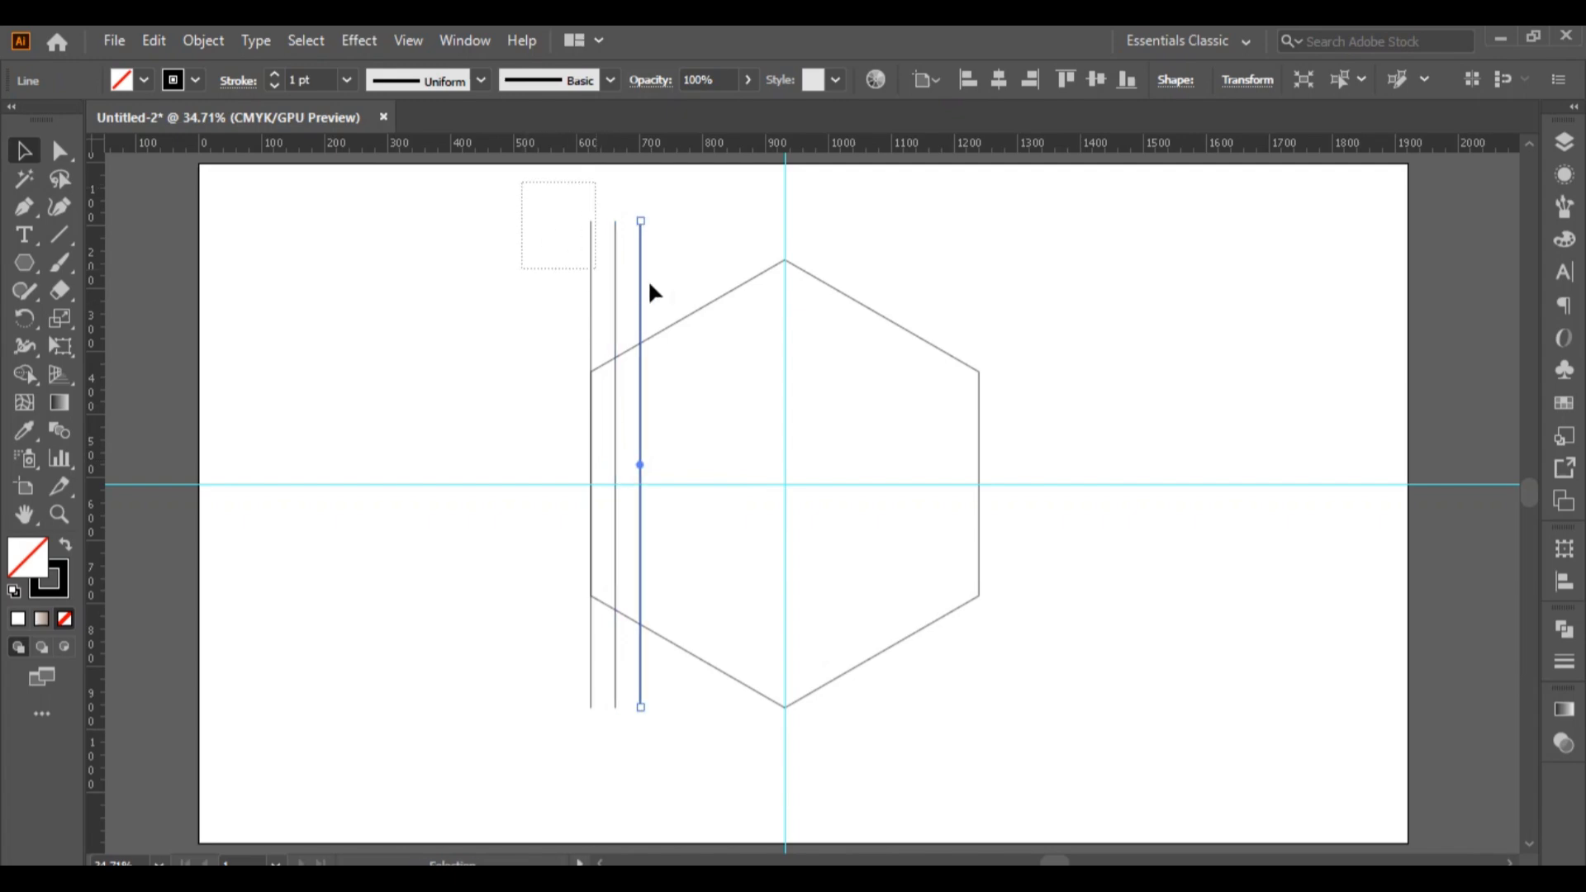
{"action": "left_click_drag", "start_coordinate": [650, 290], "coordinate": [653, 293]}
{"action": "left_click_drag", "start_coordinate": [641, 466], "coordinate": [785, 466]}
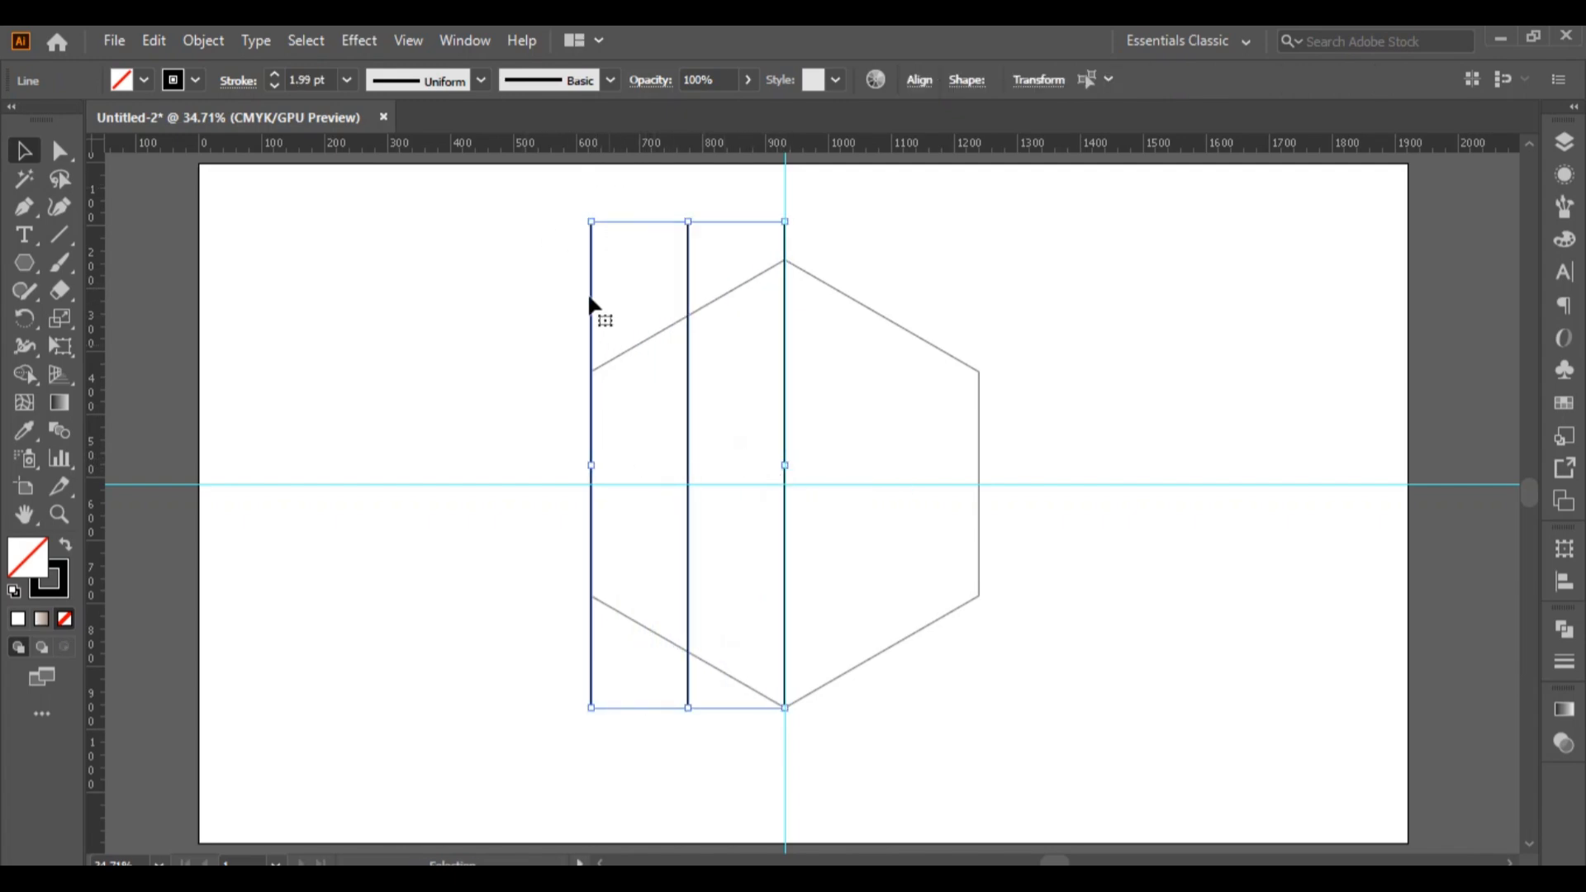
Group the three vertical lines and align their vertical centre to the hexagon as the key object.
{"action": "right_click", "coordinate": [589, 265]}
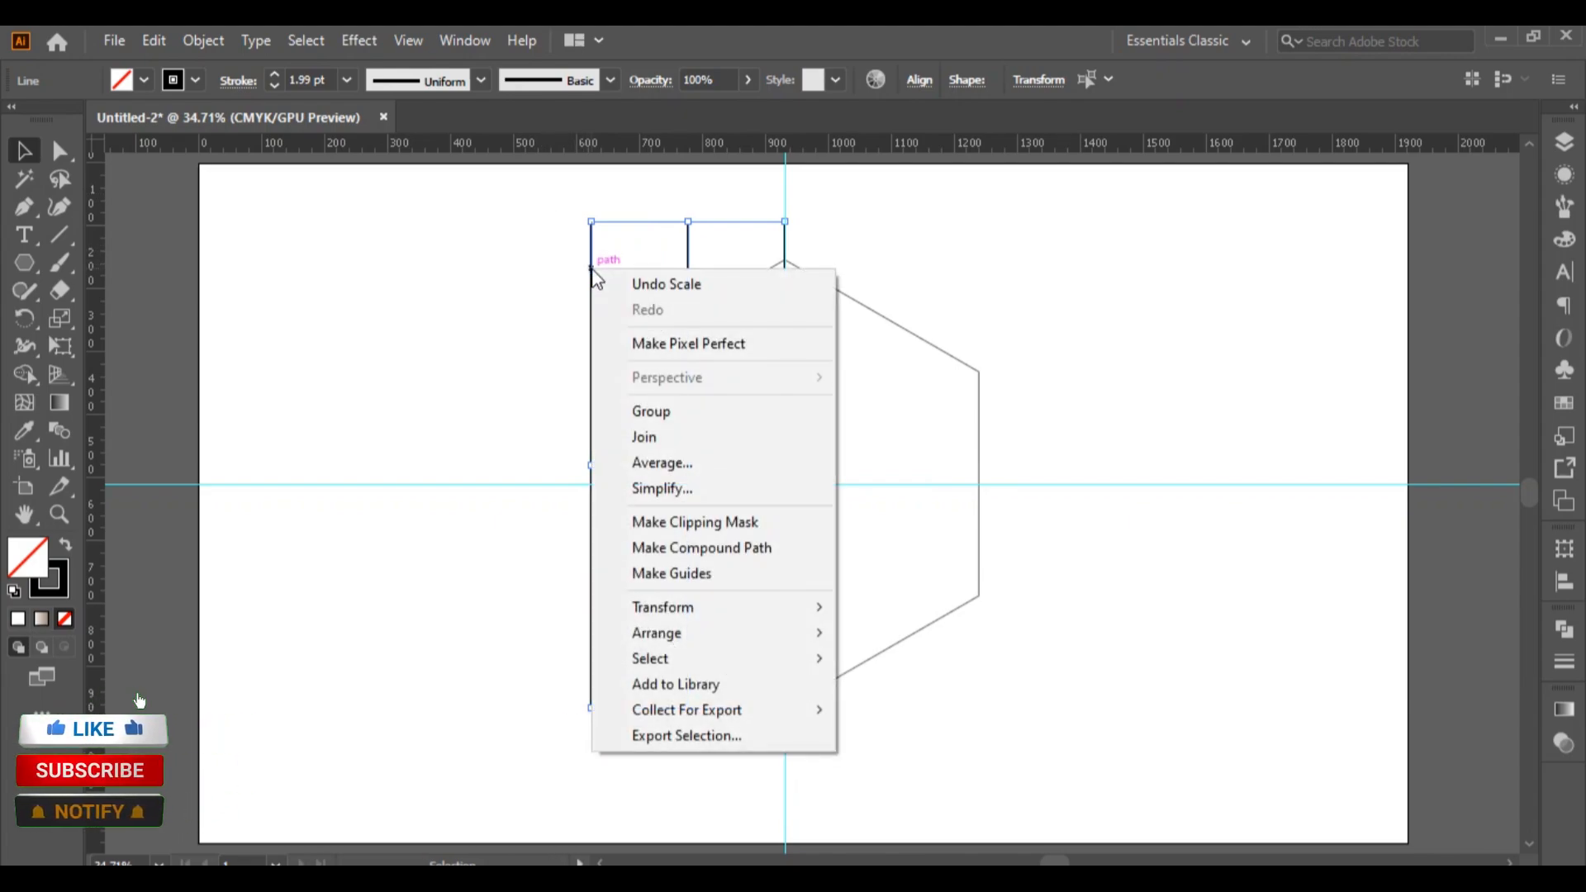
{"action": "left_click", "coordinate": [658, 412]}
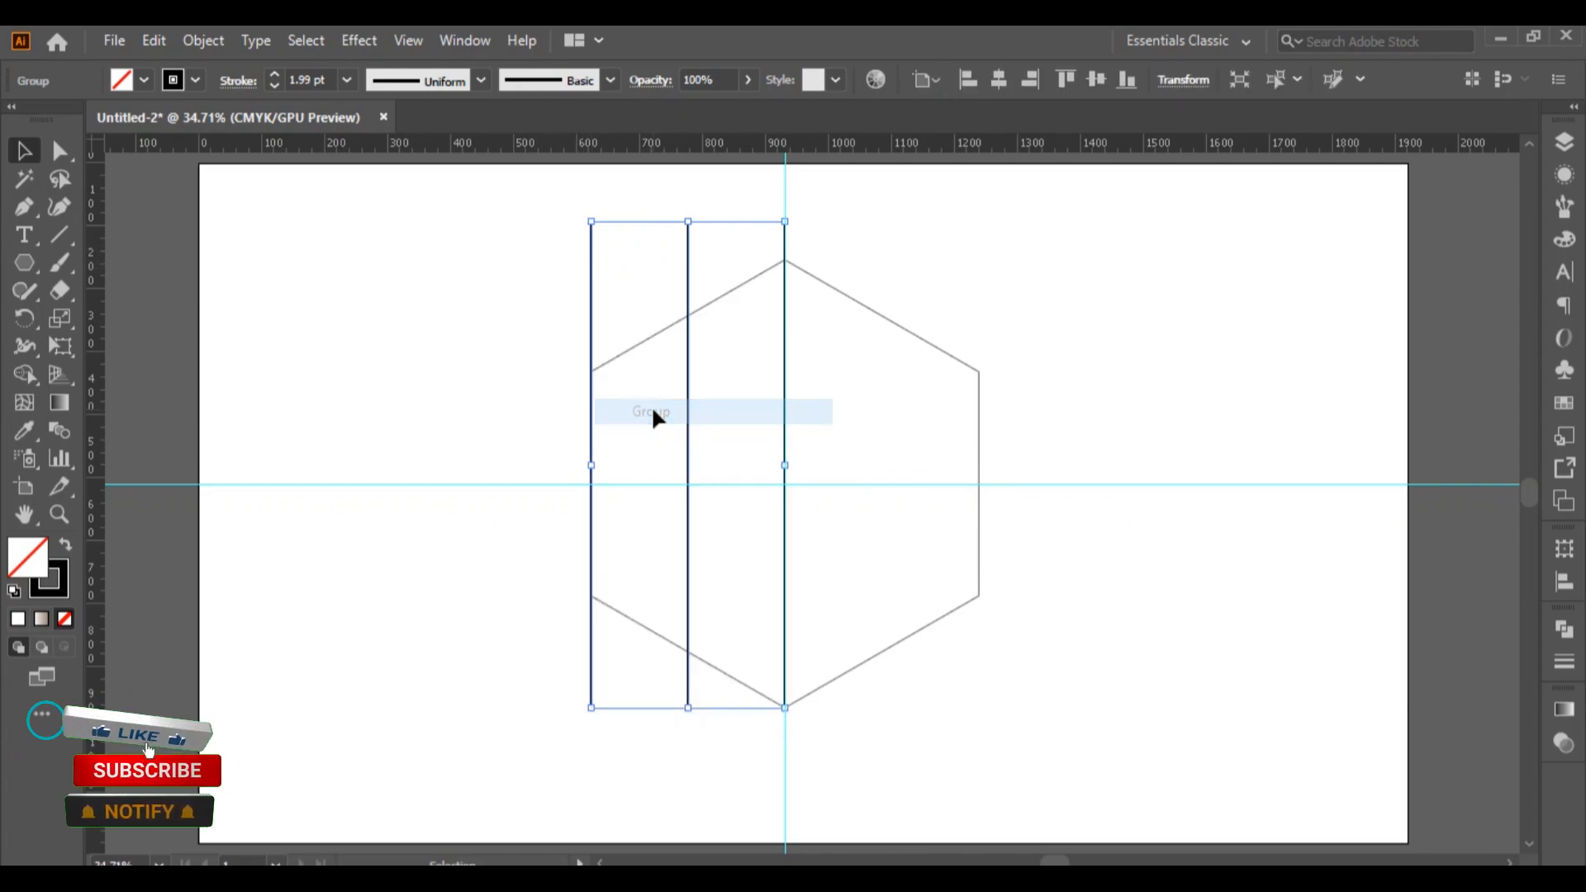
{"action": "left_click", "coordinate": [656, 334], "text": "shift"}
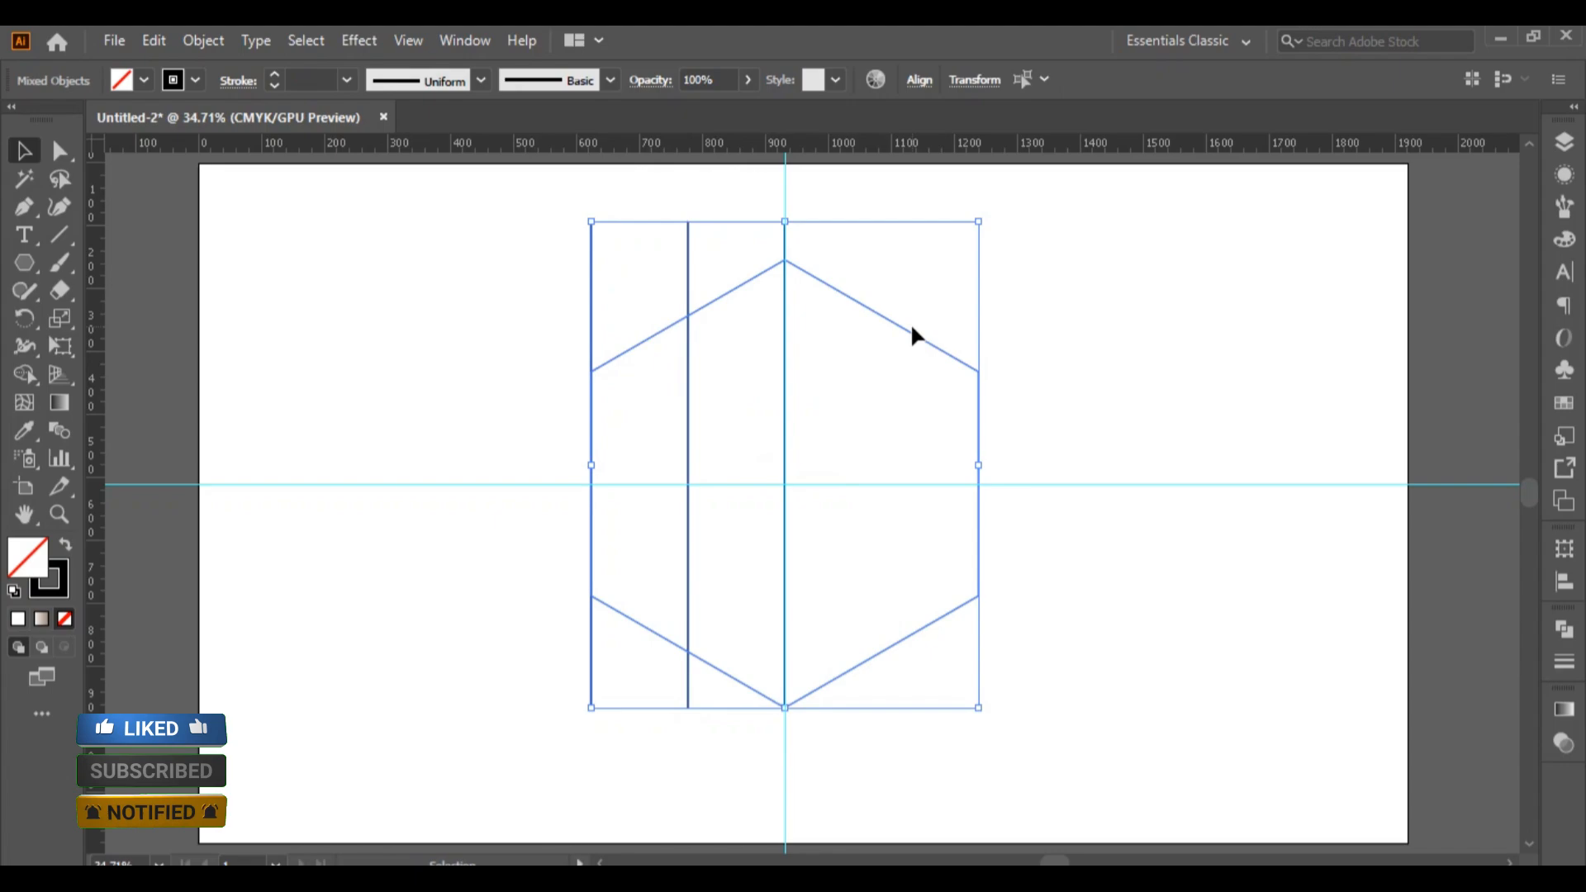
{"action": "left_click", "coordinate": [801, 340]}
{"action": "left_click_drag", "start_coordinate": [541, 219], "coordinate": [984, 555]}
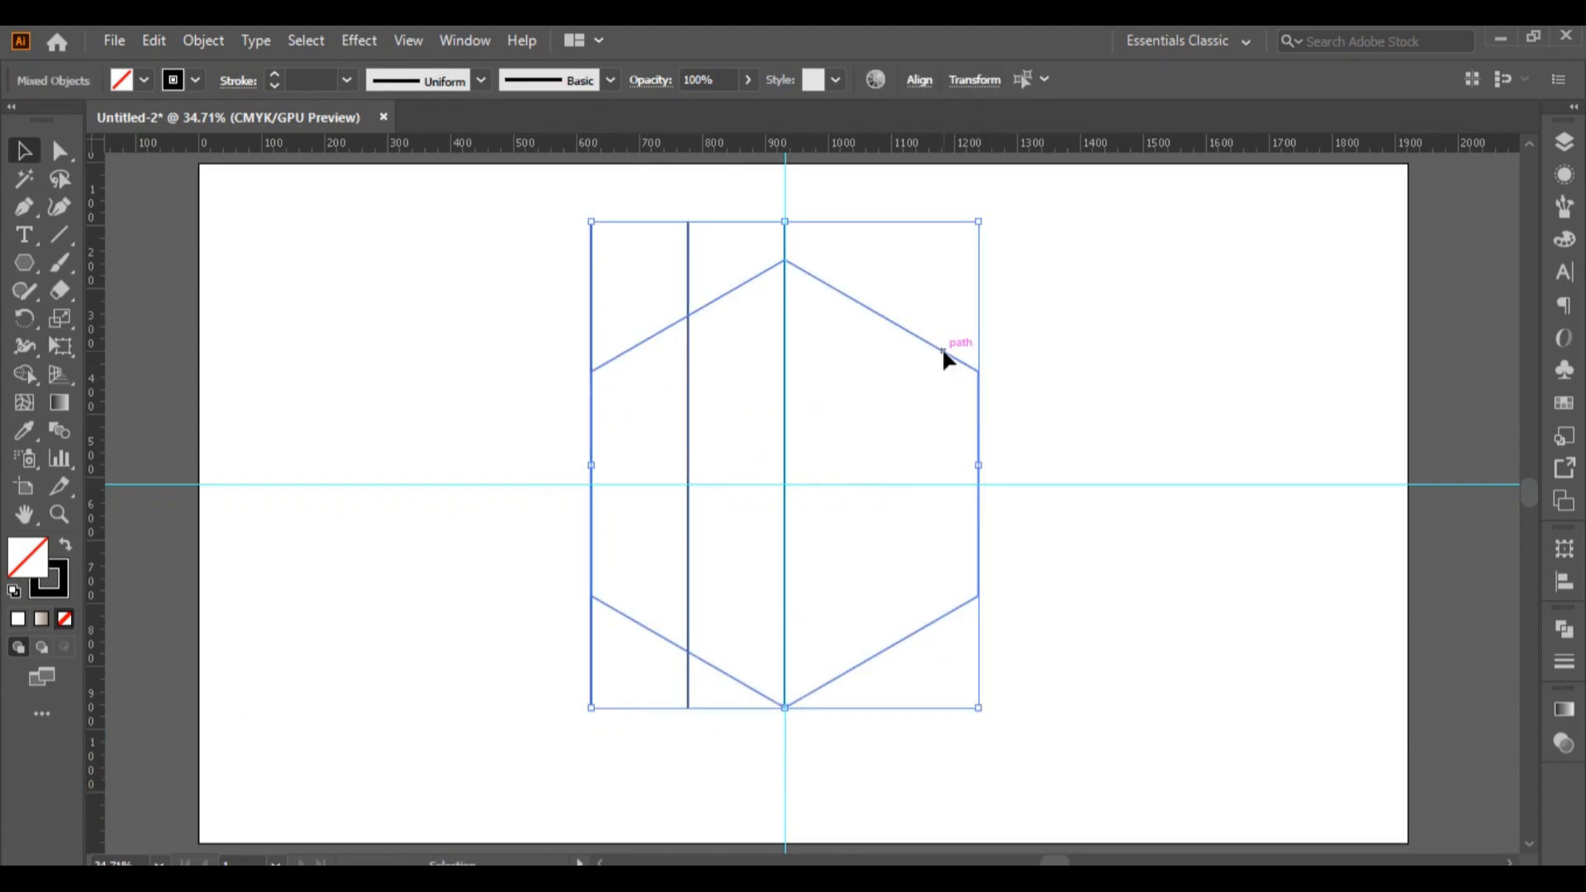
{"action": "left_click", "coordinate": [1563, 587]}
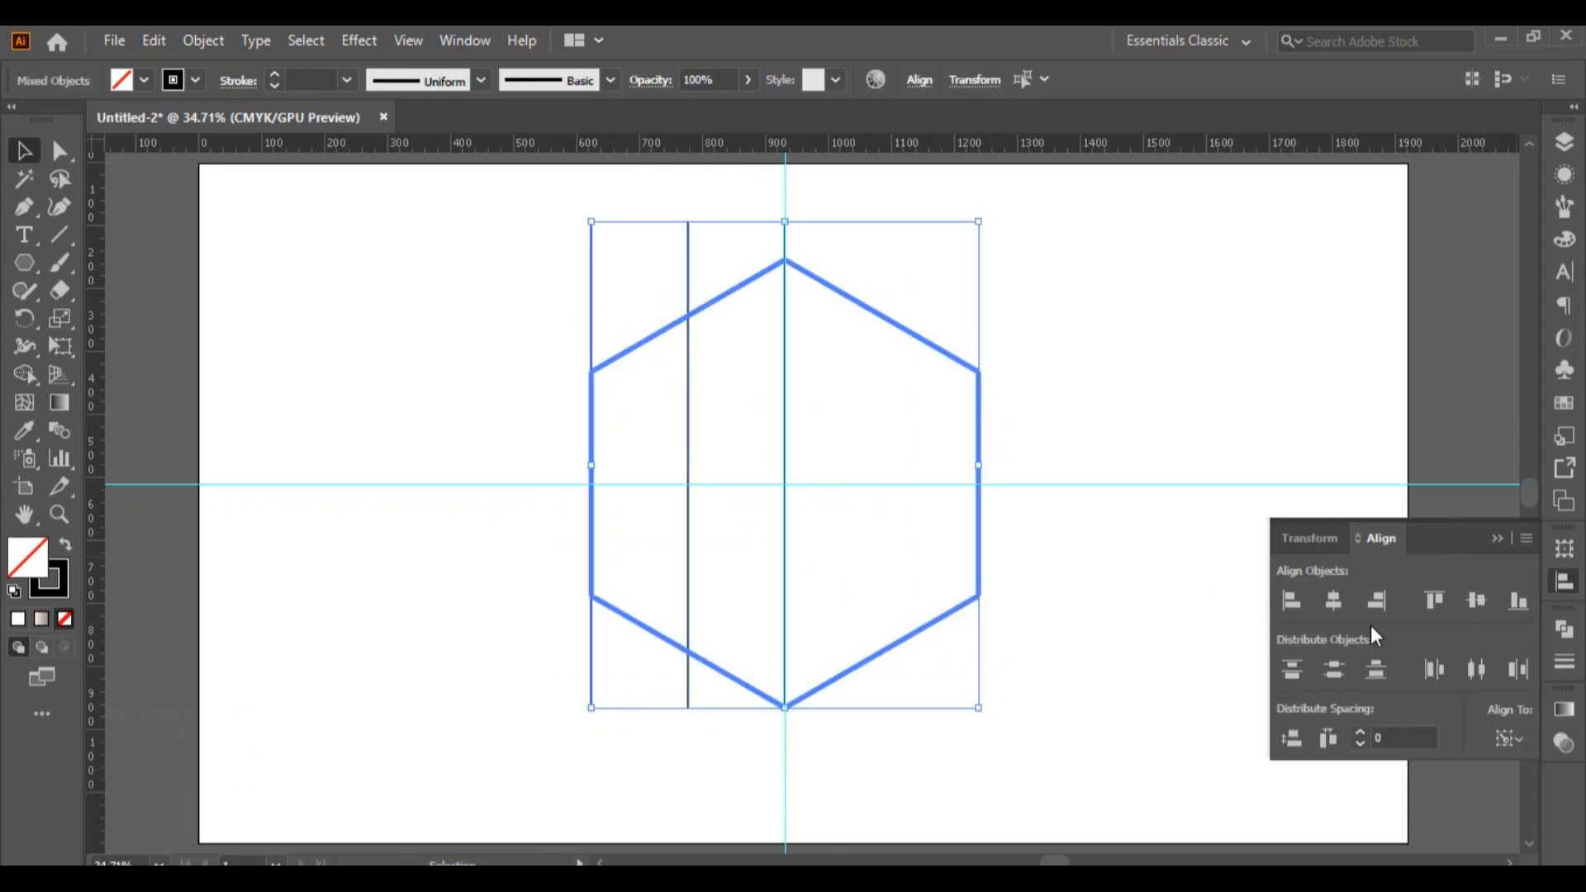
{"action": "left_click", "coordinate": [1475, 601]}
{"action": "left_click", "coordinate": [1497, 538]}
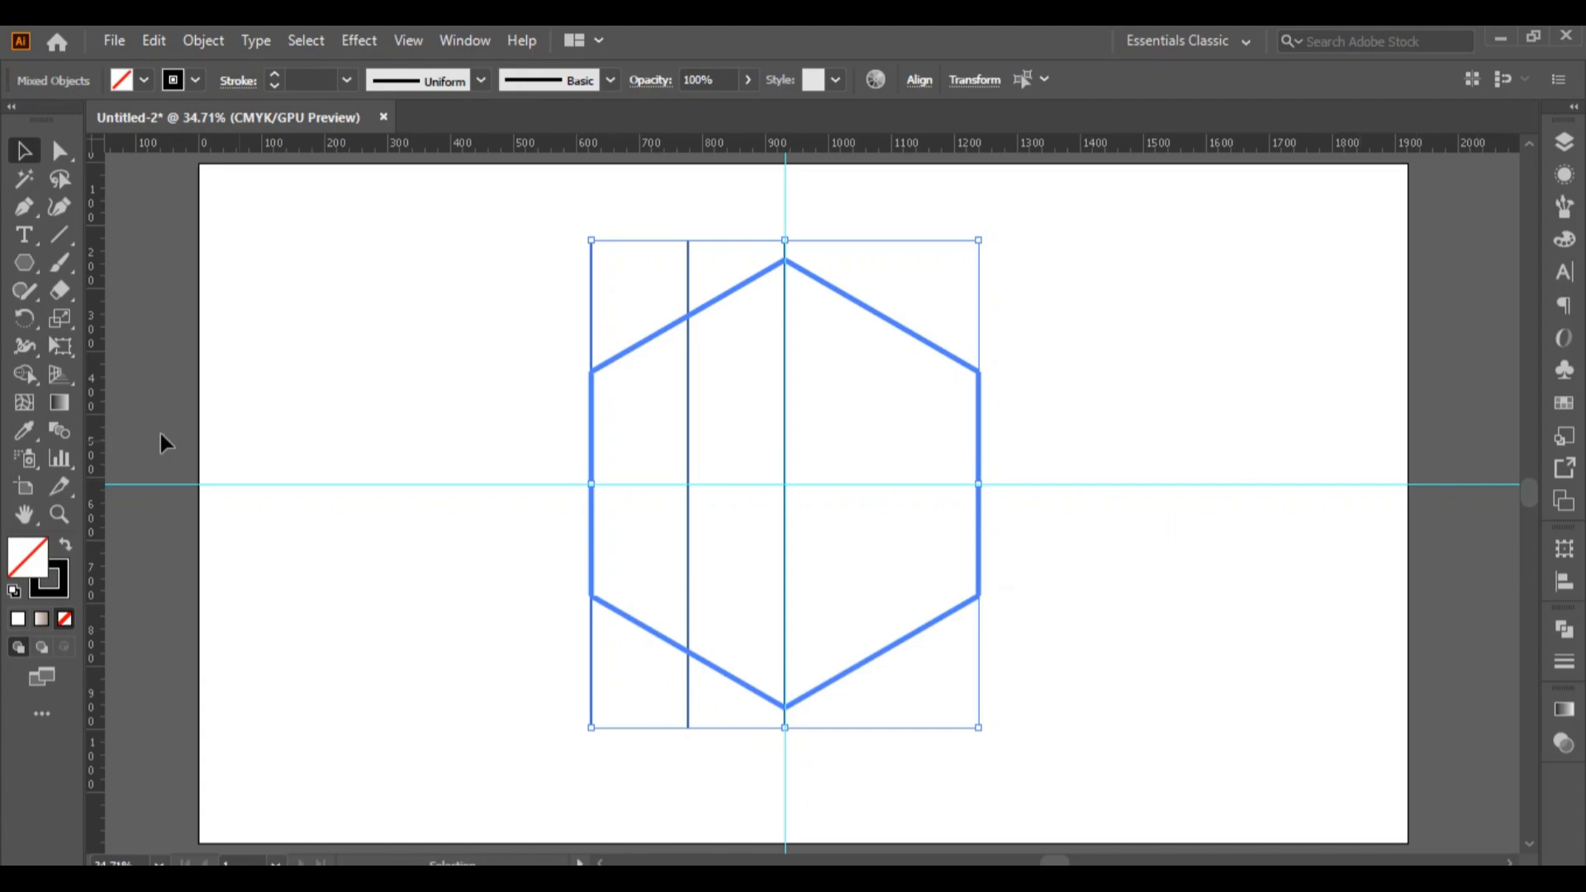
Rotate copies of the hexagon and line group by 60° around the guide intersection, repeating until the full triangular grid is formed.
{"action": "left_click", "coordinate": [22, 322]}
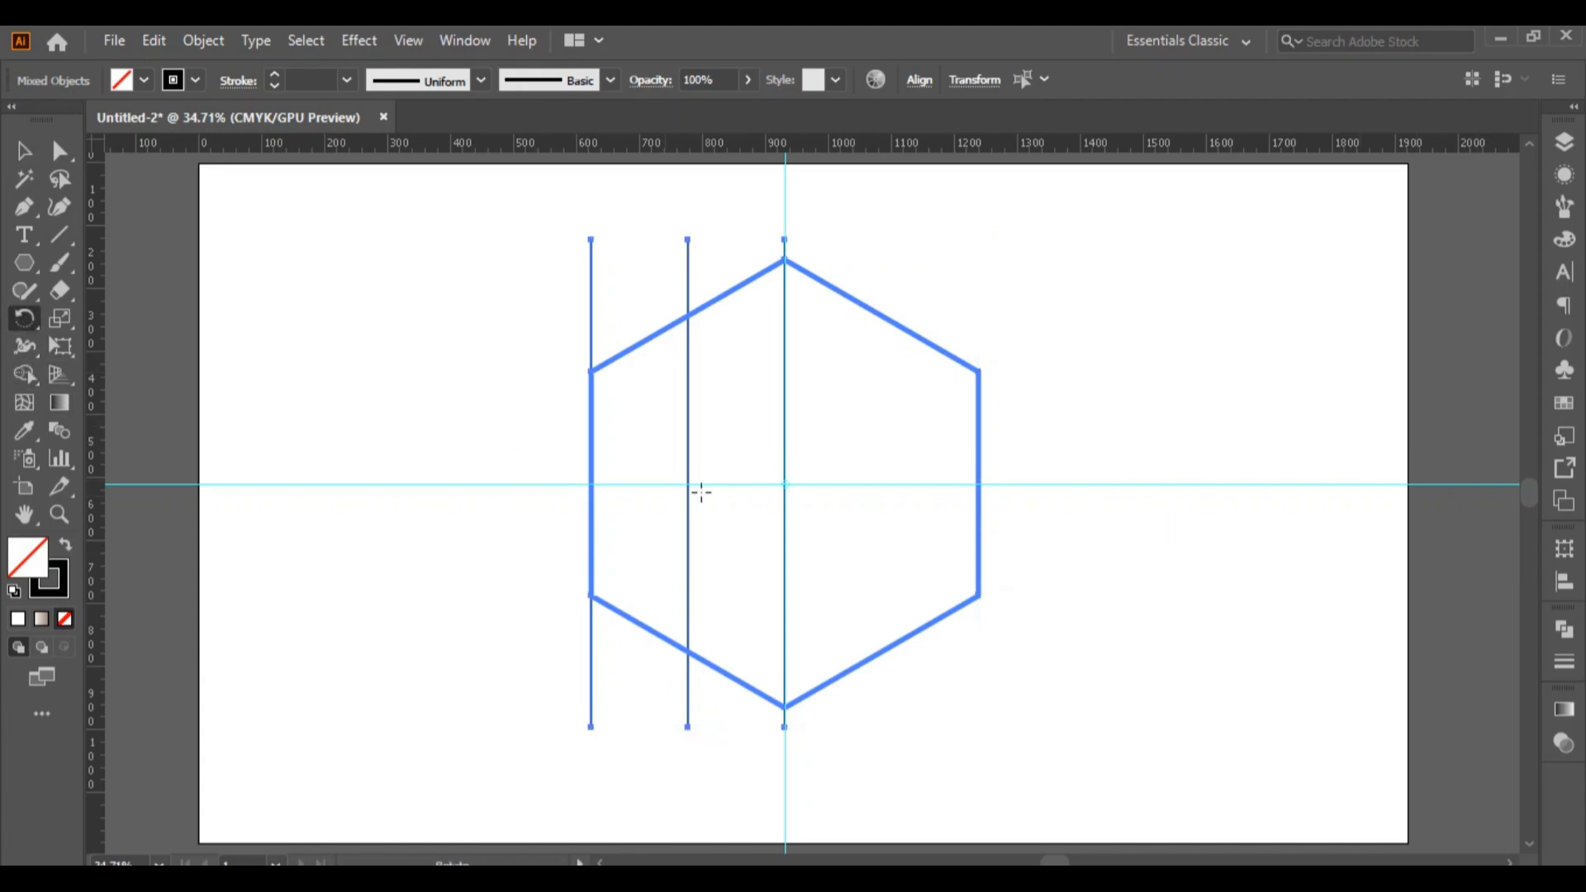
{"action": "left_click", "coordinate": [785, 485], "text": "alt"}
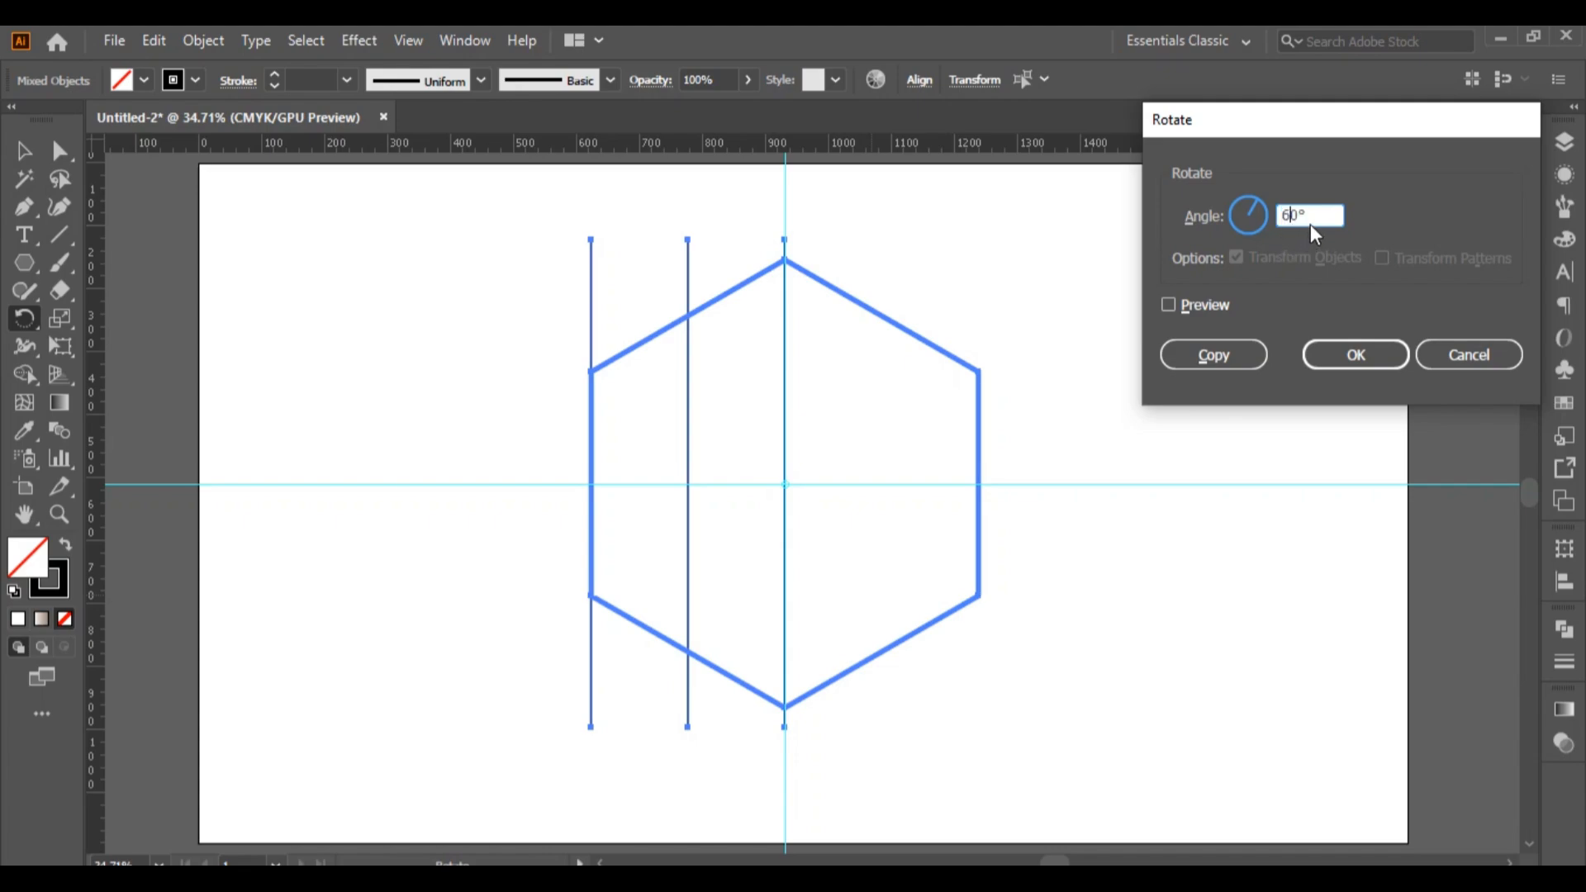
{"action": "left_click", "coordinate": [1213, 357]}
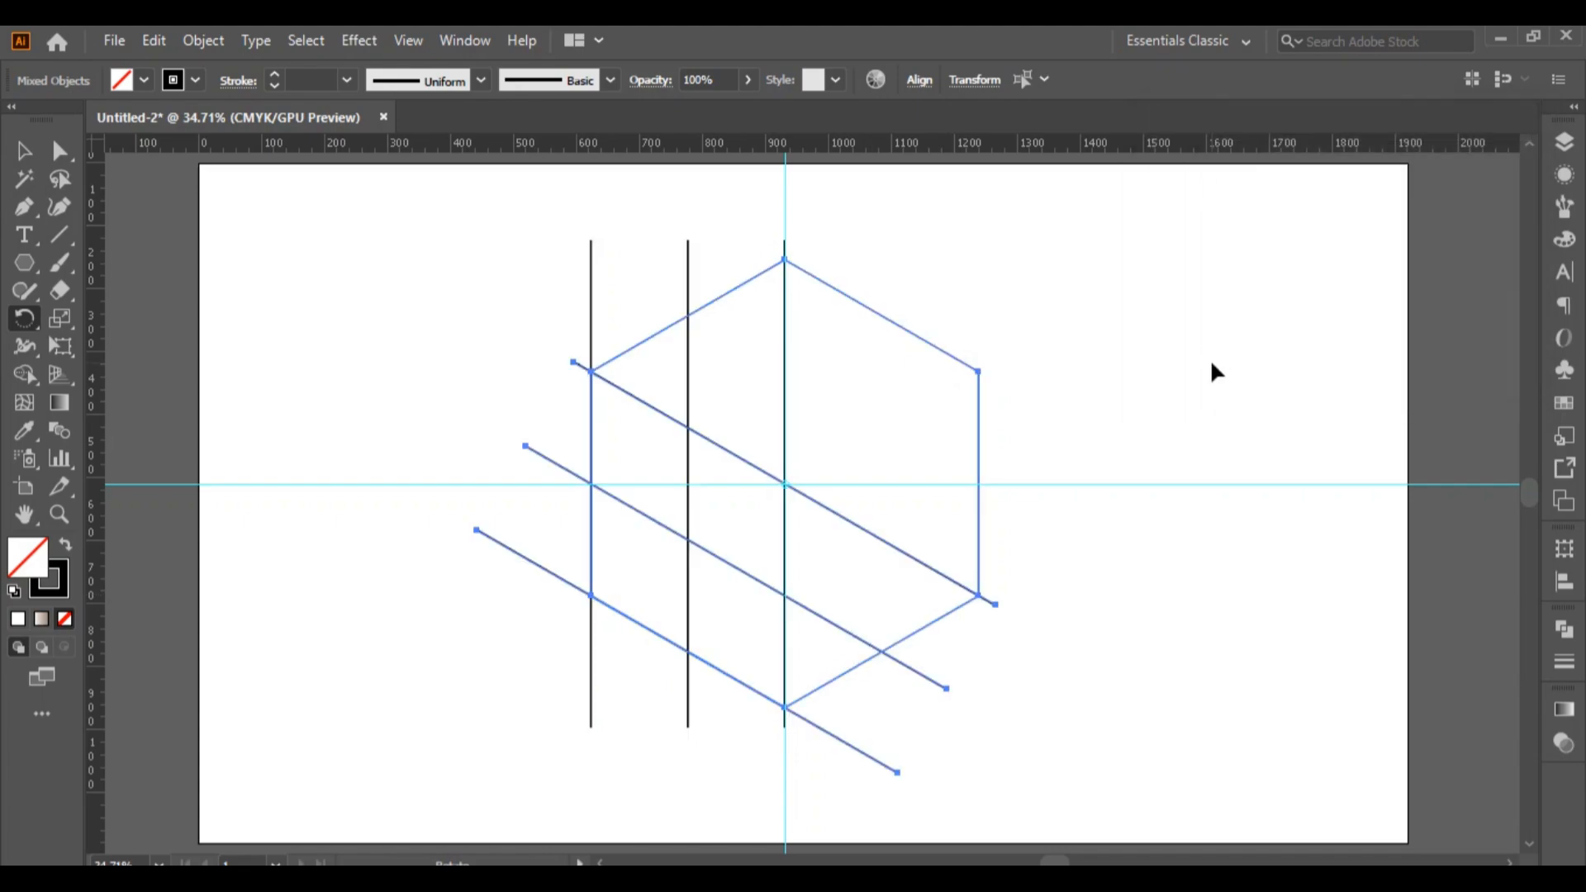
{"action": "key", "text": "ctrl+d"}
{"action": "key", "text": "ctrl+d"}
{"action": "key", "text": "ctrl+d"}
{"action": "key", "text": "ctrl+d"}
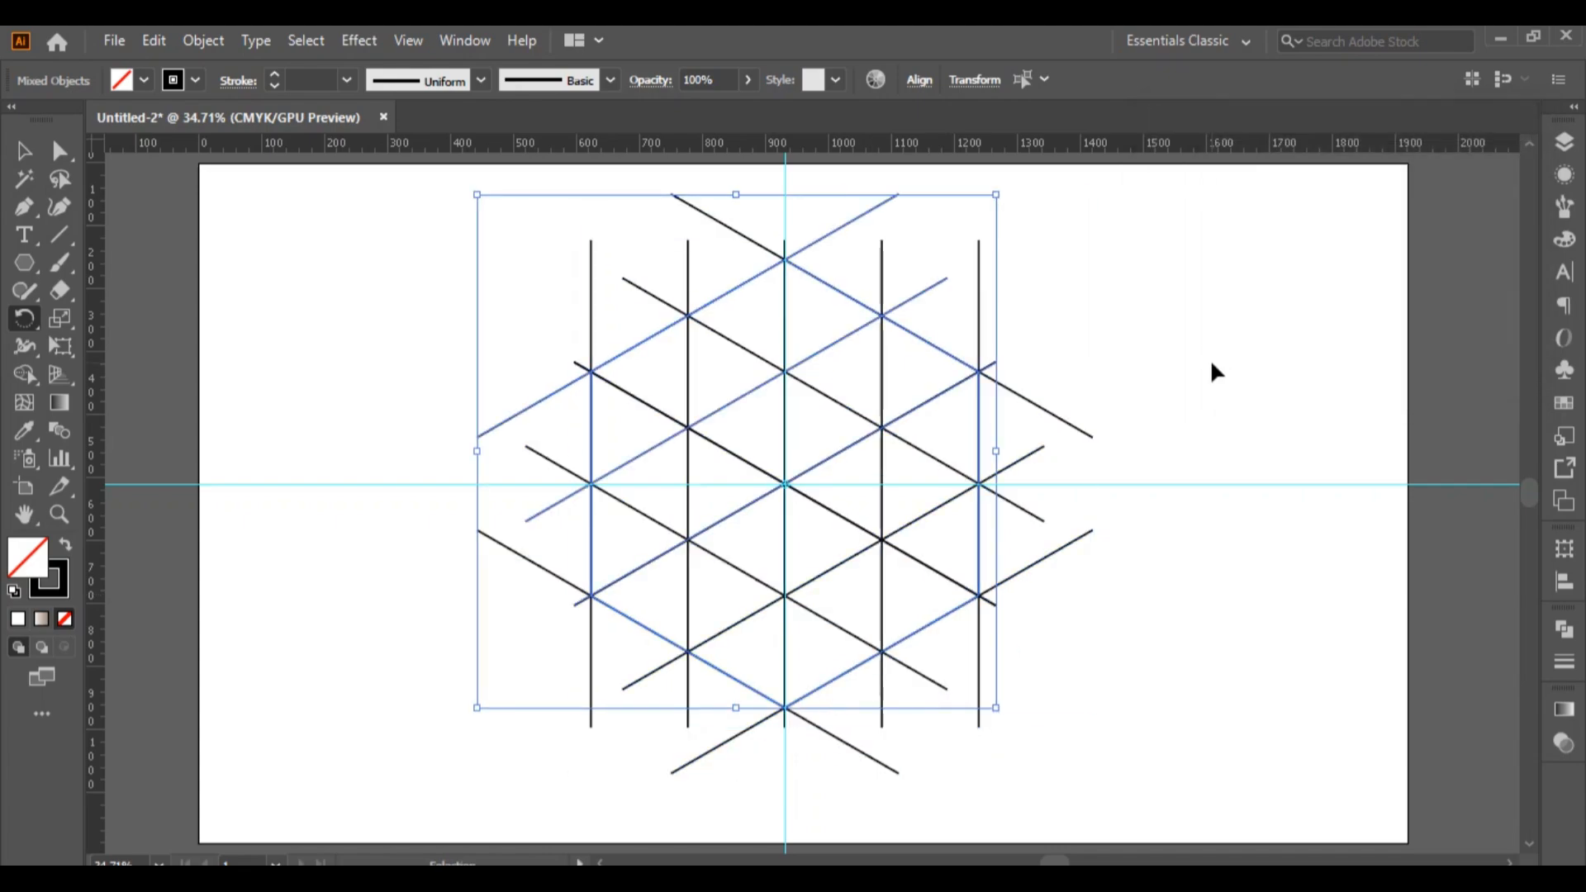
{"action": "key", "text": "v"}
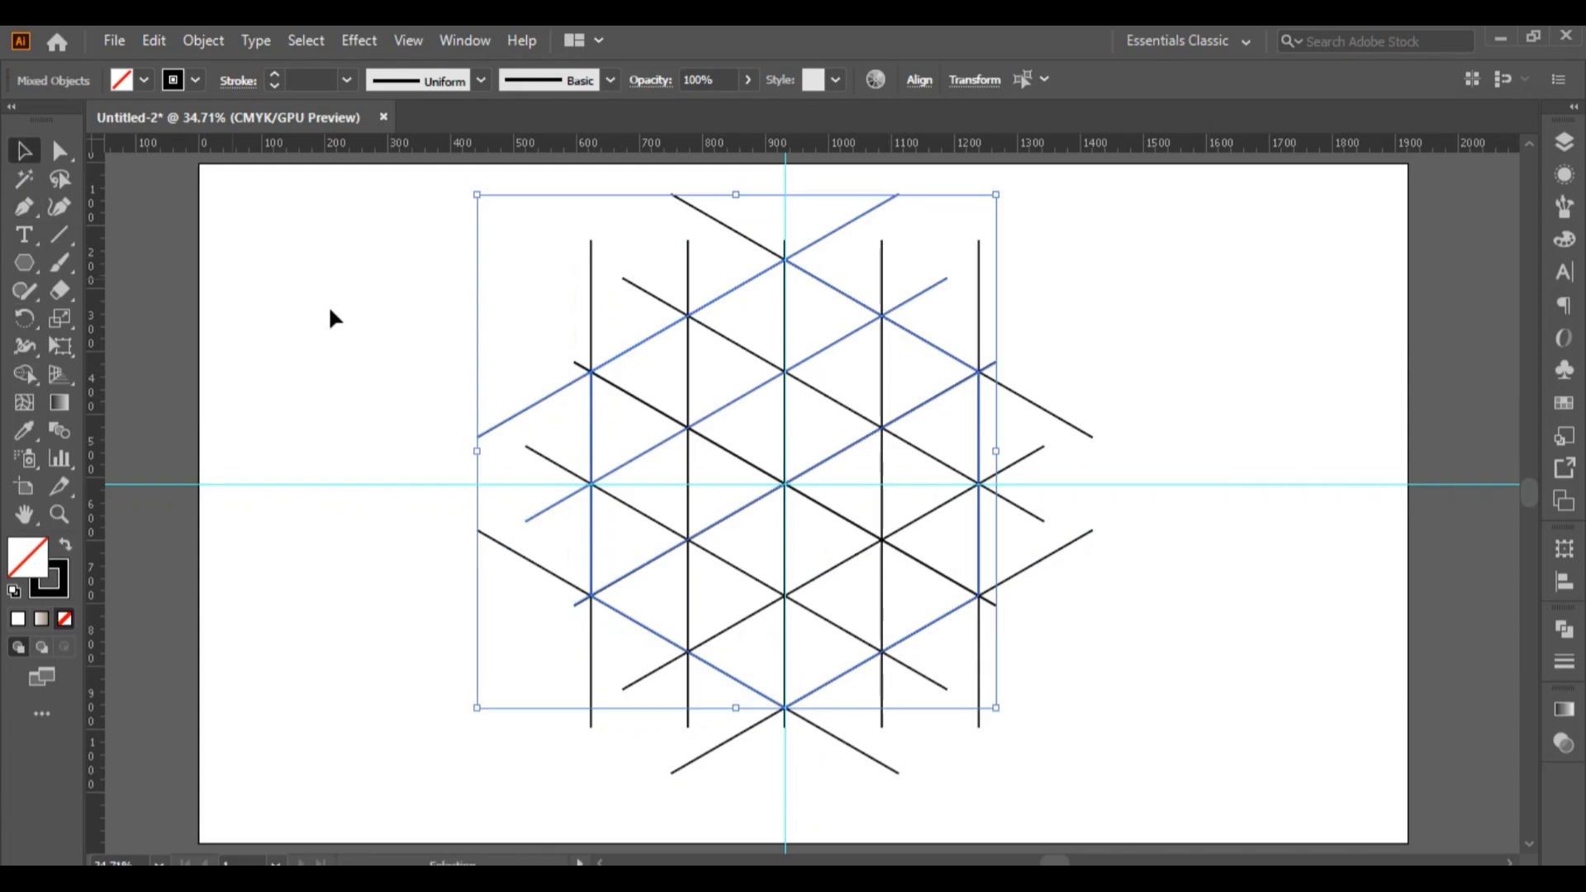
Select the whole grid and merge the two adjoining bands at the hexagon's top into green shapes with the Shape Builder.
{"action": "left_click_drag", "start_coordinate": [389, 243], "coordinate": [992, 788]}
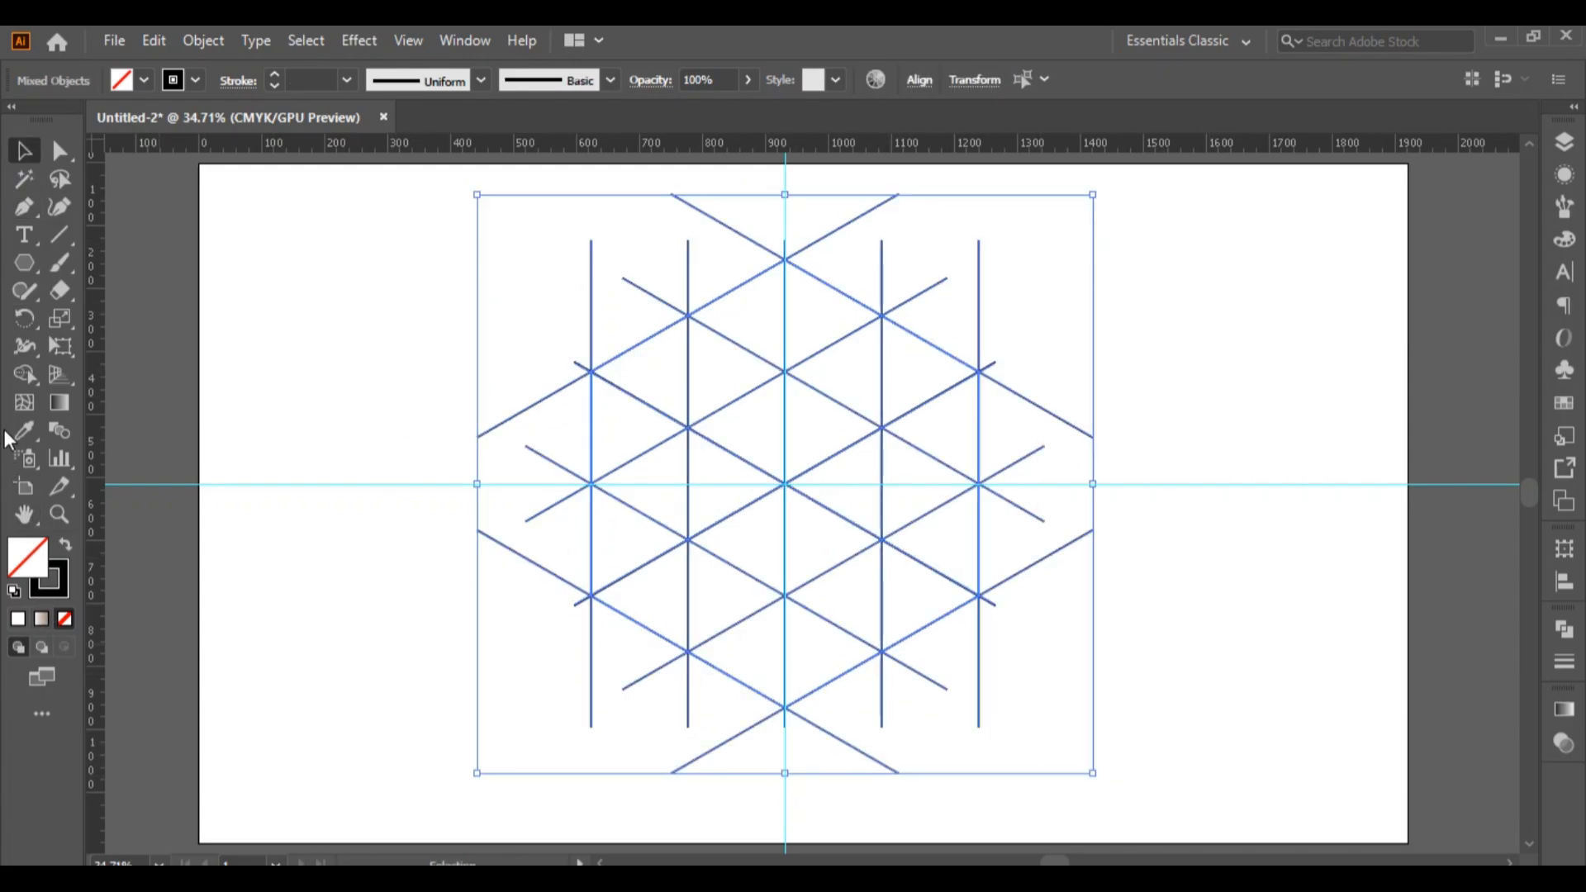
{"action": "key", "text": "shift+m"}
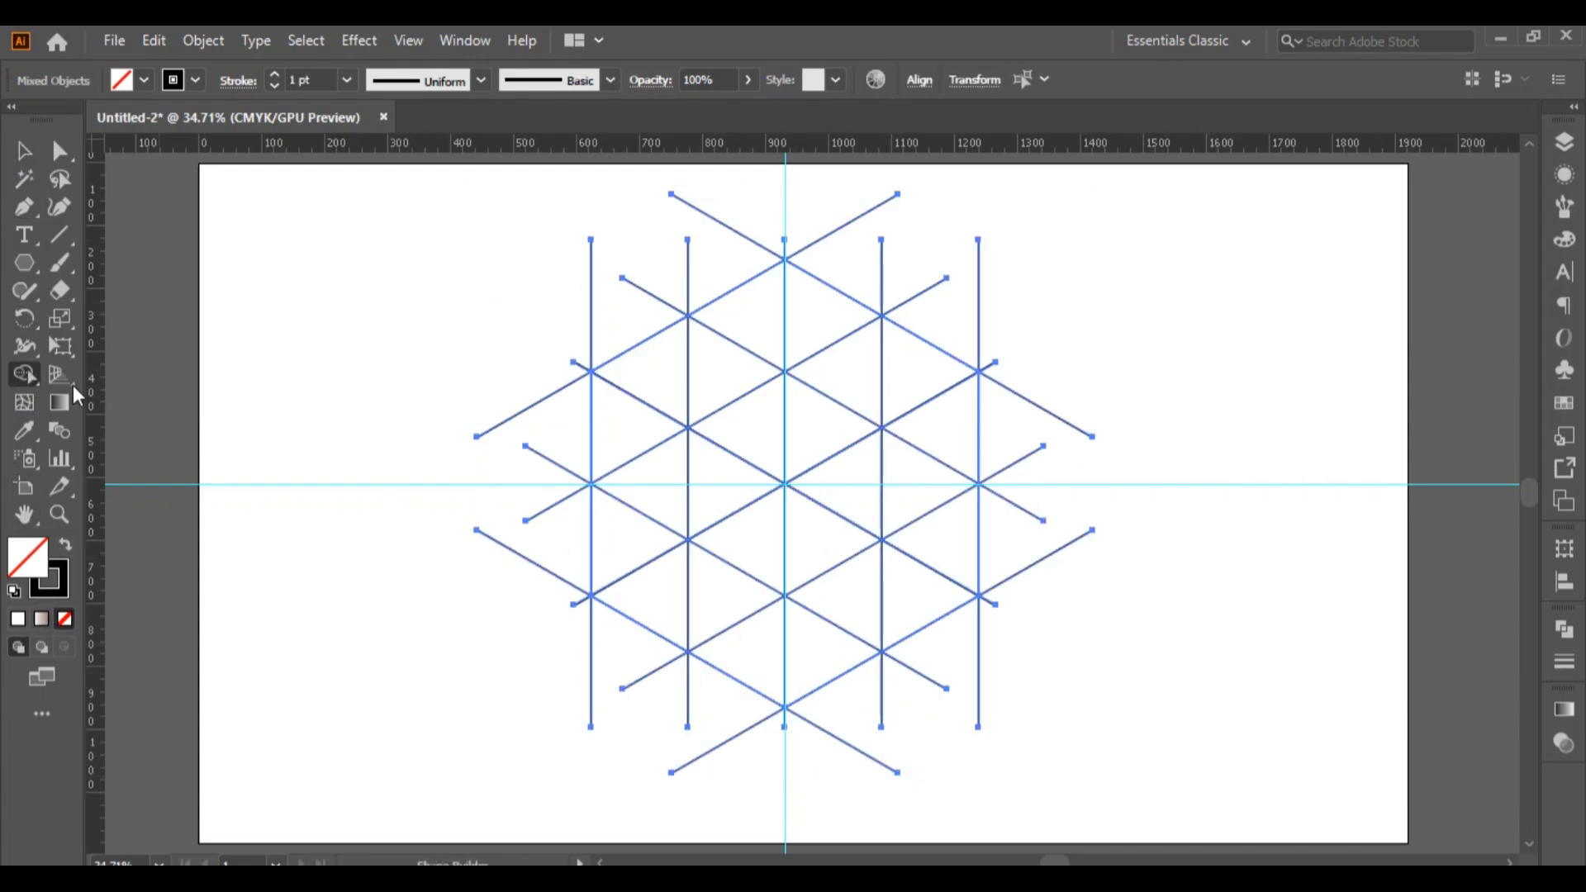
{"action": "left_click", "coordinate": [1564, 403]}
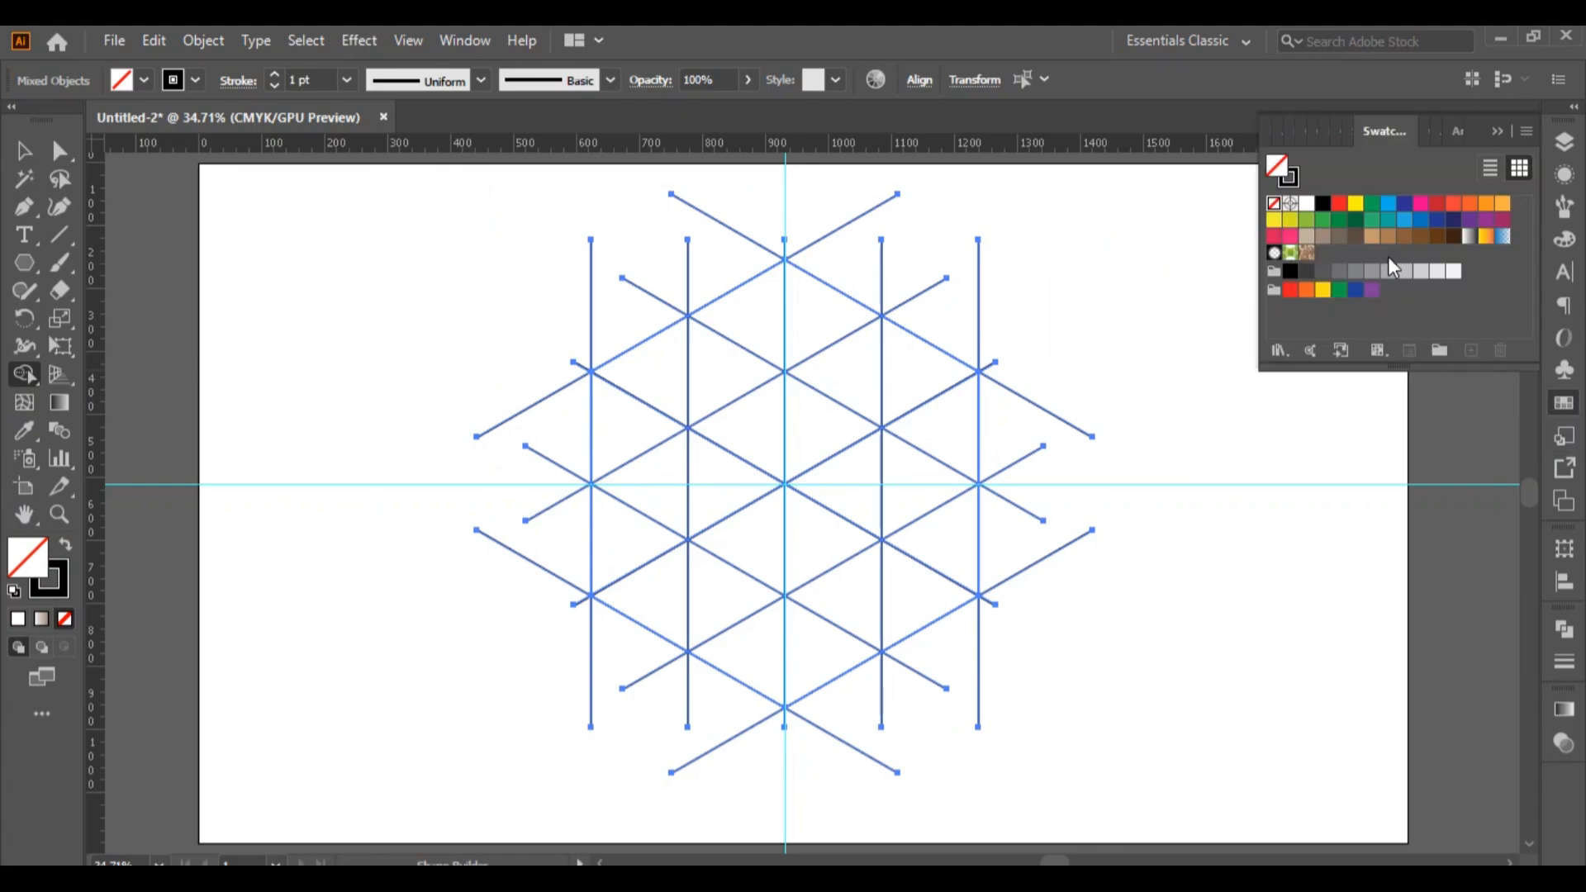
{"action": "left_click", "coordinate": [1373, 207]}
{"action": "left_click_drag", "start_coordinate": [823, 303], "coordinate": [851, 368]}
{"action": "left_click_drag", "start_coordinate": [754, 323], "coordinate": [621, 405]}
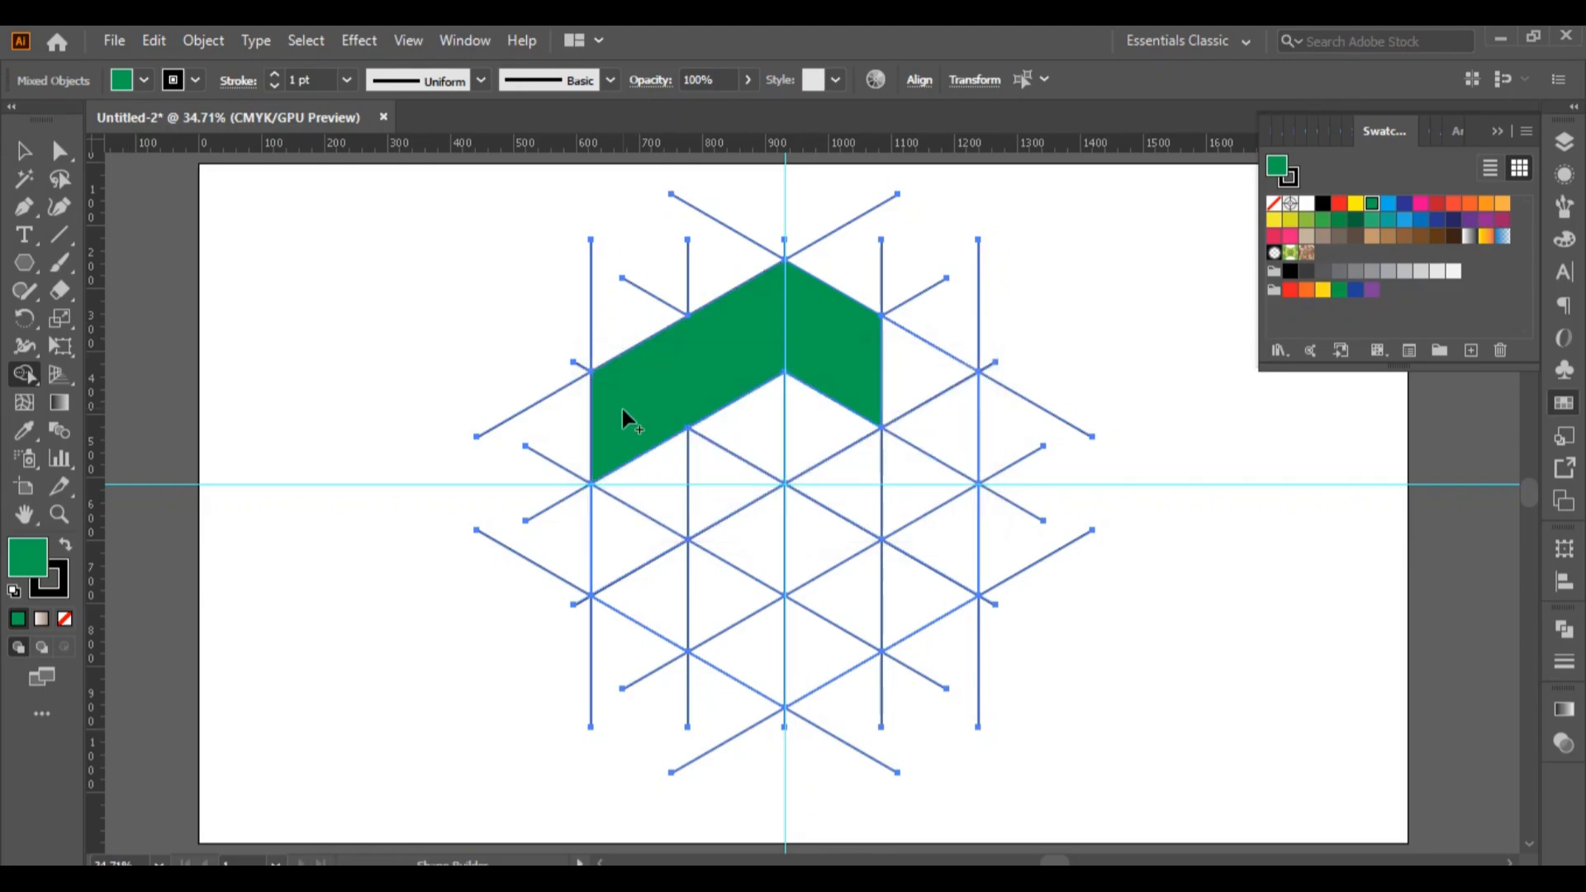
Merge the bent band below the green shapes in light blue and the two lower side faces in pink.
{"action": "left_click", "coordinate": [1388, 203]}
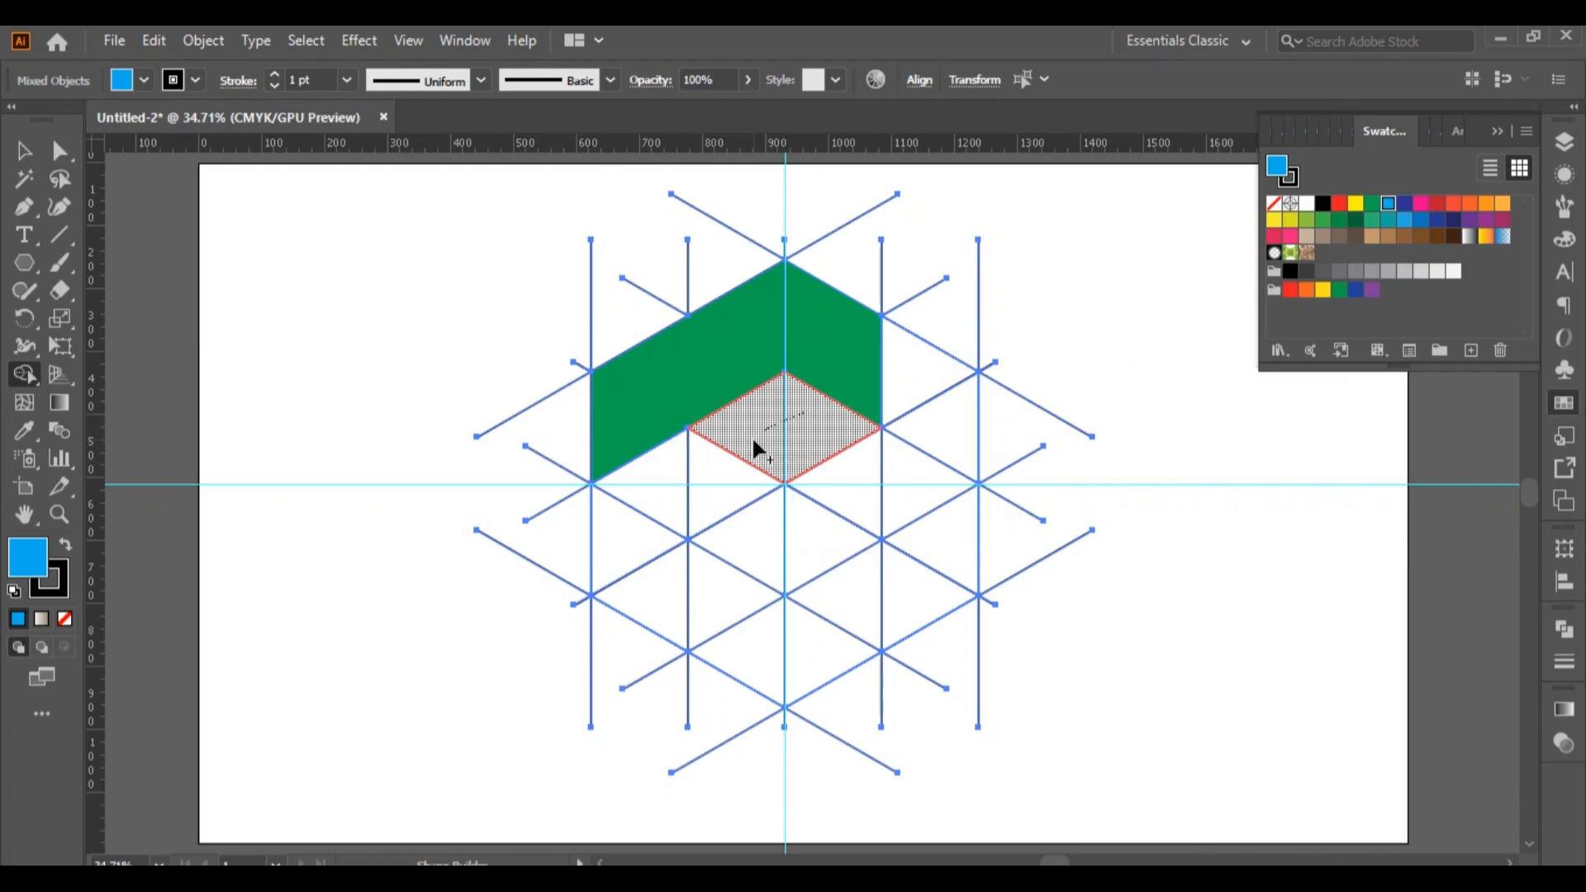
{"action": "mouse_move", "coordinate": [754, 442]}
{"action": "left_mouse_down"}
{"action": "mouse_move", "coordinate": [667, 488]}
{"action": "mouse_move", "coordinate": [626, 541]}
{"action": "mouse_move", "coordinate": [633, 580]}
{"action": "left_mouse_up"}
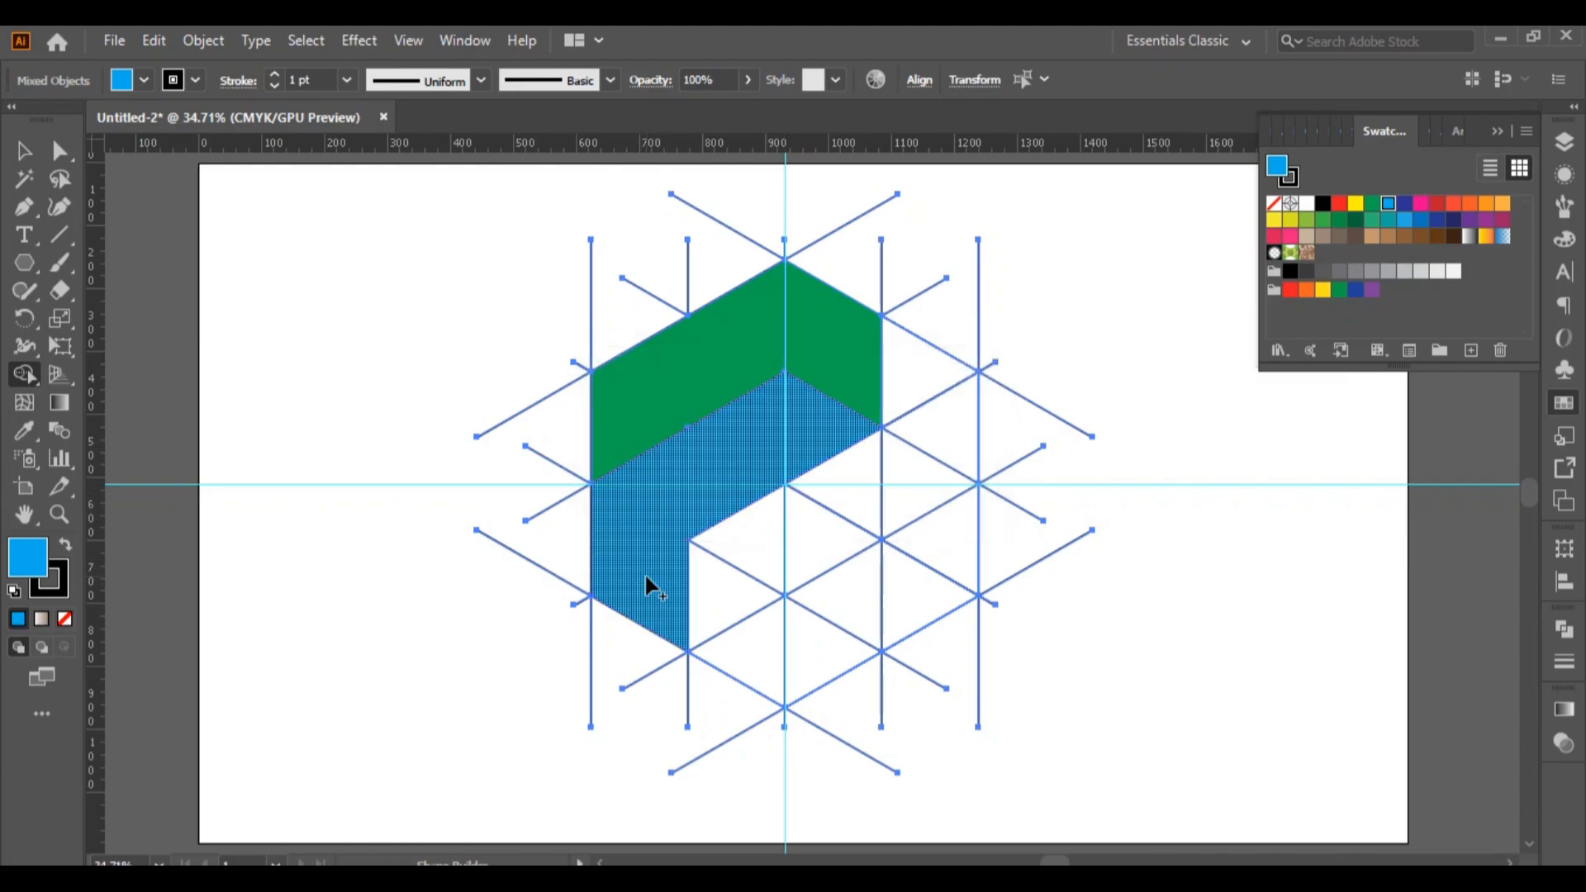
{"action": "left_click", "coordinate": [1421, 204]}
{"action": "mouse_move", "coordinate": [723, 610]}
{"action": "left_mouse_down"}
{"action": "mouse_move", "coordinate": [770, 669]}
{"action": "mouse_move", "coordinate": [938, 570]}
{"action": "left_mouse_up"}
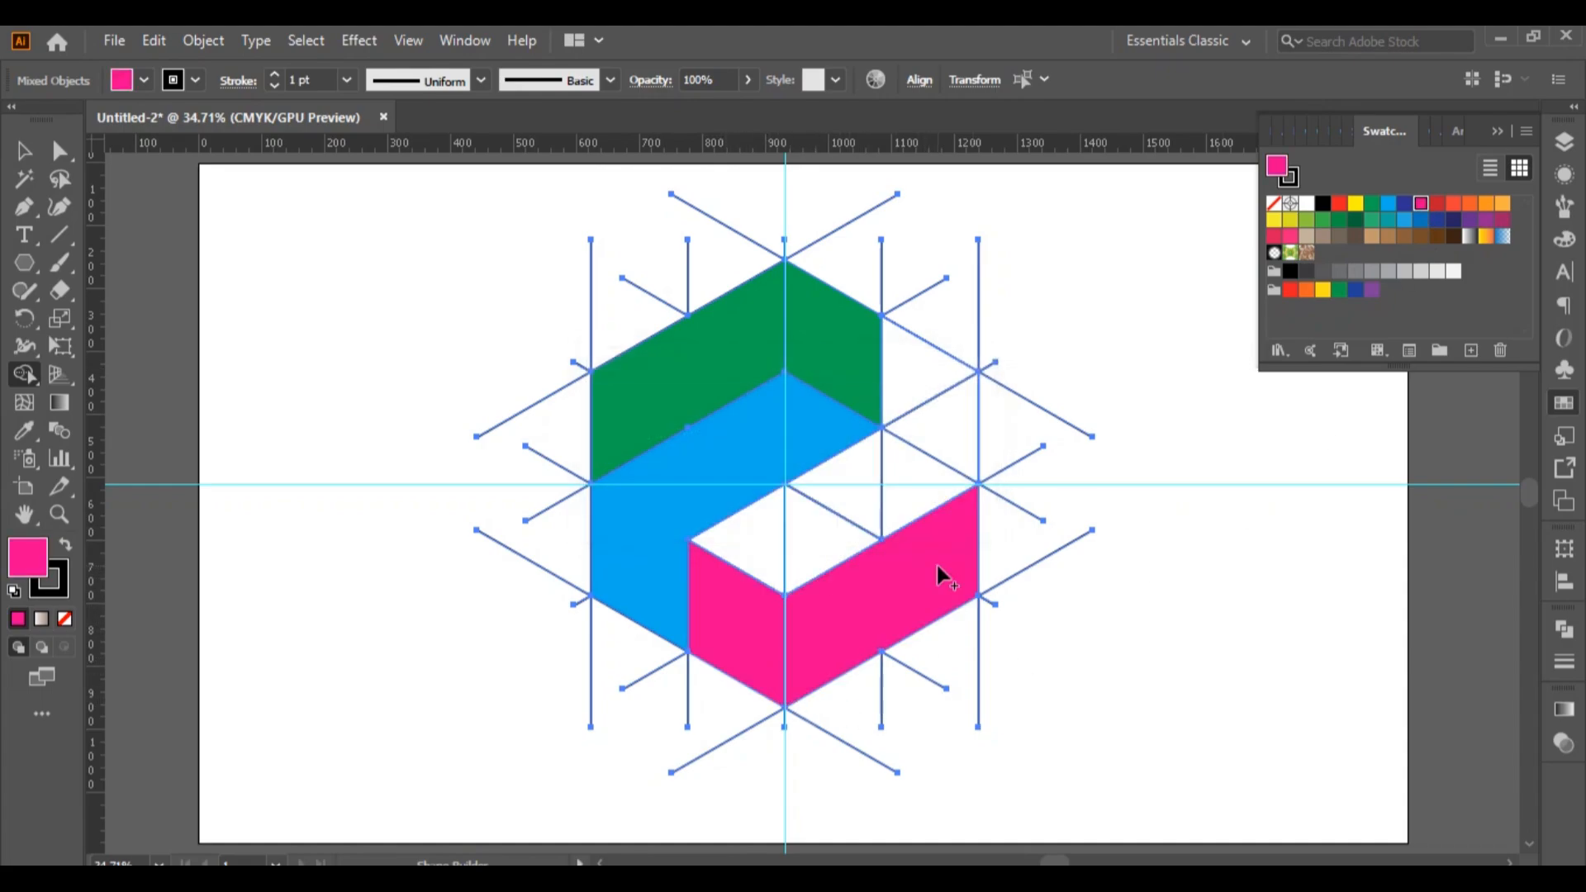
Merge the remaining bent band between the light blue and pink shapes, up to the hexagon's upper right, in dark blue.
{"action": "left_click", "coordinate": [1405, 207]}
{"action": "mouse_move", "coordinate": [781, 552]}
{"action": "left_mouse_down"}
{"action": "mouse_move", "coordinate": [910, 454]}
{"action": "mouse_move", "coordinate": [911, 390]}
{"action": "left_mouse_up"}
{"action": "left_click", "coordinate": [1497, 132]}
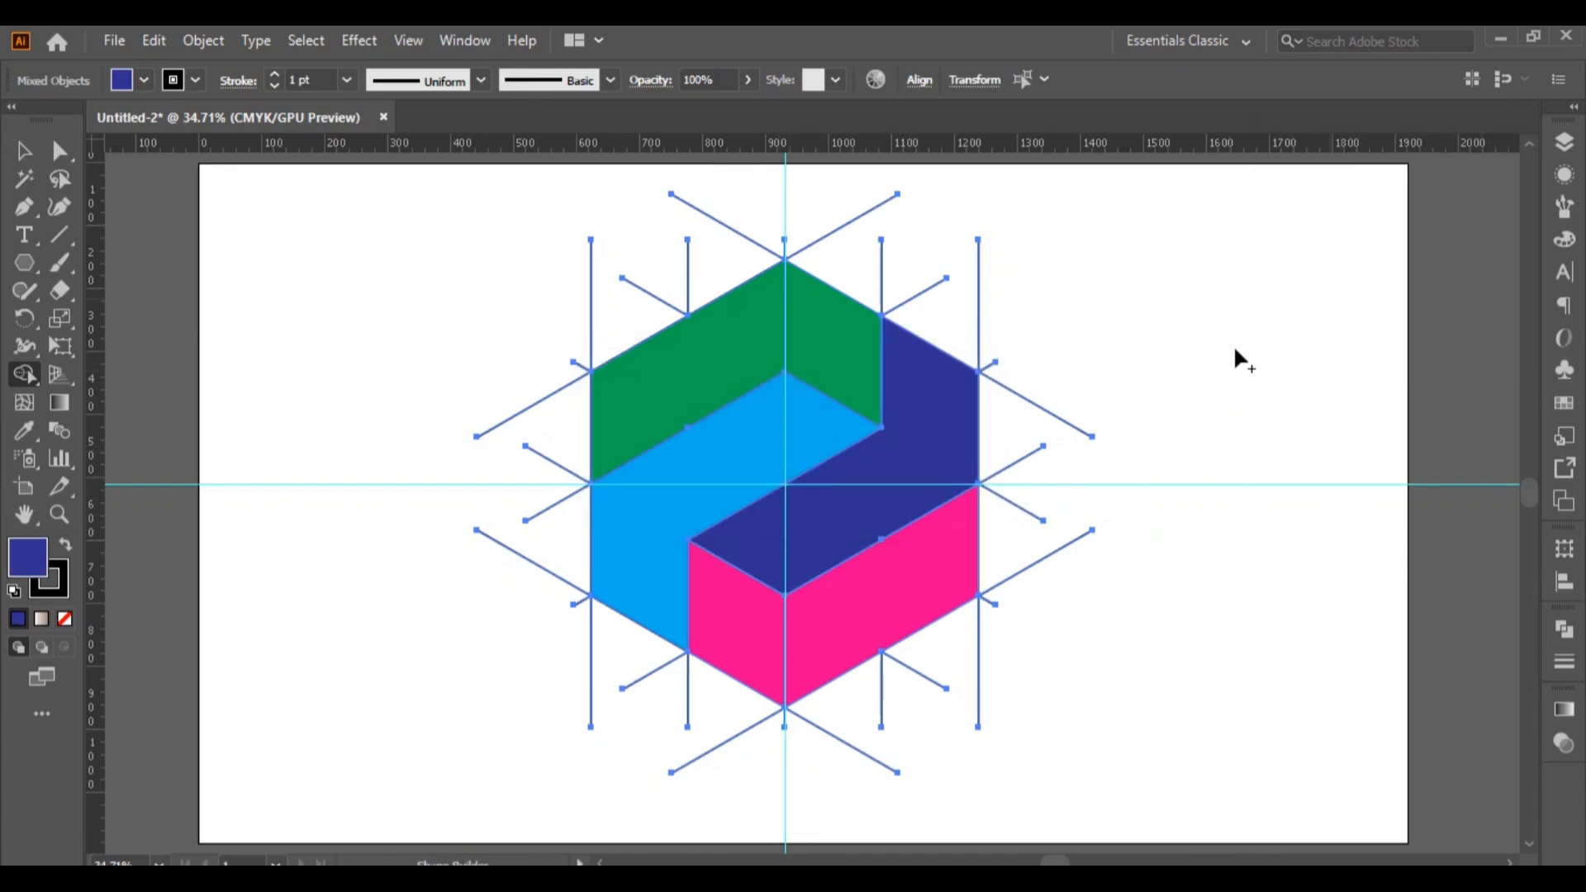
Select all leftover grid lines outside the hexagon with the Magic Wand and delete them.
{"action": "left_click", "coordinate": [23, 150]}
{"action": "left_click", "coordinate": [24, 179]}
{"action": "left_click", "coordinate": [591, 284]}
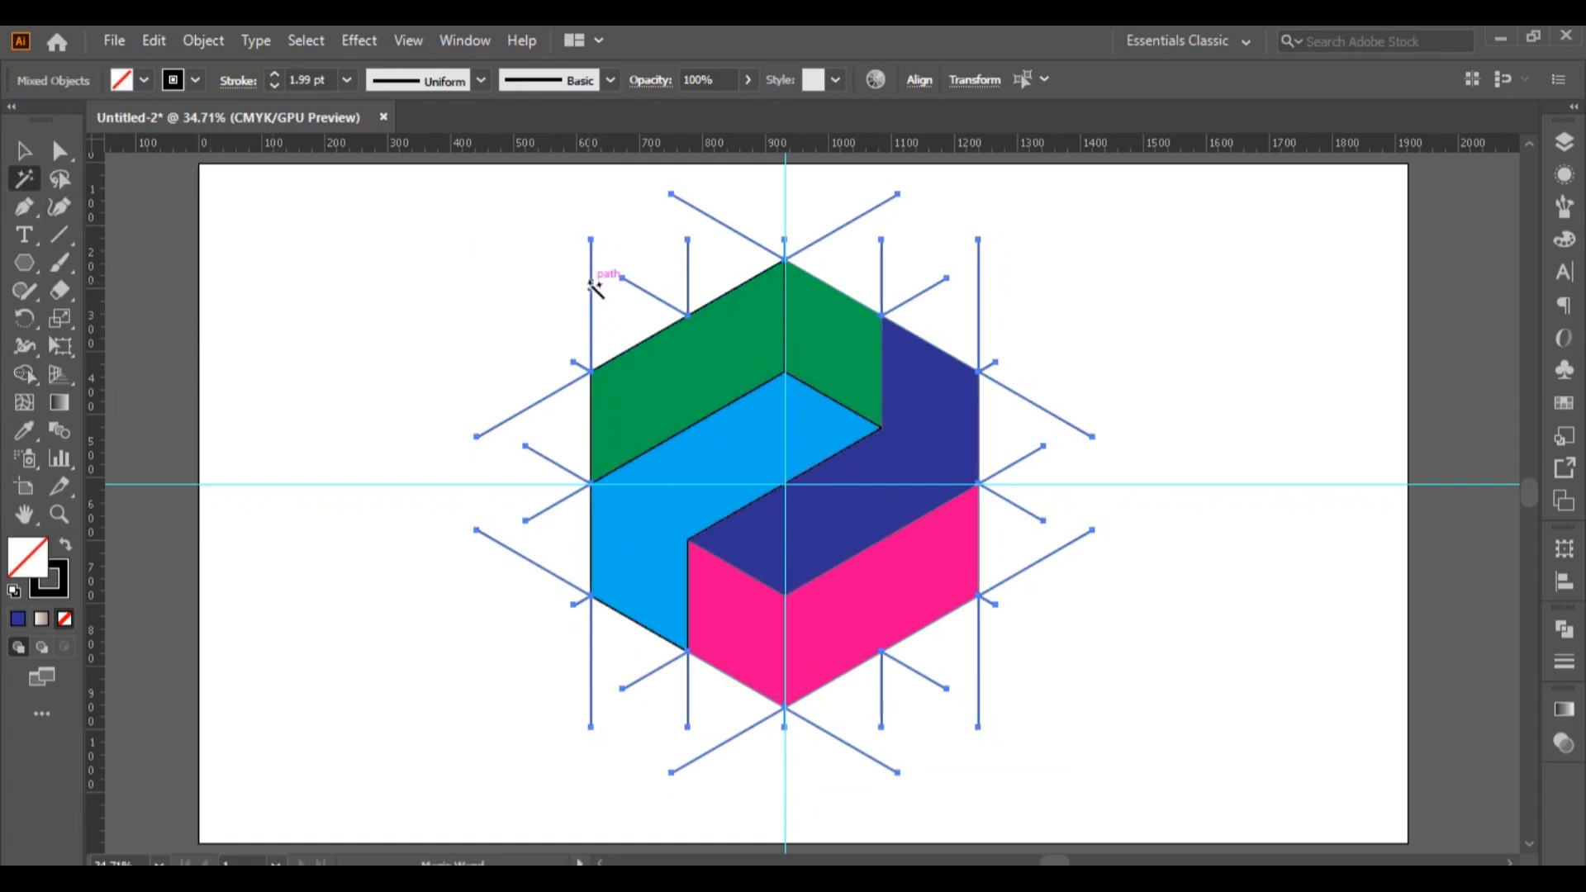
{"action": "key", "text": "Delete"}
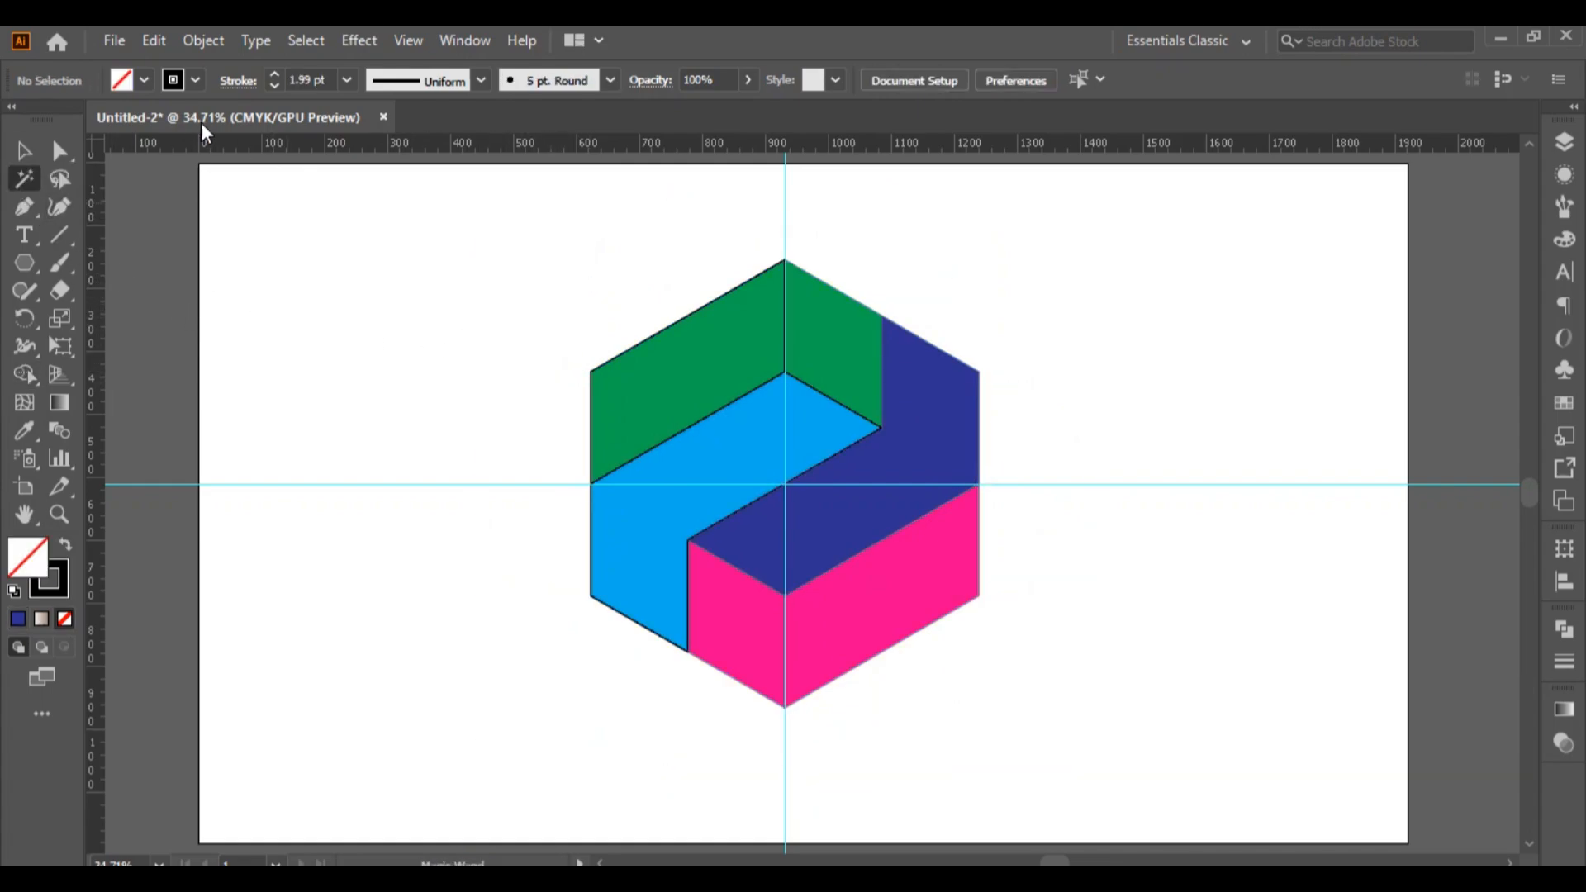
Unlock the two centre guides and delete them.
{"action": "left_click", "coordinate": [203, 40]}
{"action": "left_click", "coordinate": [310, 219]}
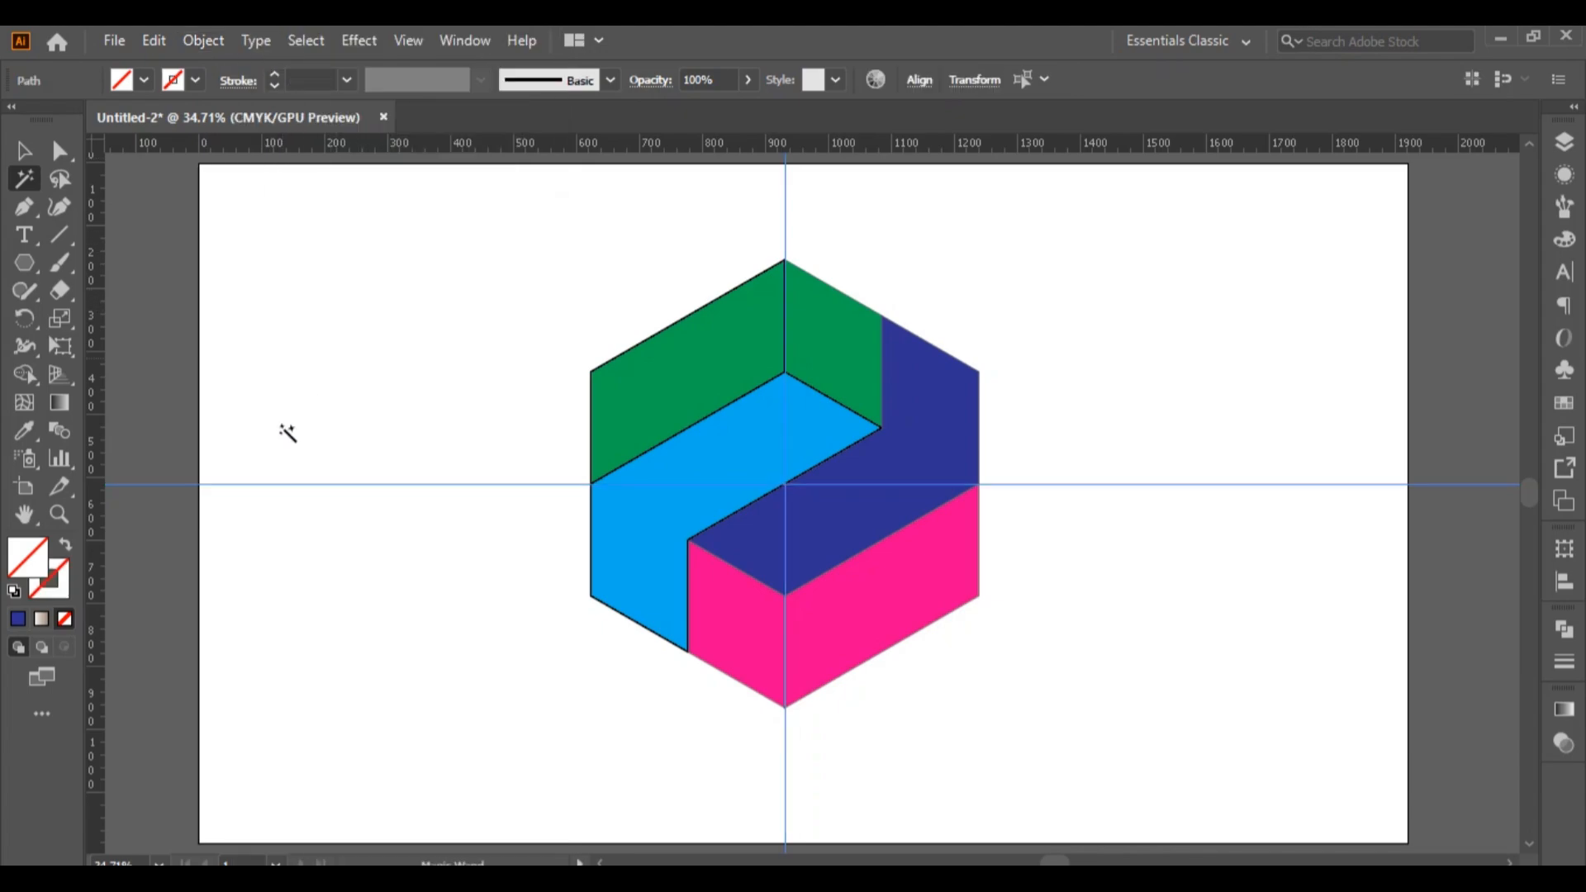
{"action": "key", "text": "Delete"}
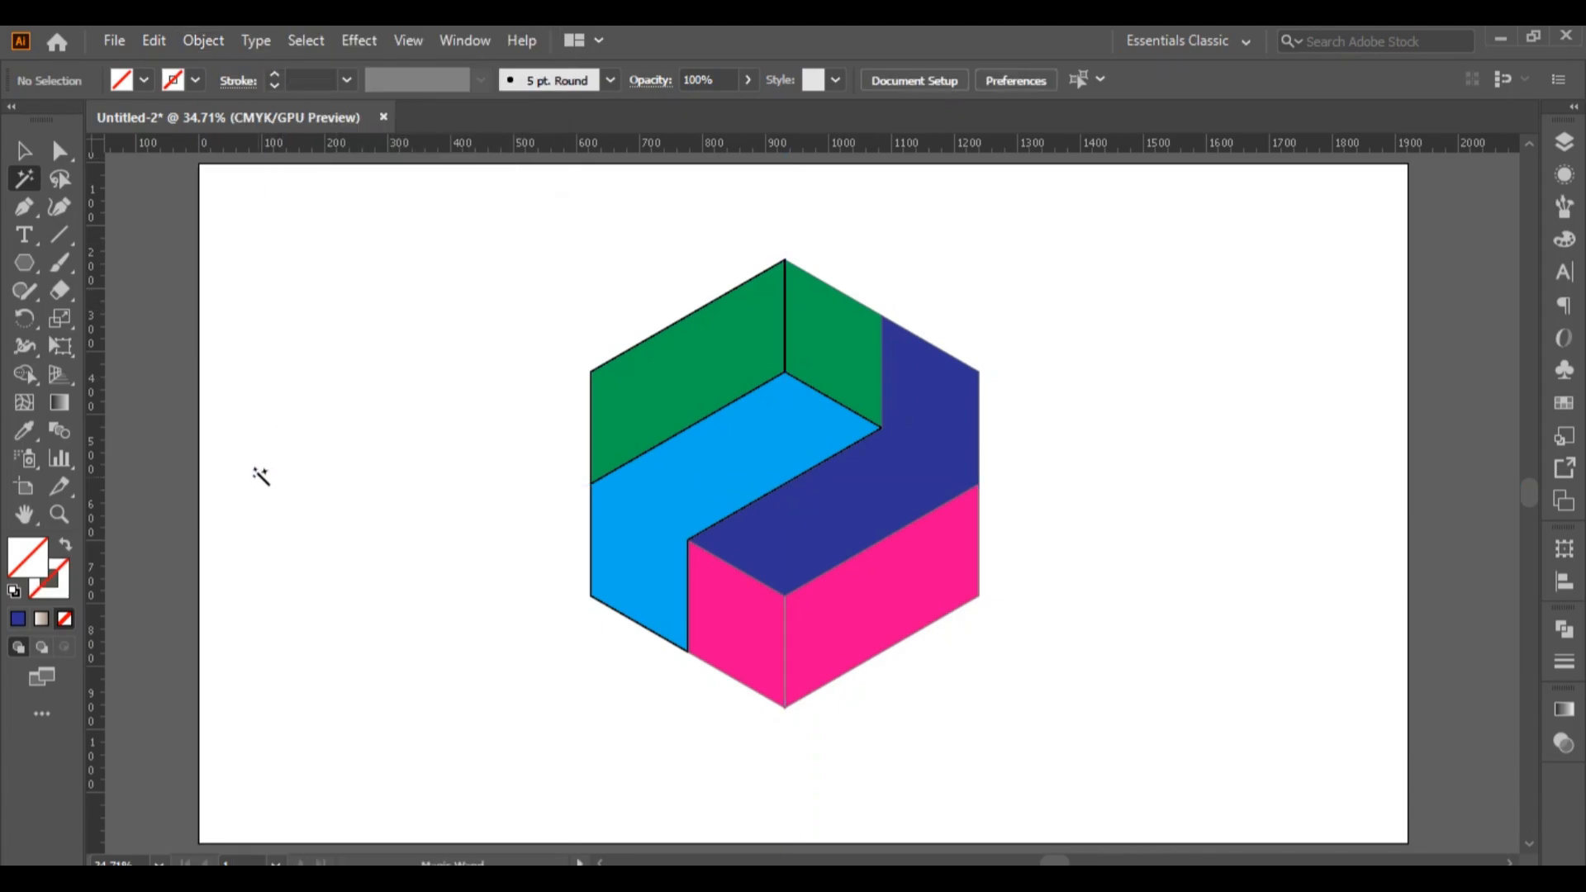
Ungroup the grouped green and light blue shapes on the left part of the hexagon.
{"action": "left_click", "coordinate": [23, 150]}
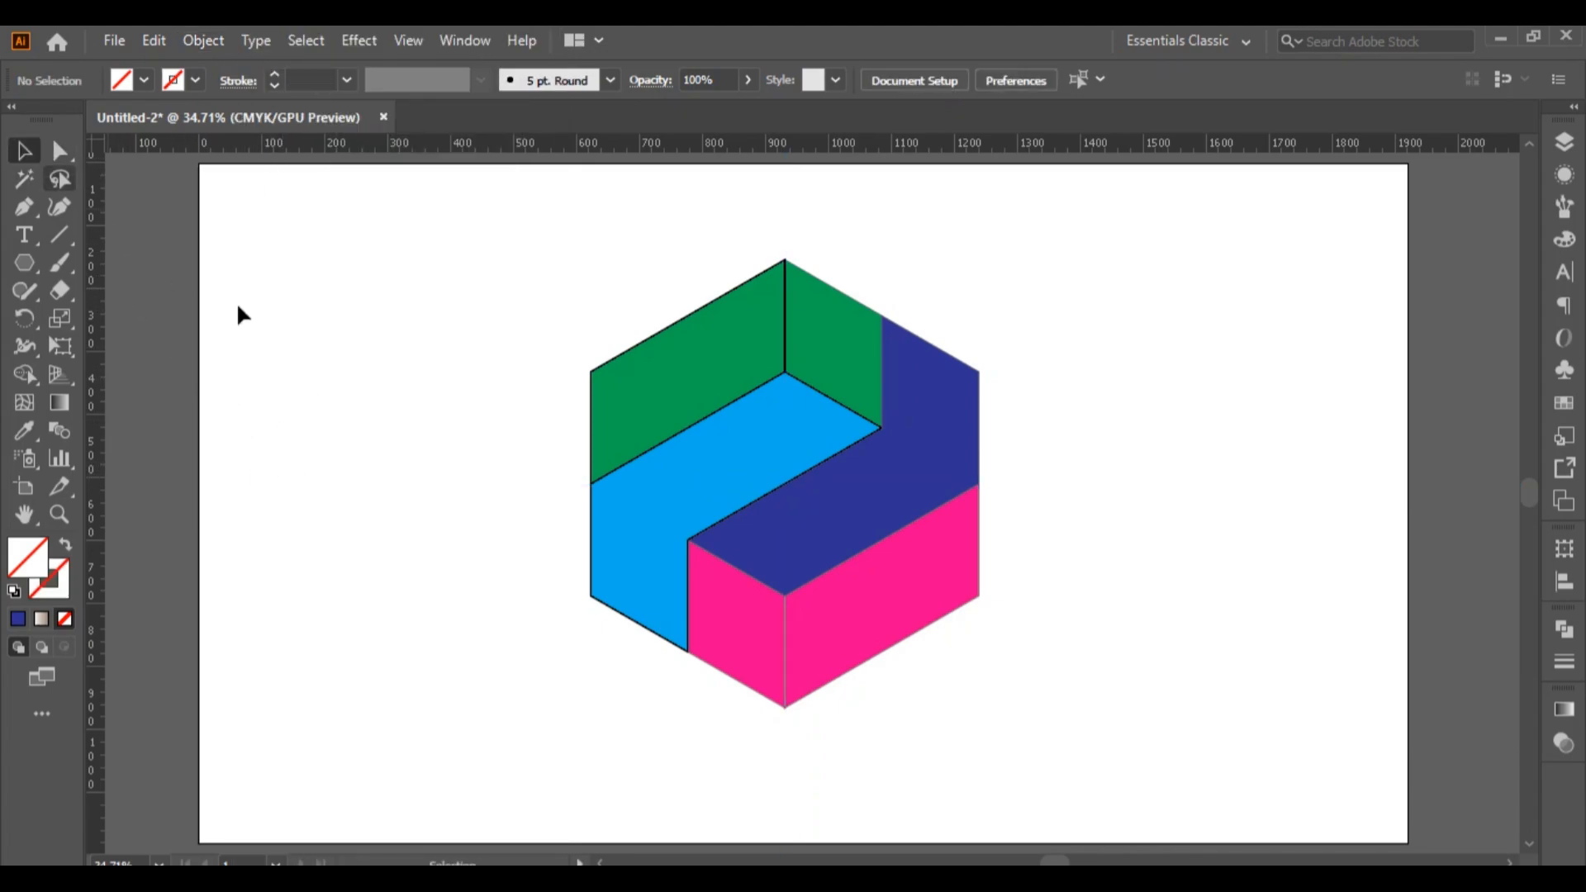
{"action": "left_click_drag", "start_coordinate": [452, 221], "coordinate": [1177, 714]}
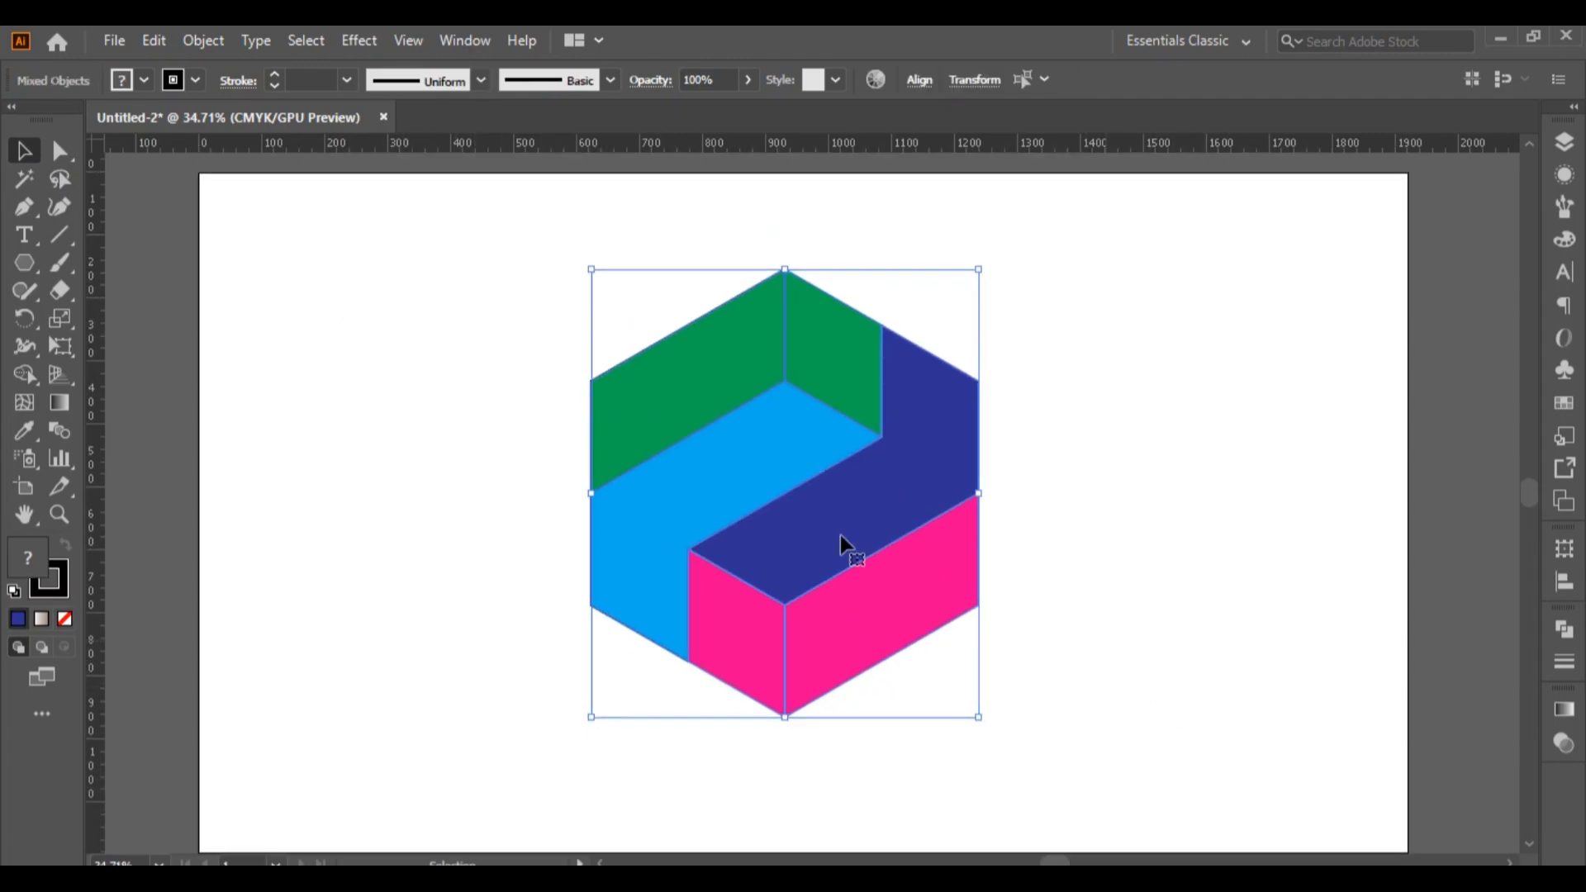
{"action": "right_click", "coordinate": [793, 439]}
{"action": "left_click", "coordinate": [1042, 405]}
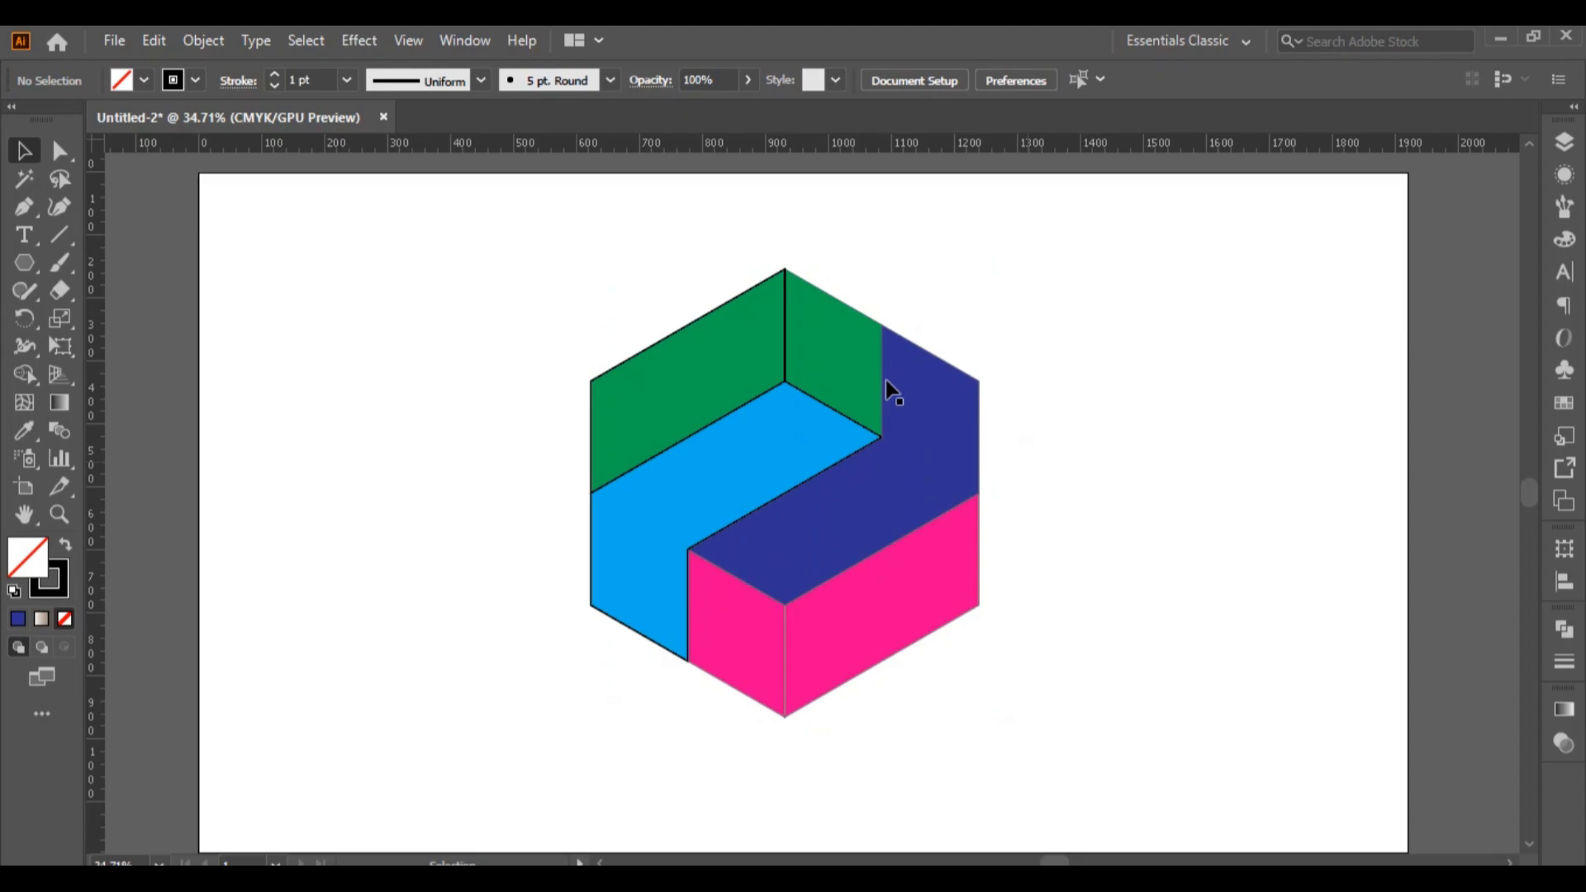
{"action": "left_click", "coordinate": [795, 388]}
{"action": "left_click", "coordinate": [826, 353]}
{"action": "left_click", "coordinate": [729, 362]}
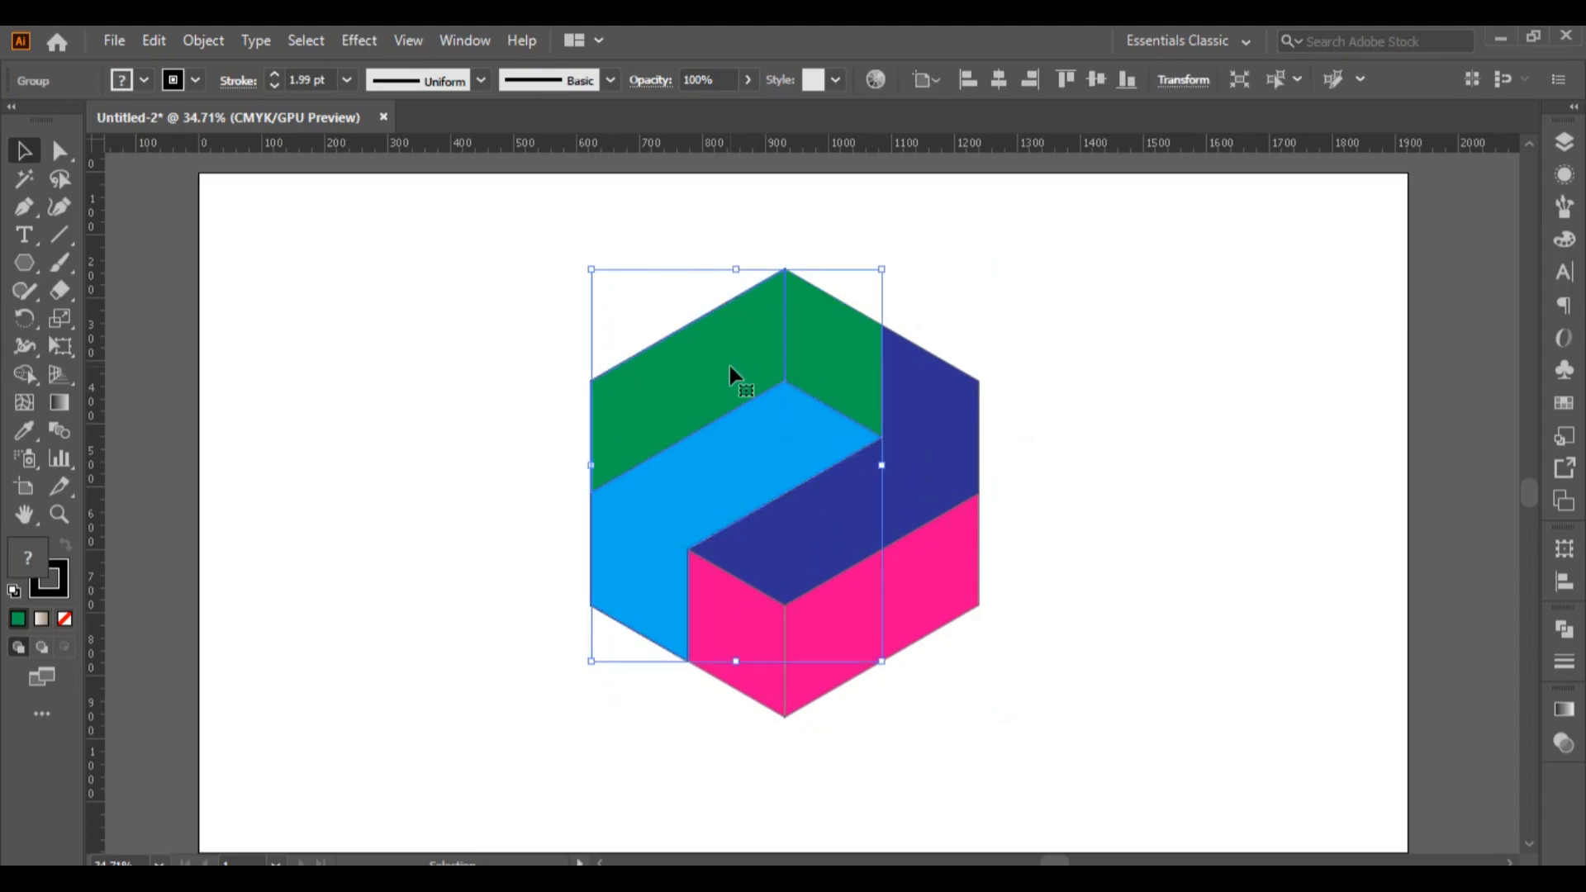
{"action": "right_click", "coordinate": [694, 479]}
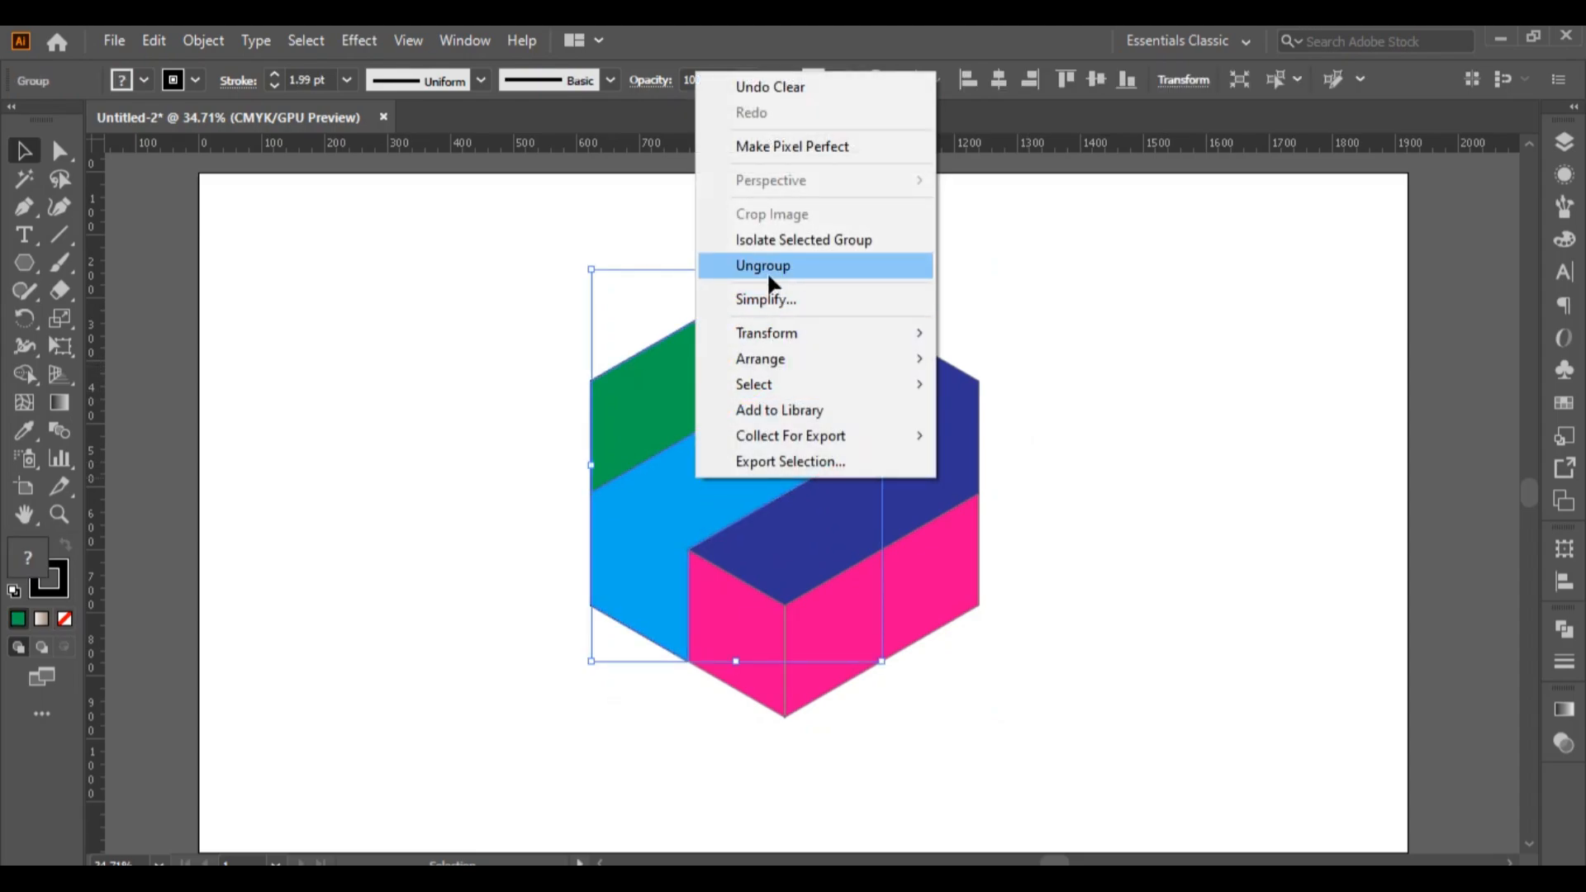
{"action": "left_click", "coordinate": [723, 268]}
Check by selecting them one at a time whether the dark blue, pink and green shapes are separate paths.
{"action": "left_click", "coordinate": [929, 495]}
{"action": "right_click", "coordinate": [938, 488]}
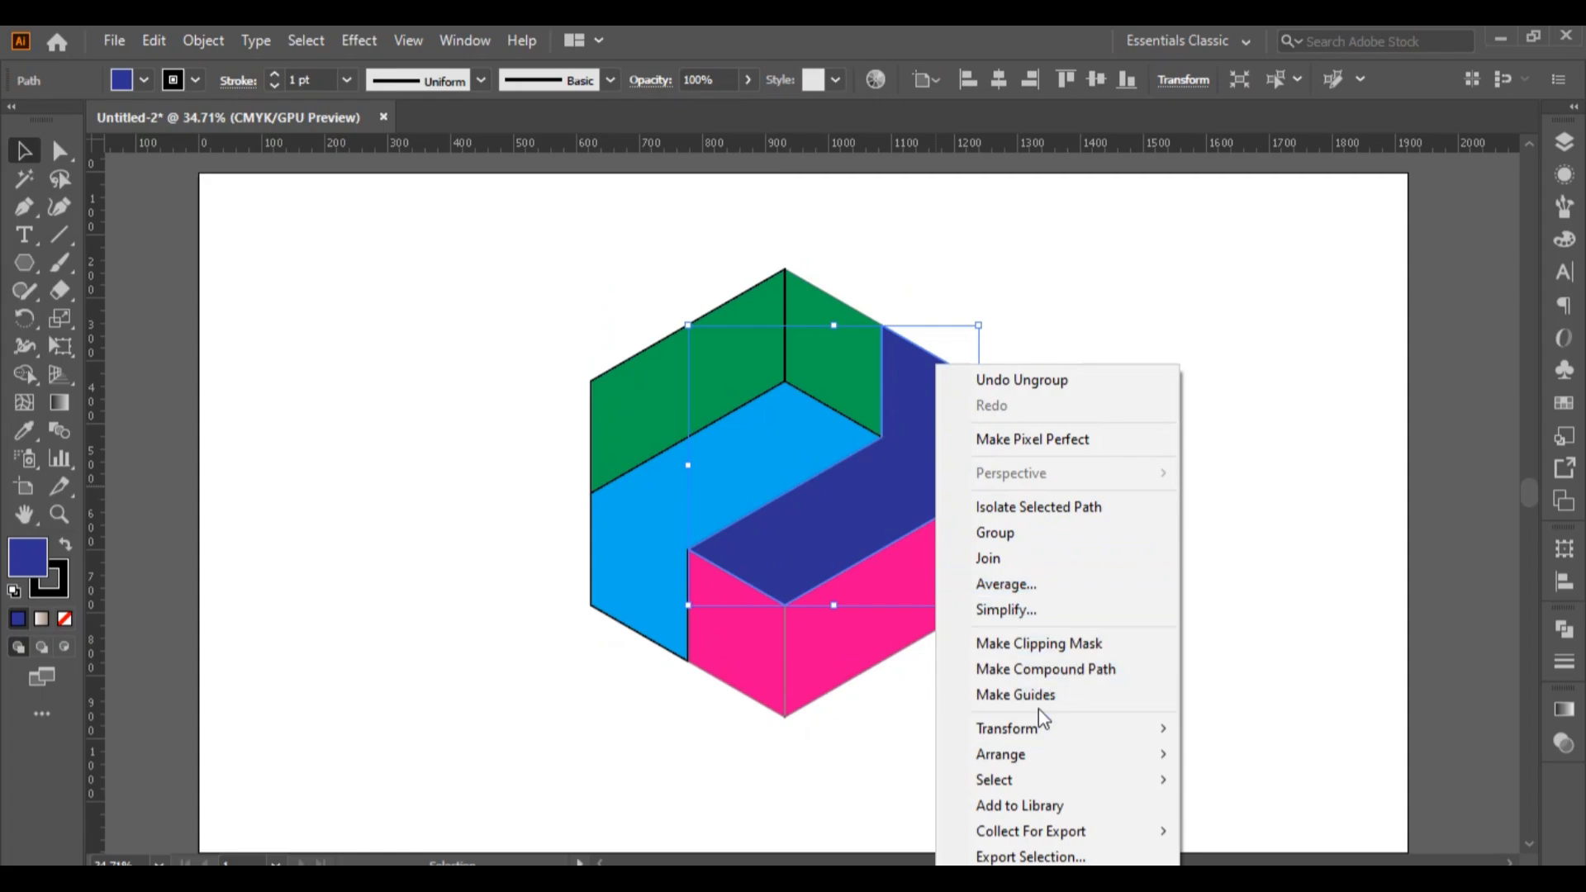
{"action": "left_click", "coordinate": [1321, 565]}
{"action": "left_click", "coordinate": [914, 612]}
{"action": "left_click", "coordinate": [762, 641]}
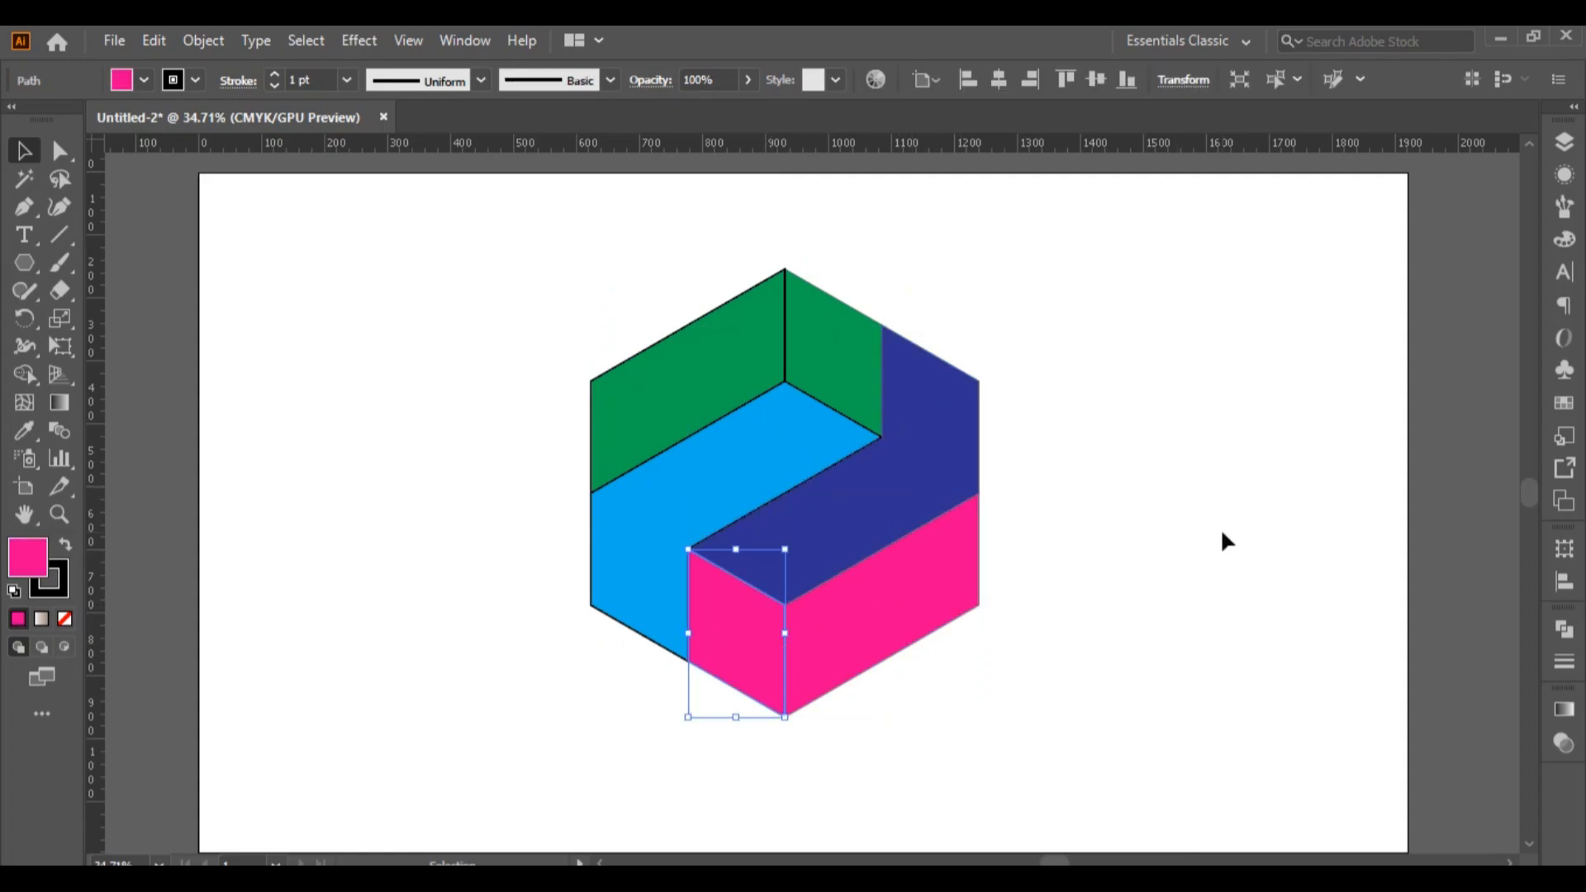
{"action": "left_click", "coordinate": [1221, 538]}
{"action": "left_click", "coordinate": [721, 385]}
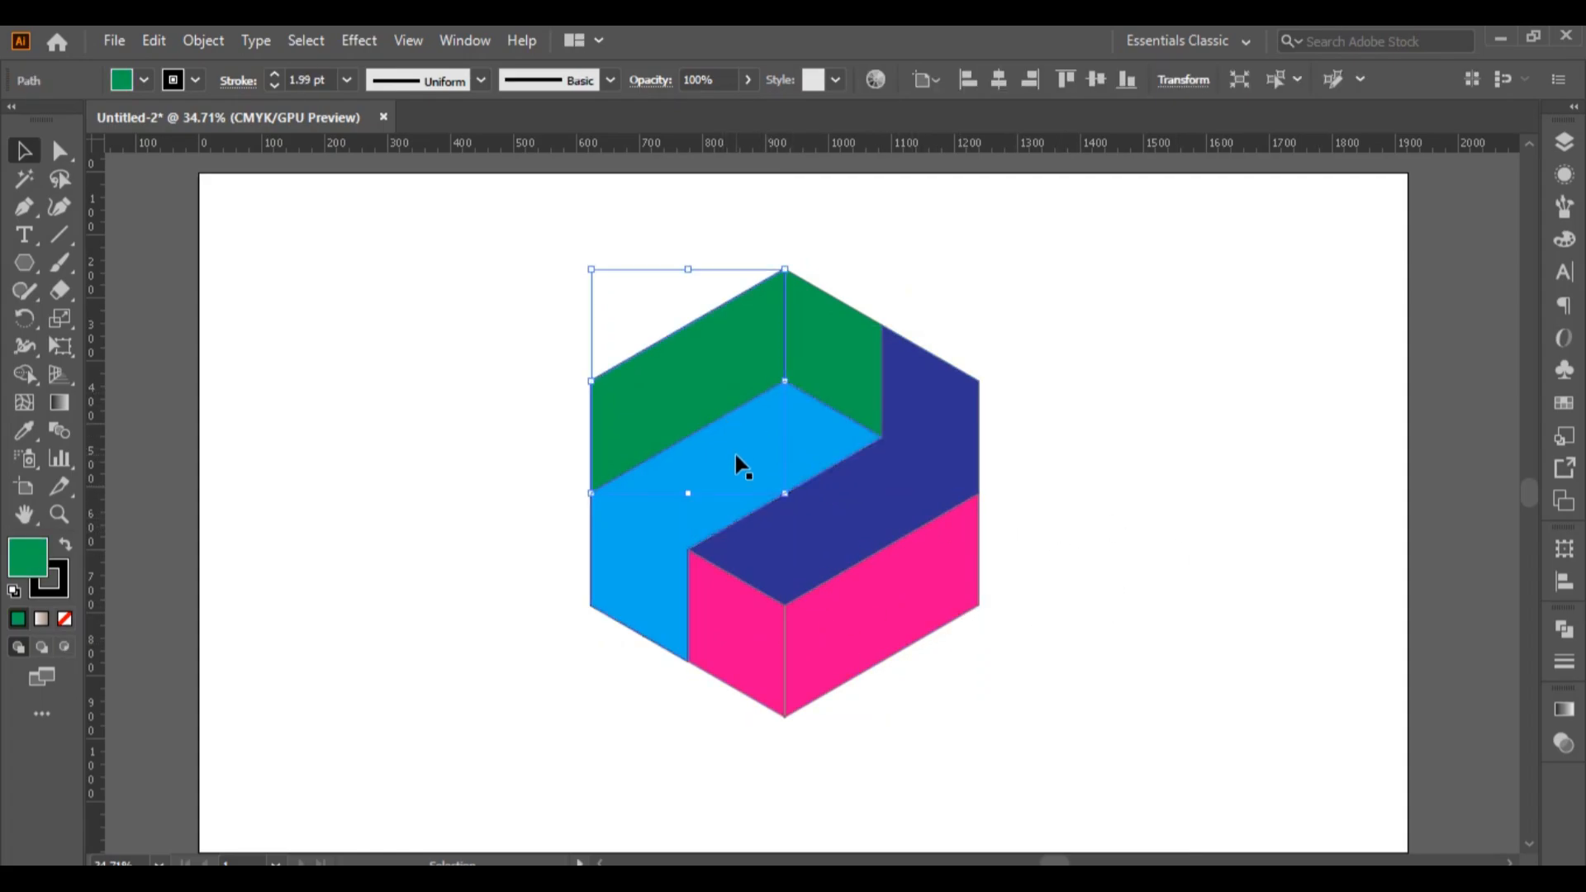
Recolour the light blue bent band green and the two lower pink faces dark blue.
{"action": "left_click", "coordinate": [737, 460]}
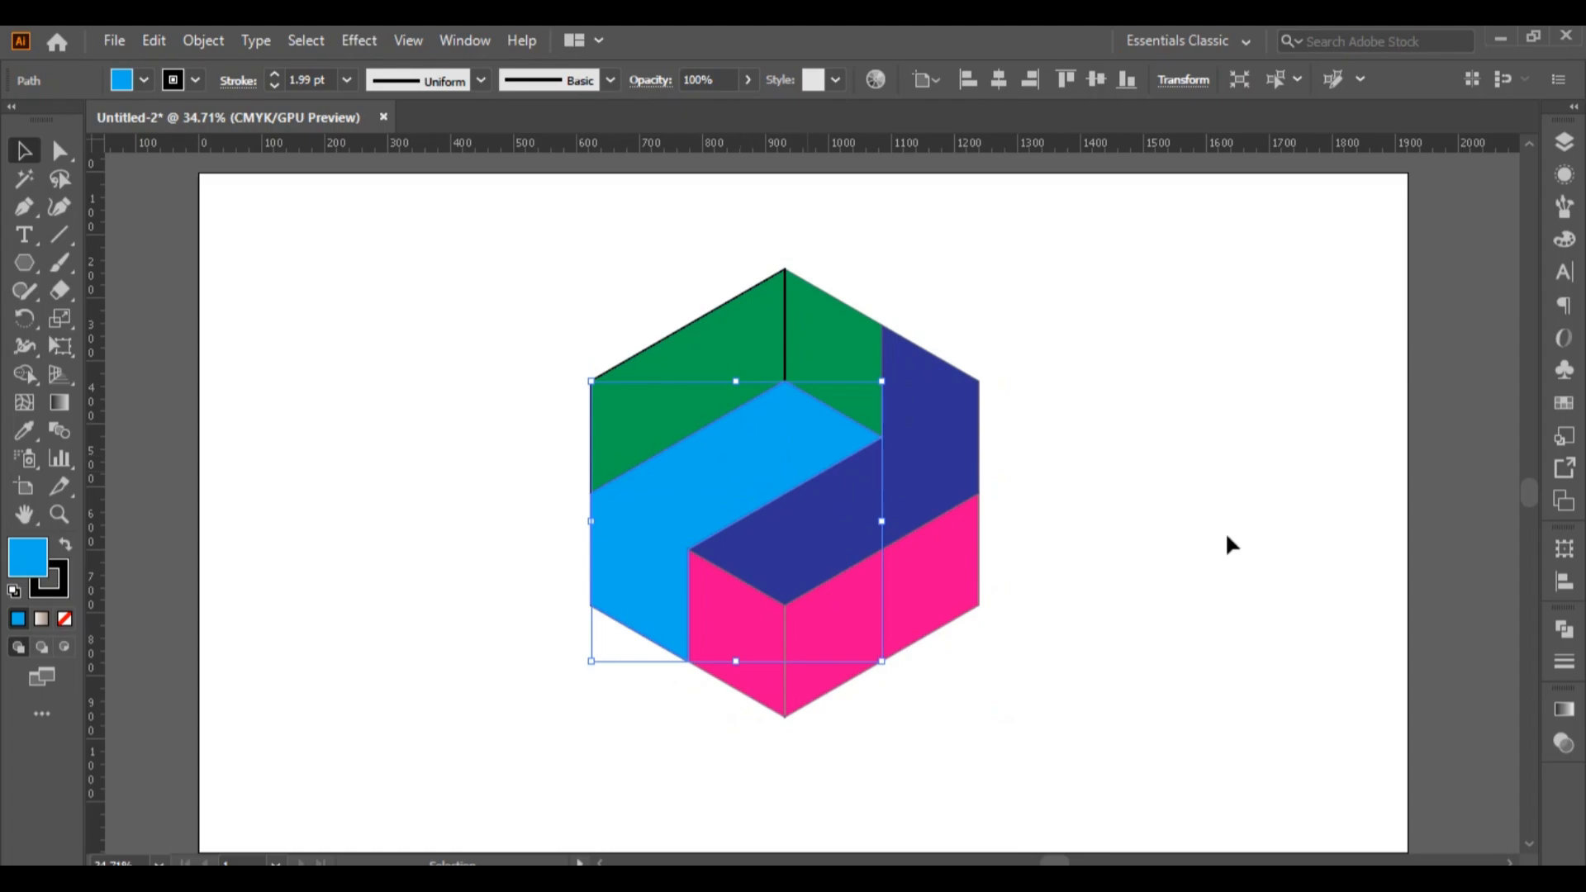
{"action": "left_click", "coordinate": [1564, 402]}
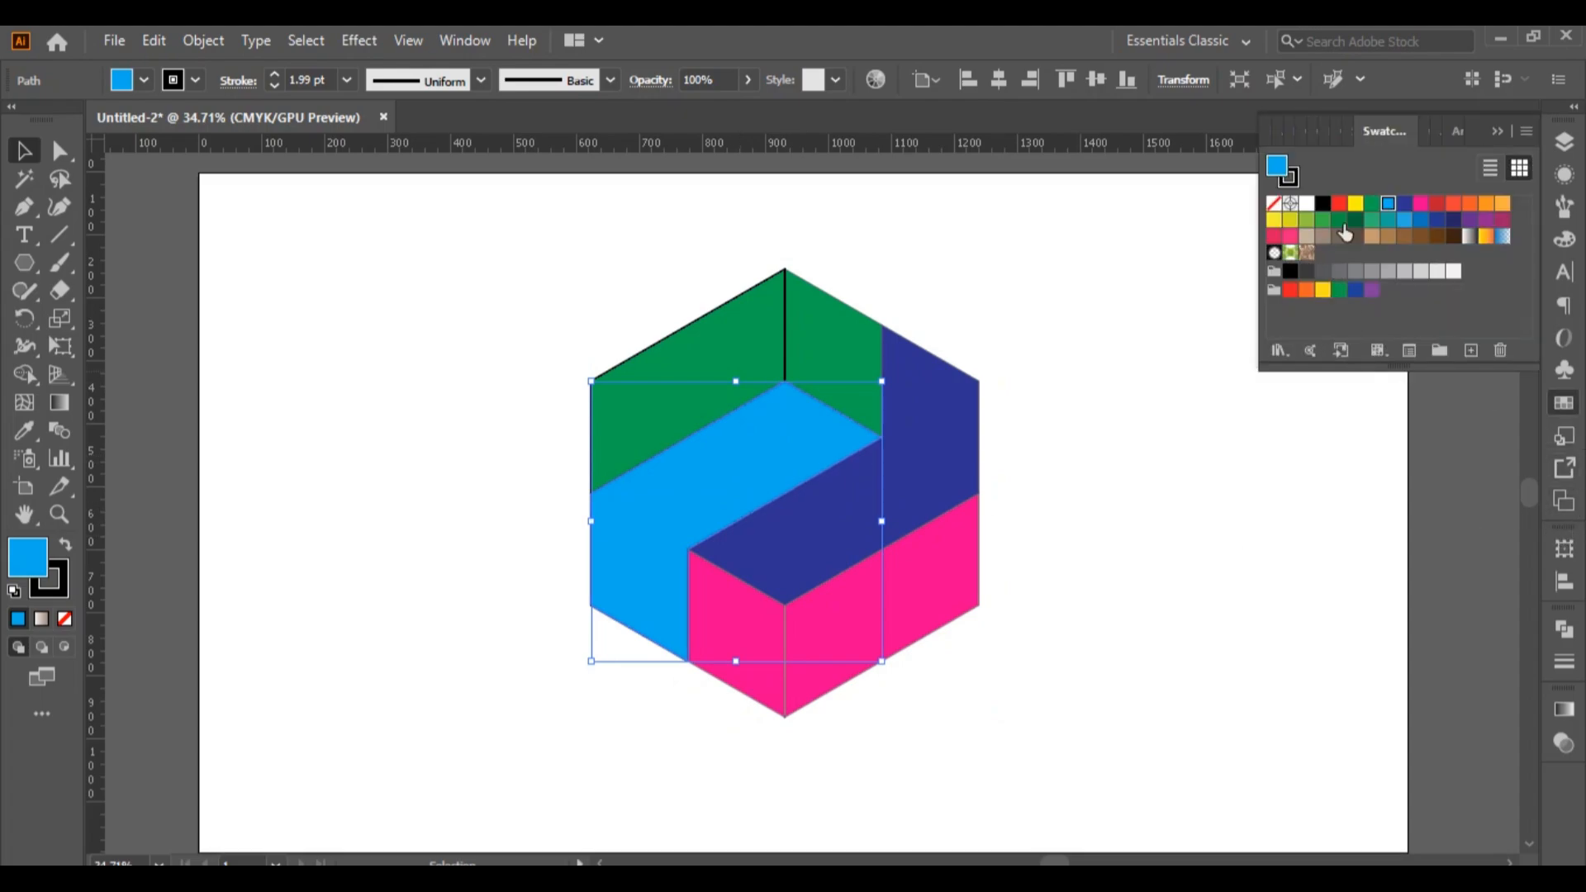
{"action": "left_click", "coordinate": [1371, 204]}
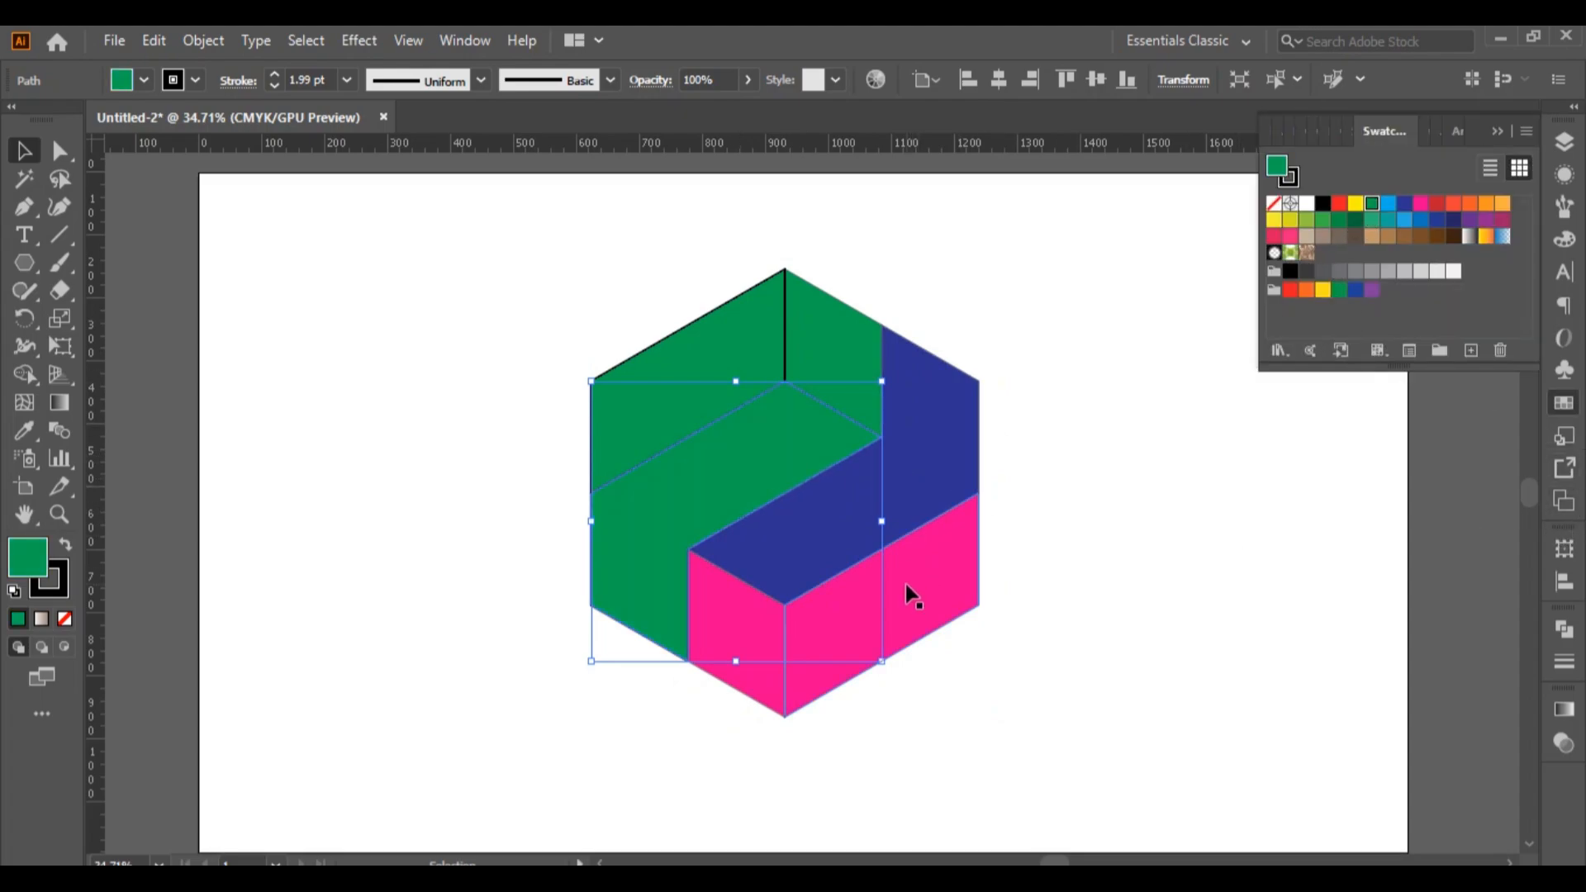
{"action": "left_click", "coordinate": [861, 532]}
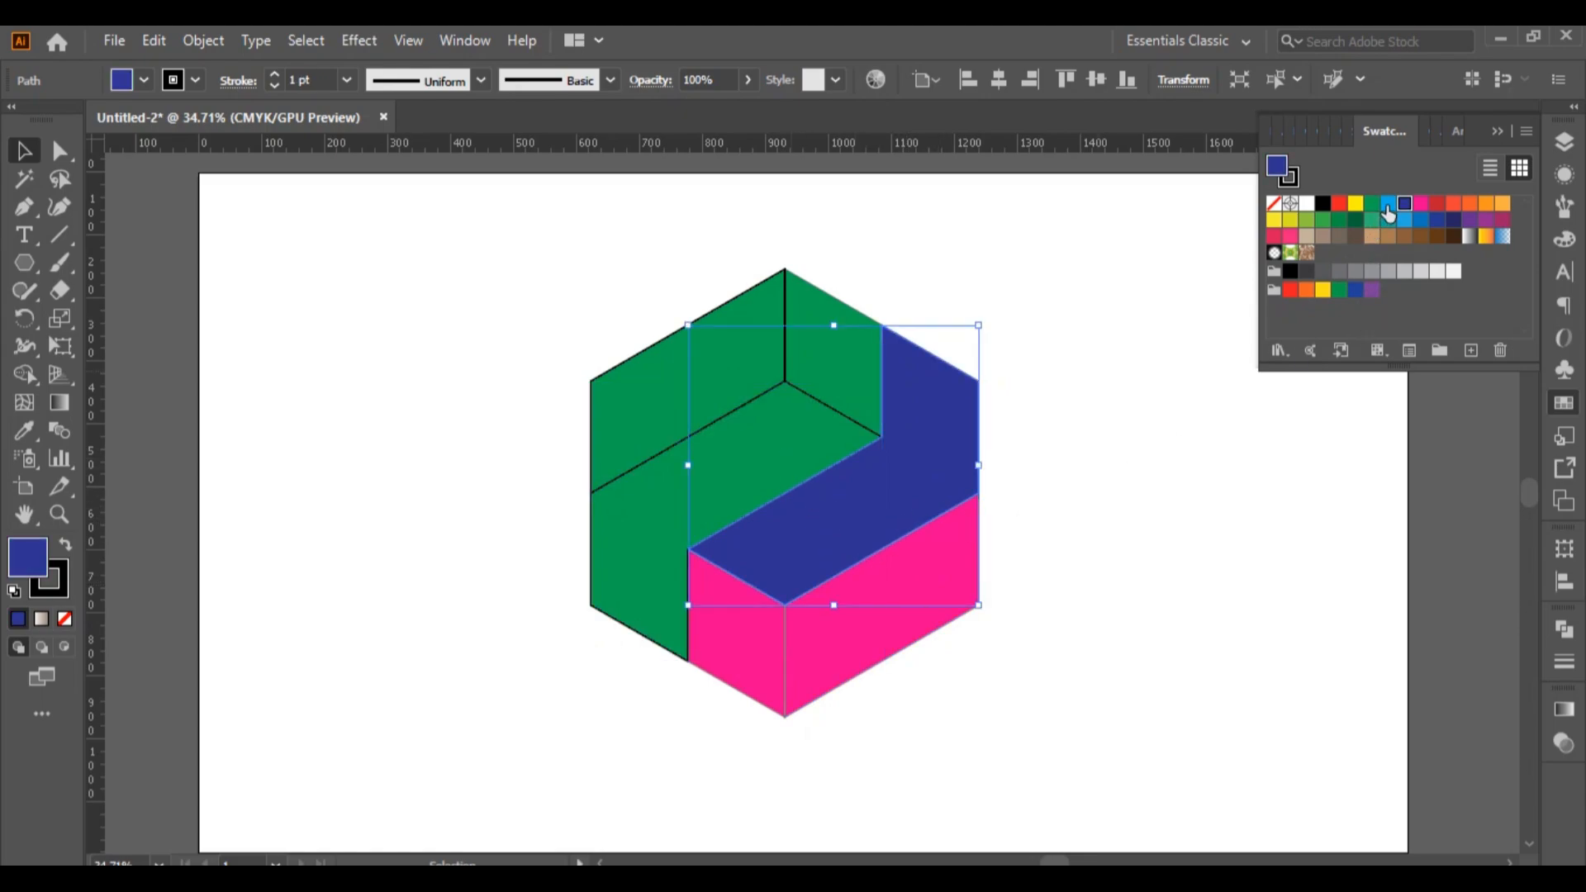
{"action": "left_click", "coordinate": [748, 683]}
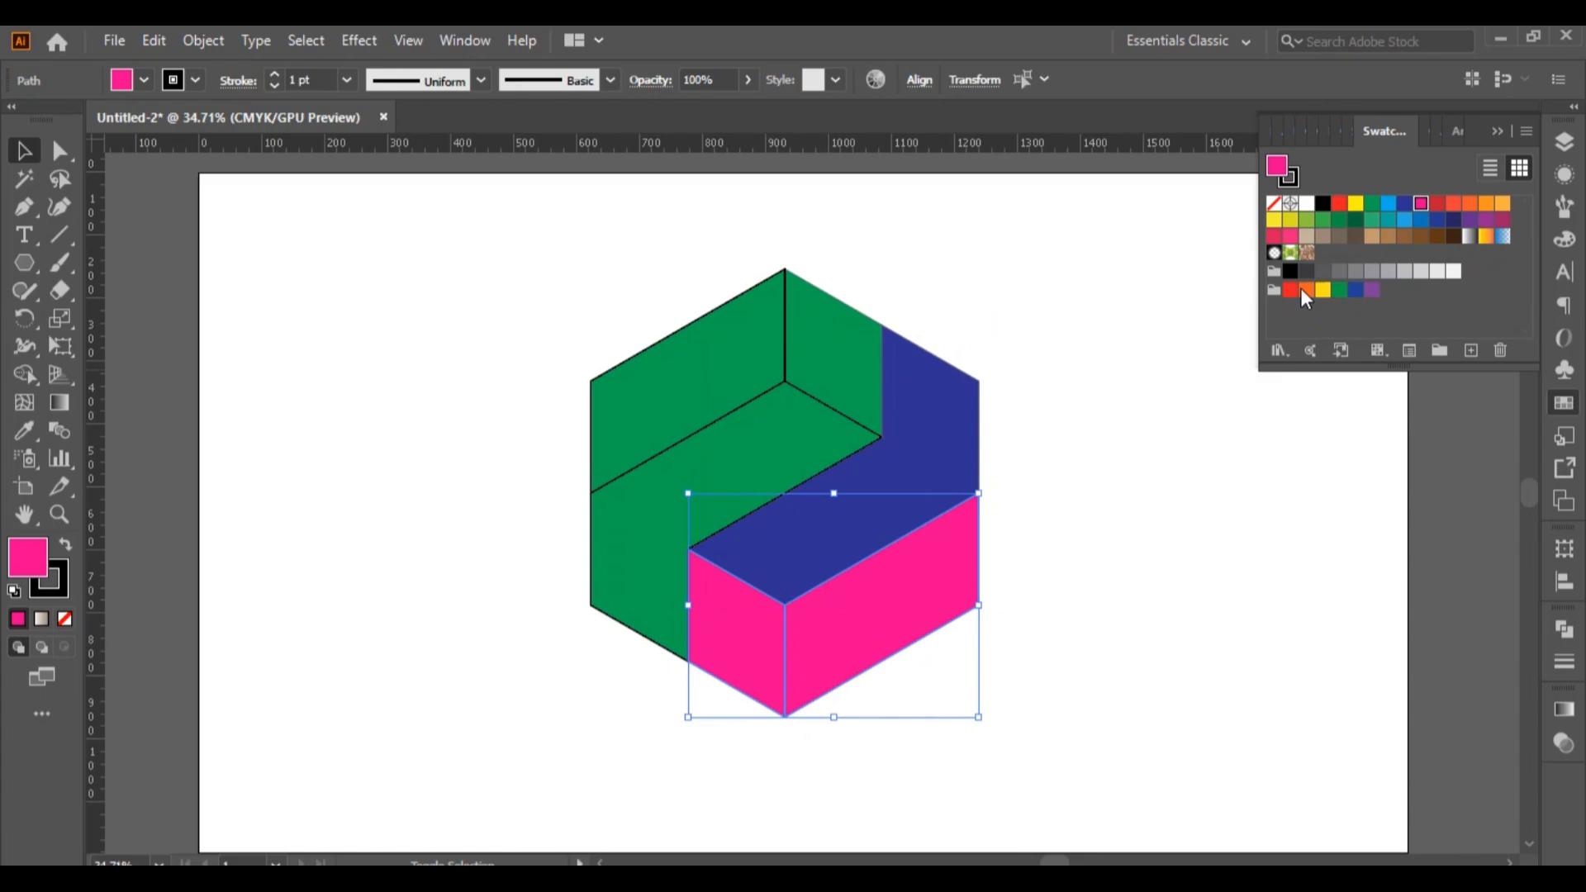
{"action": "left_click", "coordinate": [1405, 204]}
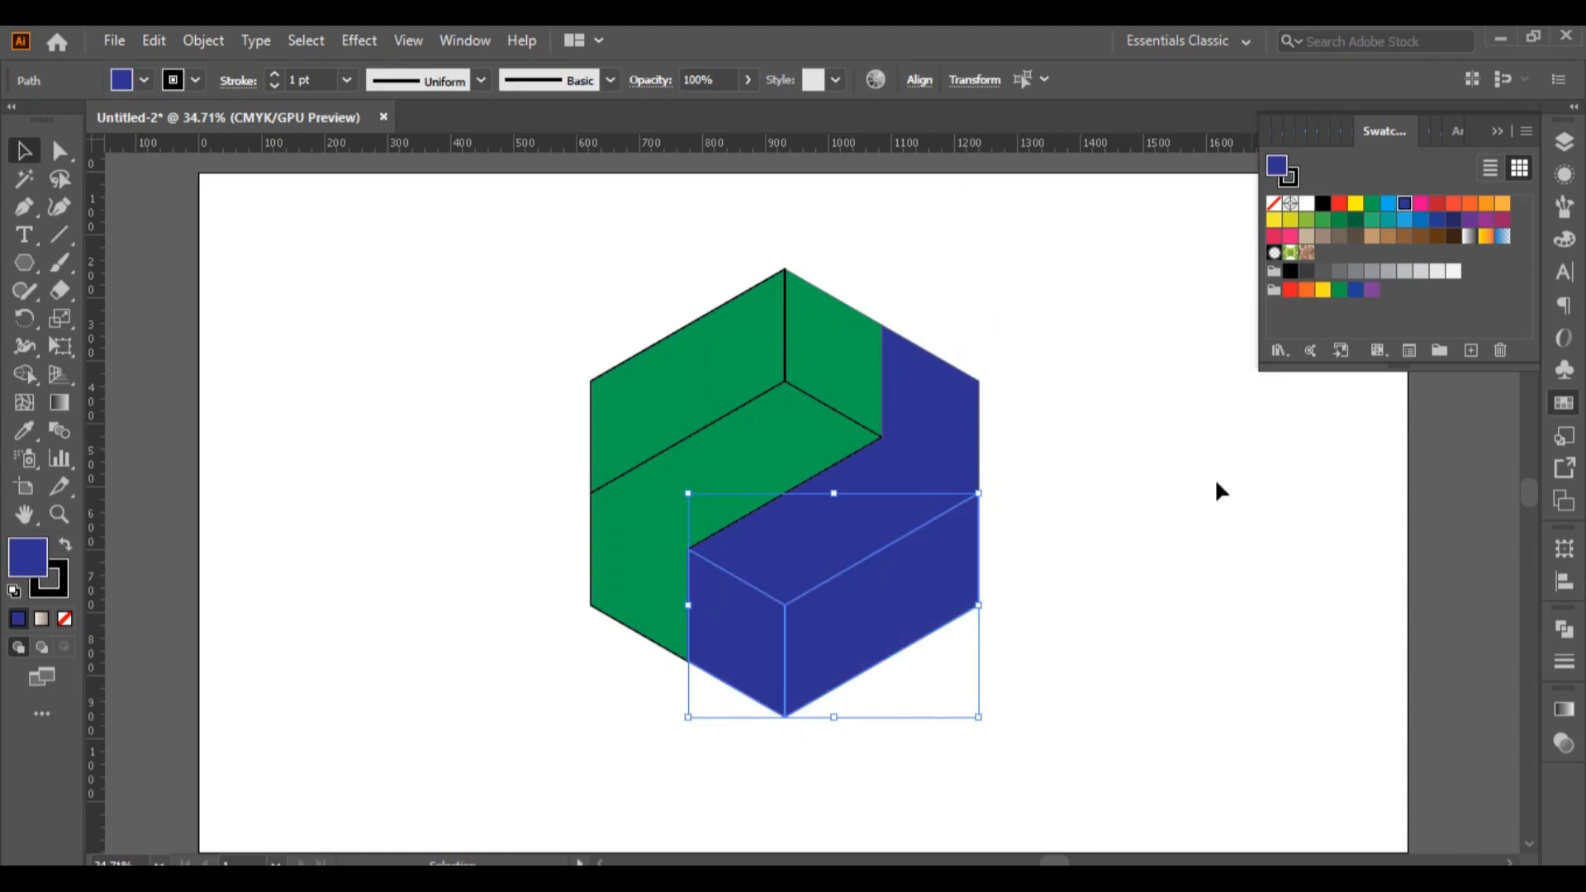
Recolour the narrow green face at the hexagon's top right and the narrow dark blue face at its lower left pink.
{"action": "left_click", "coordinate": [1171, 506]}
{"action": "left_click", "coordinate": [814, 397]}
{"action": "left_click", "coordinate": [750, 655], "text": "shift"}
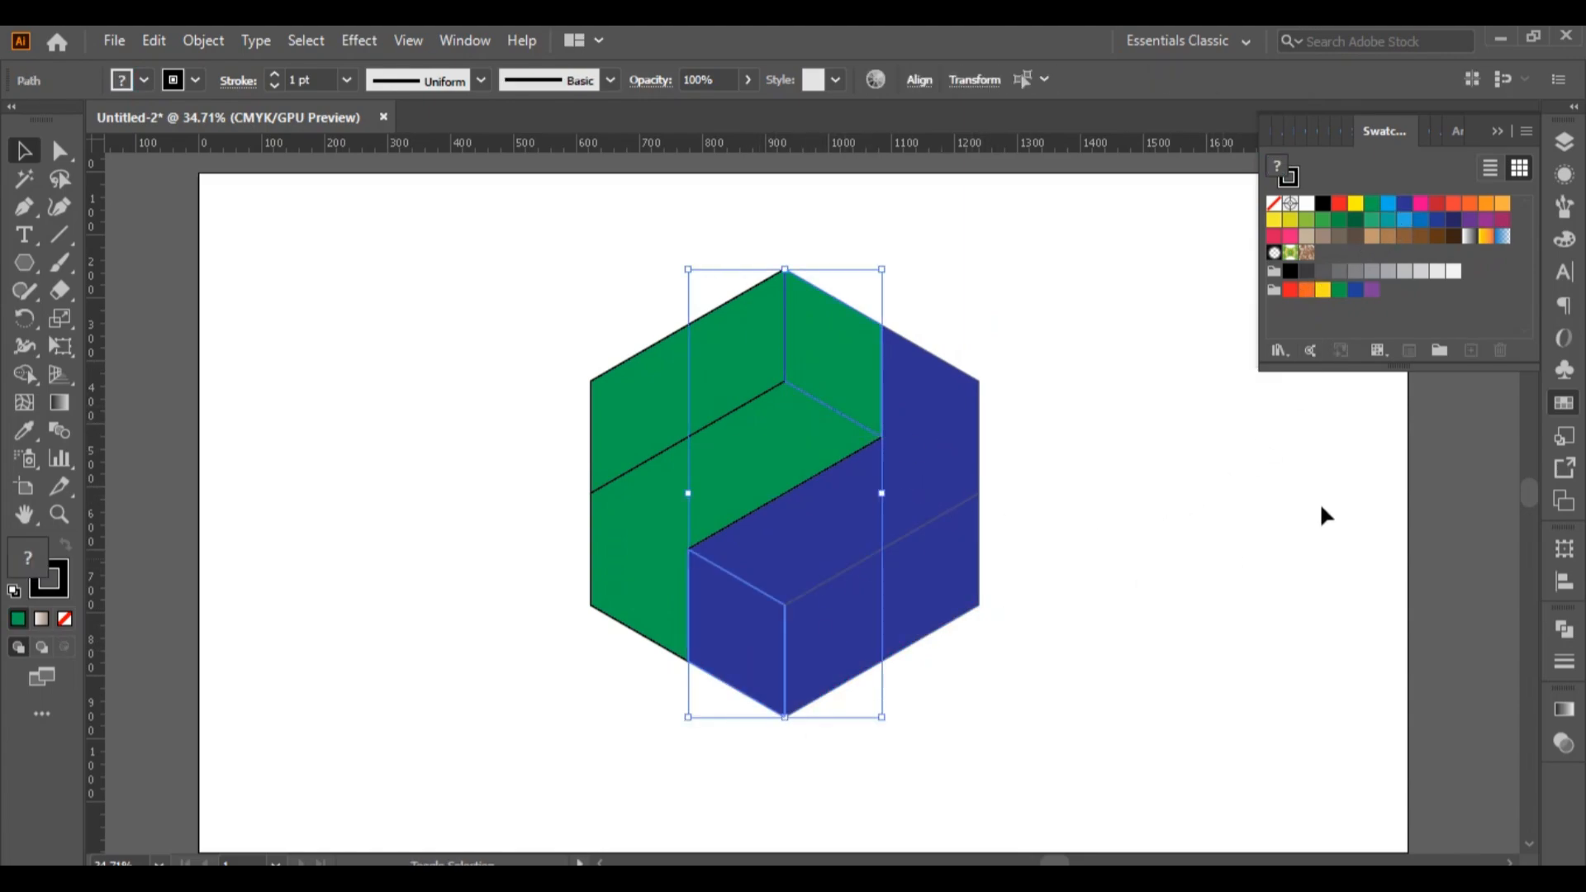
{"action": "left_click", "coordinate": [1420, 204]}
{"action": "left_click", "coordinate": [1311, 484]}
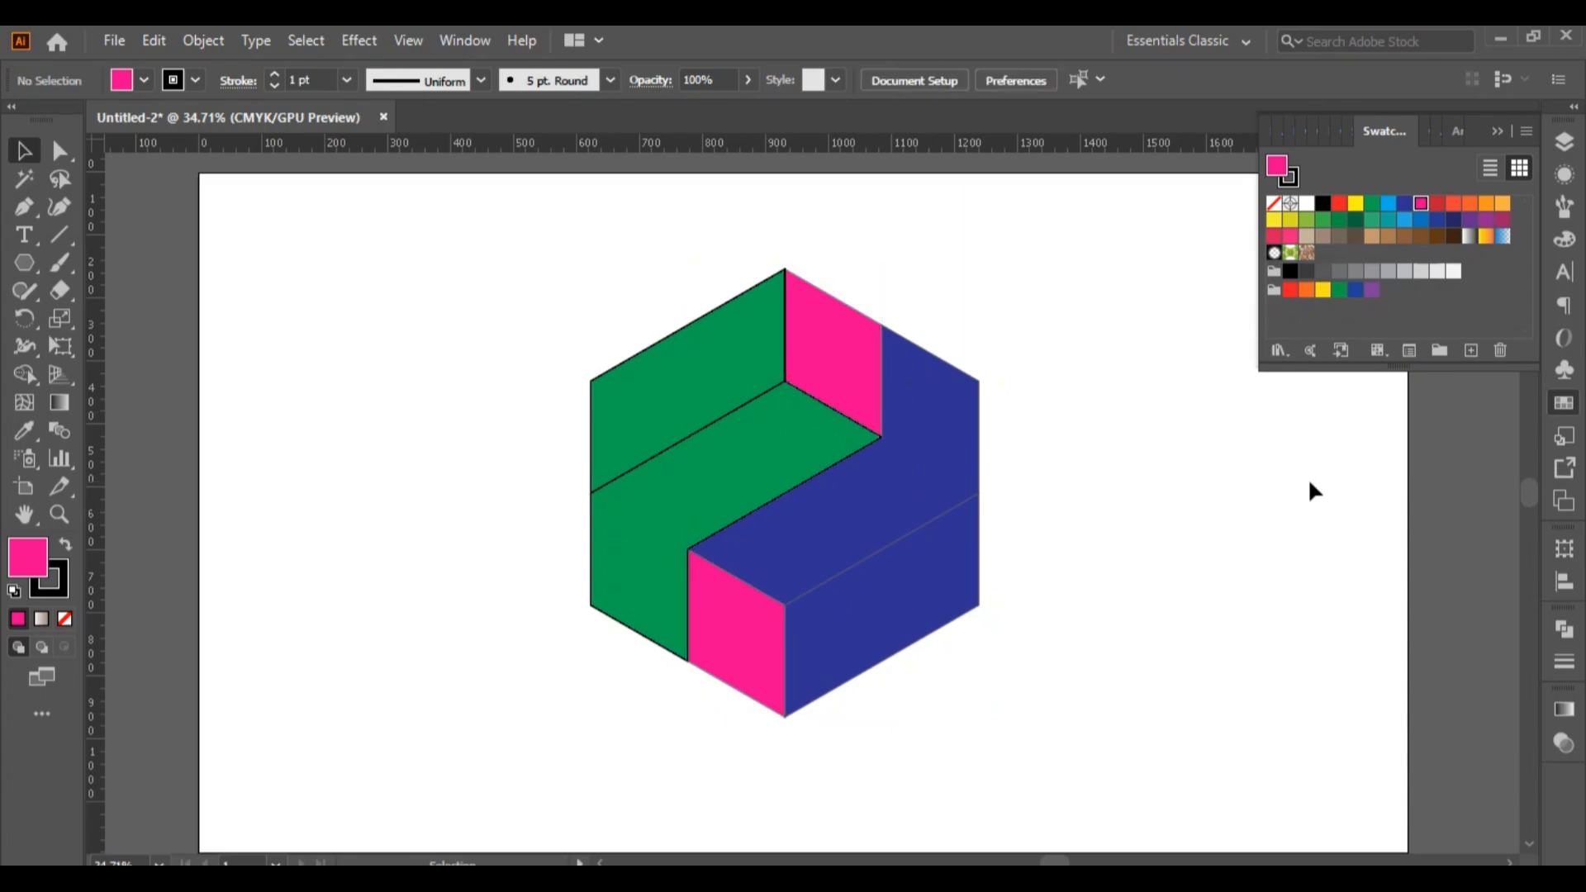
{"action": "left_click", "coordinate": [1495, 130]}
Set the stroke weight of all hexagon shapes to 6 pt.
{"action": "left_click_drag", "start_coordinate": [480, 213], "coordinate": [1078, 721]}
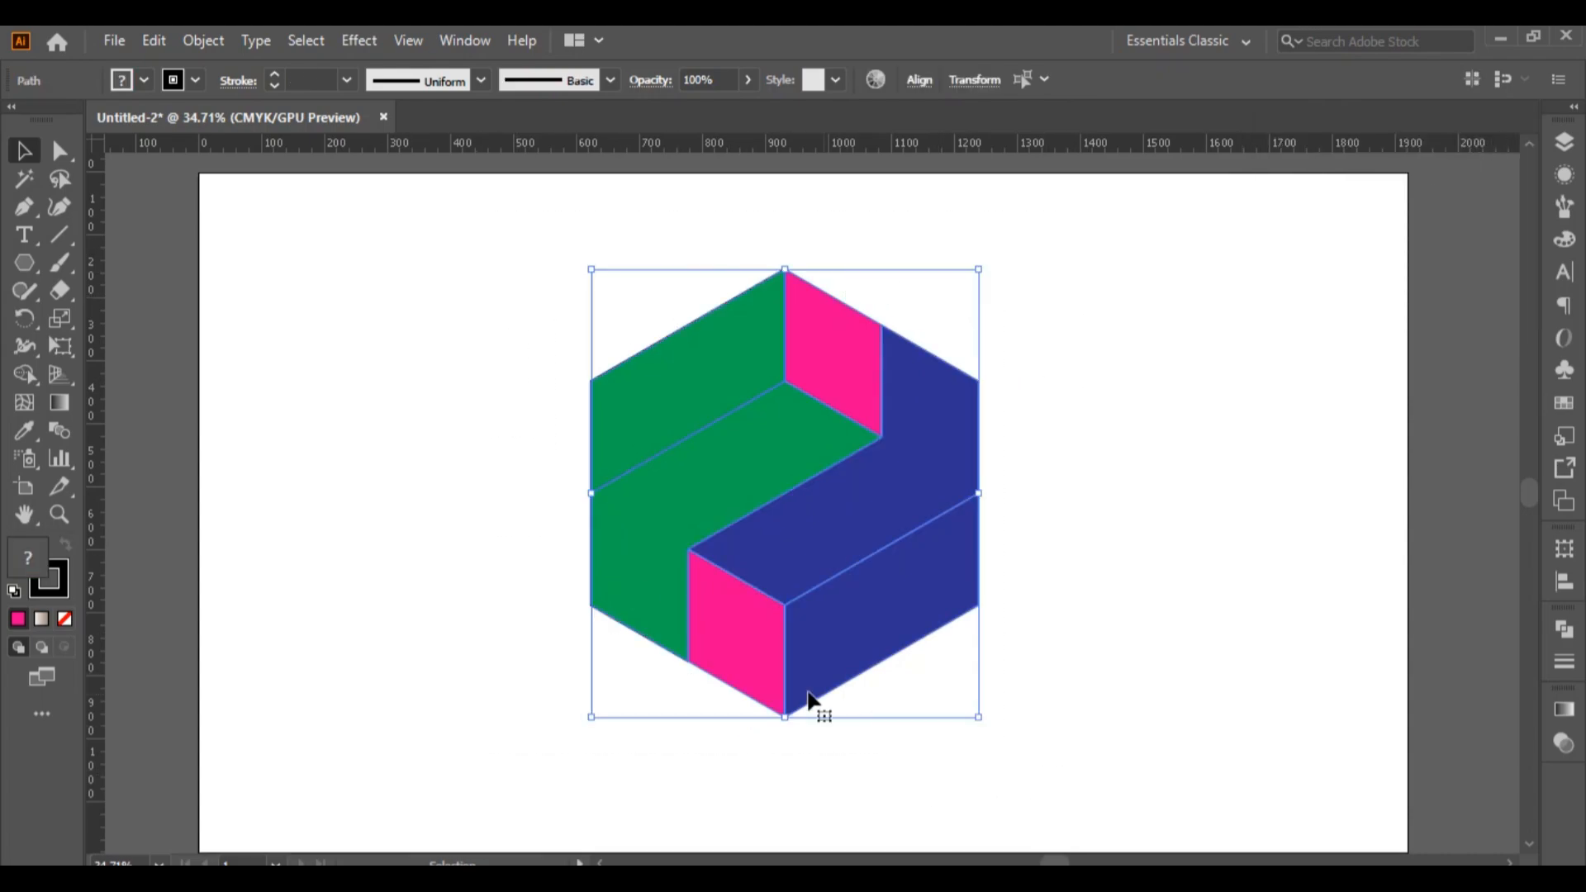
{"action": "left_click", "coordinate": [273, 72]}
{"action": "left_click", "coordinate": [273, 75]}
{"action": "left_click", "coordinate": [273, 74]}
{"action": "left_click", "coordinate": [274, 75]}
{"action": "left_click", "coordinate": [273, 75]}
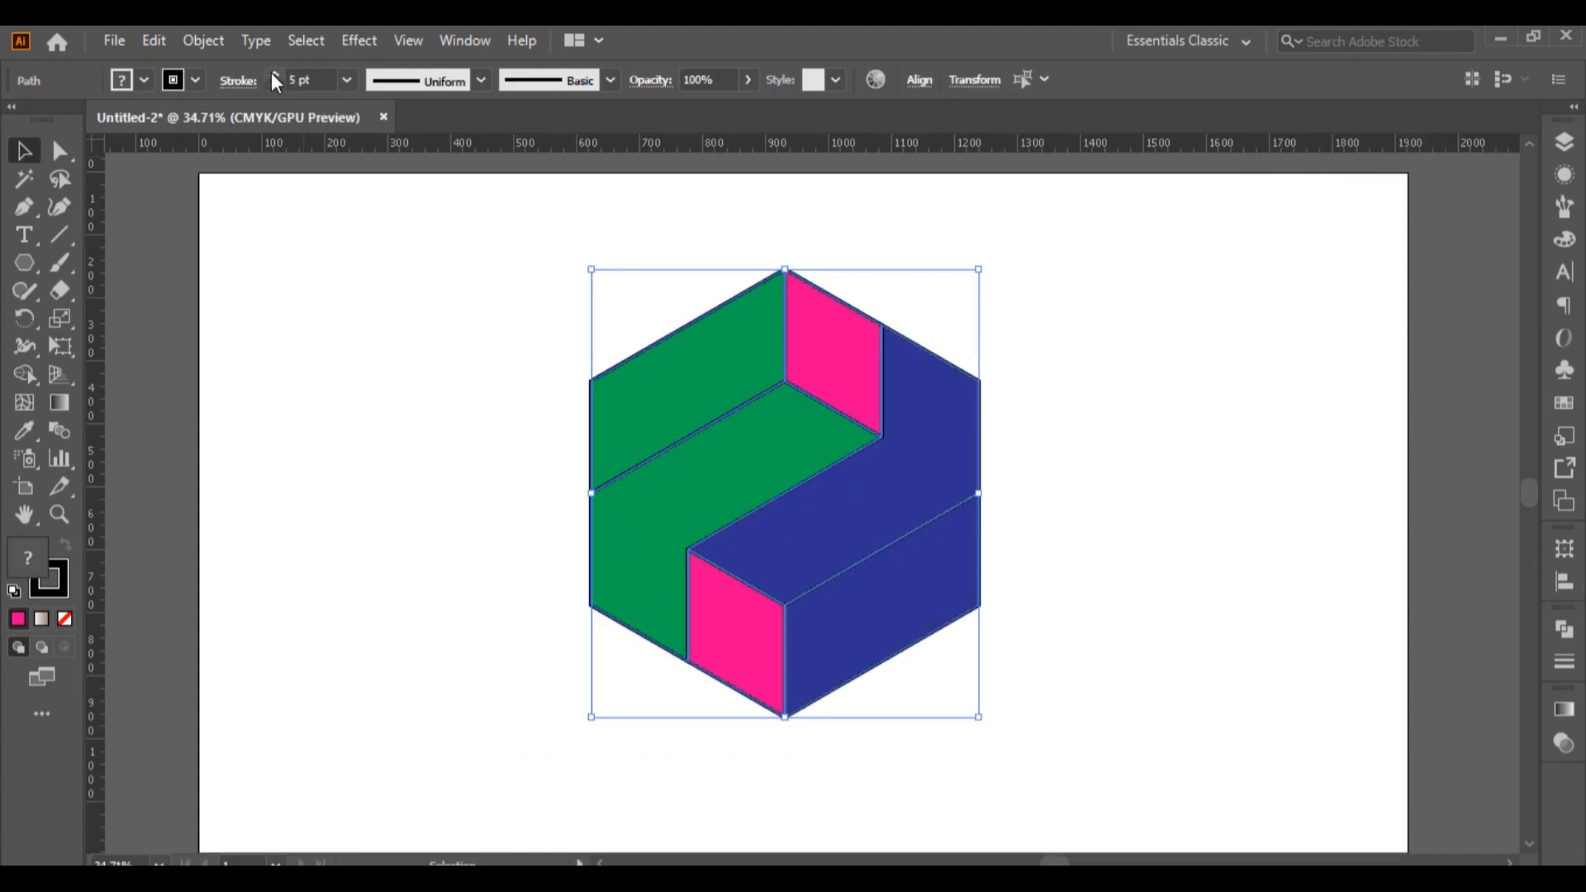
{"action": "left_click", "coordinate": [274, 75]}
{"action": "left_click", "coordinate": [274, 74]}
{"action": "left_click", "coordinate": [463, 354]}
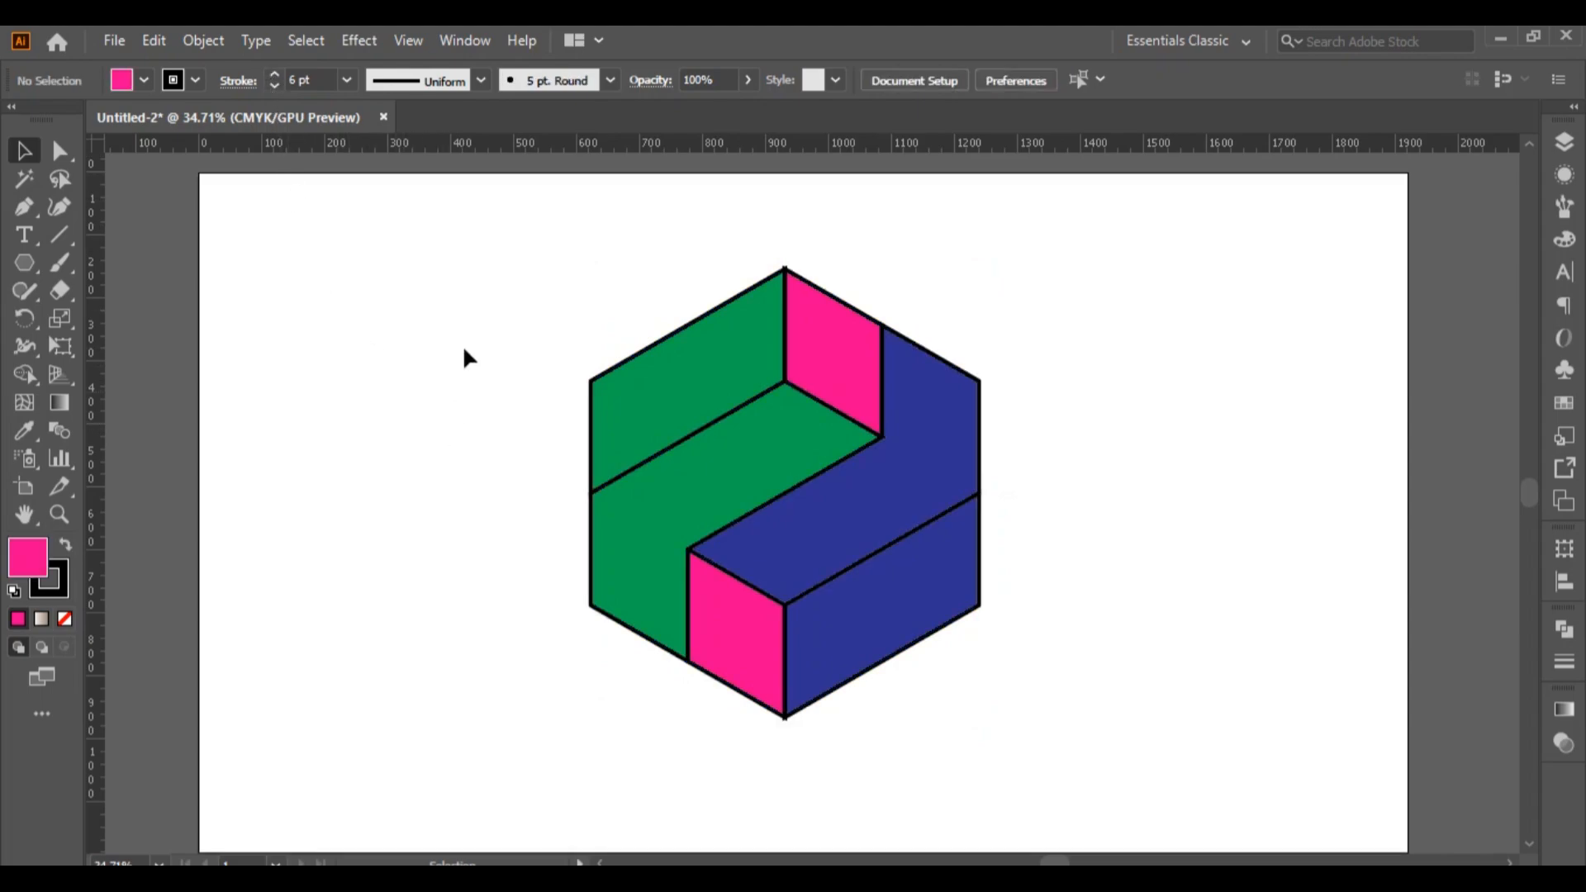
Apply the white-to-black linear gradient to the strokes of all hexagon shapes, keeping their solid fills.
{"action": "left_click_drag", "start_coordinate": [436, 261], "coordinate": [1088, 789]}
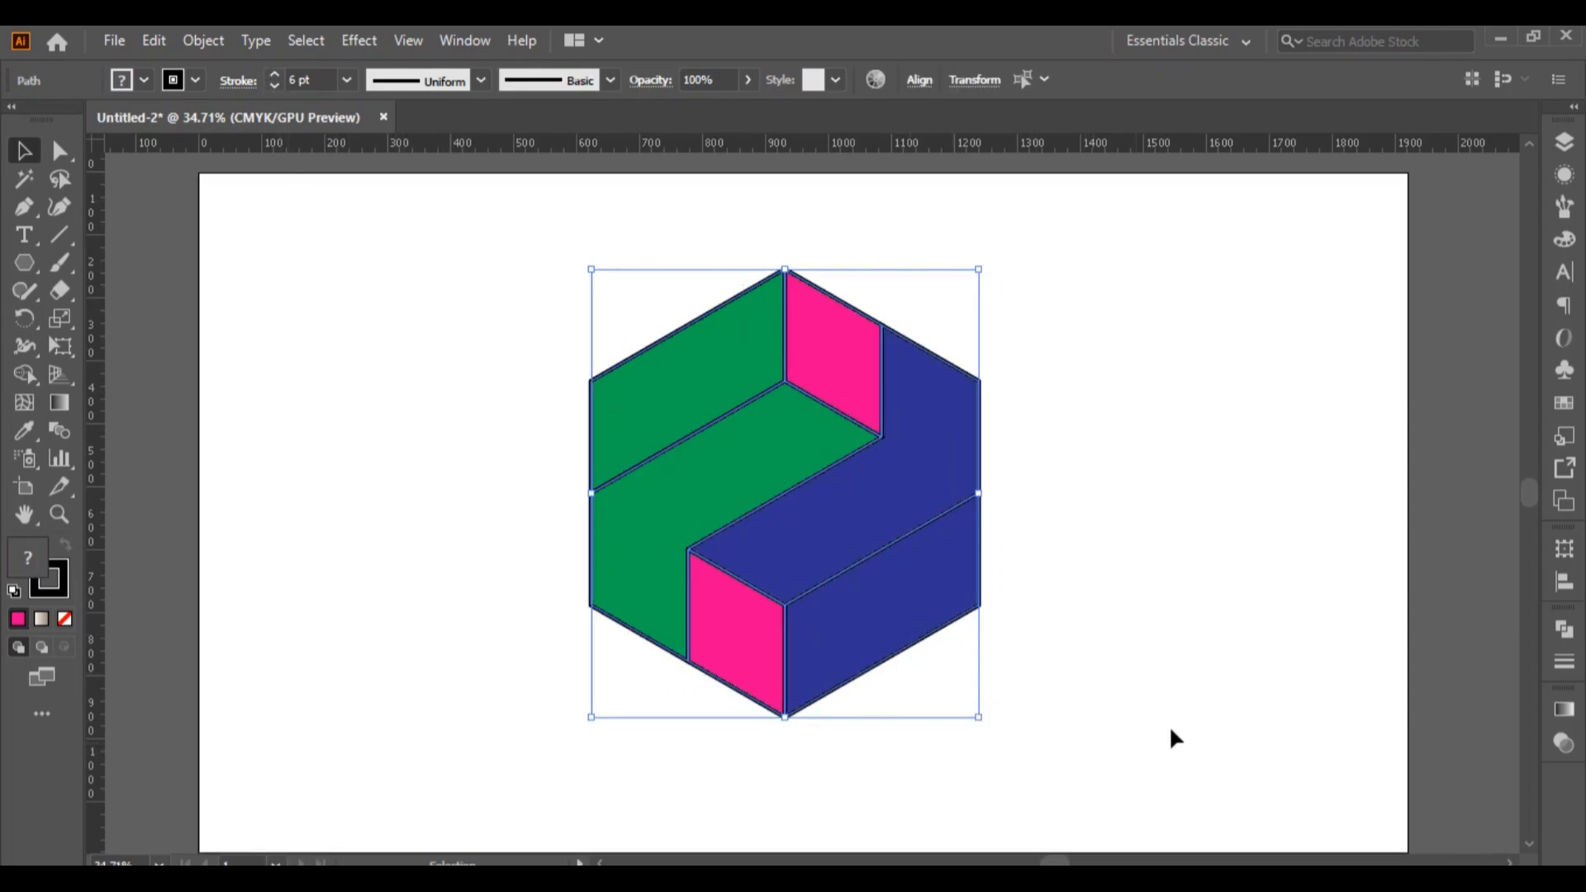
{"action": "left_click", "coordinate": [1564, 710]}
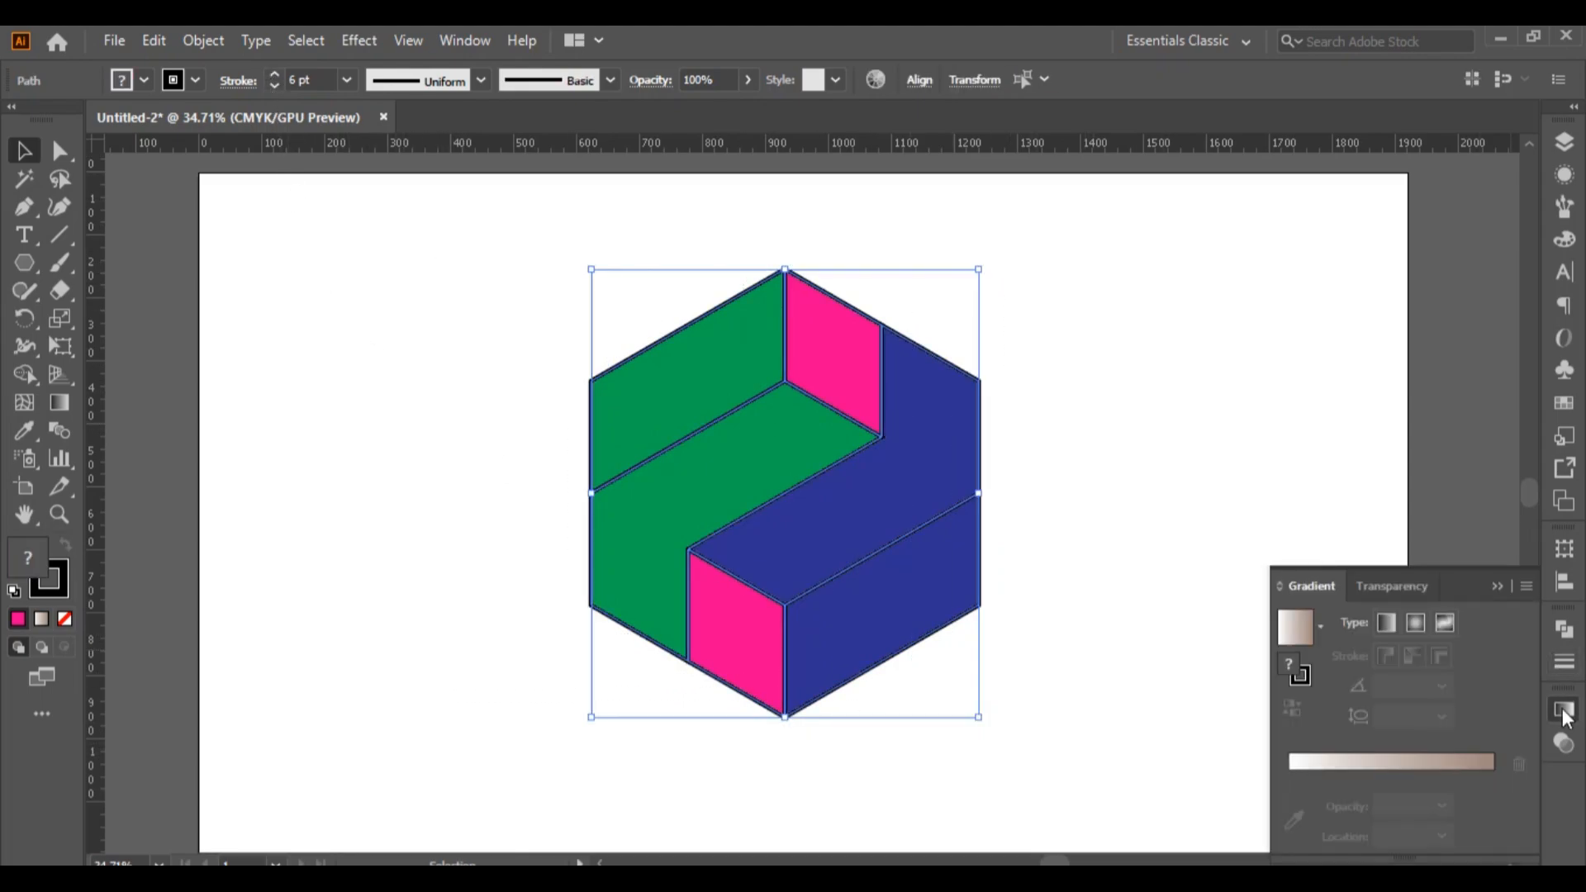
{"action": "left_click", "coordinate": [1321, 626]}
{"action": "left_click", "coordinate": [1219, 672]}
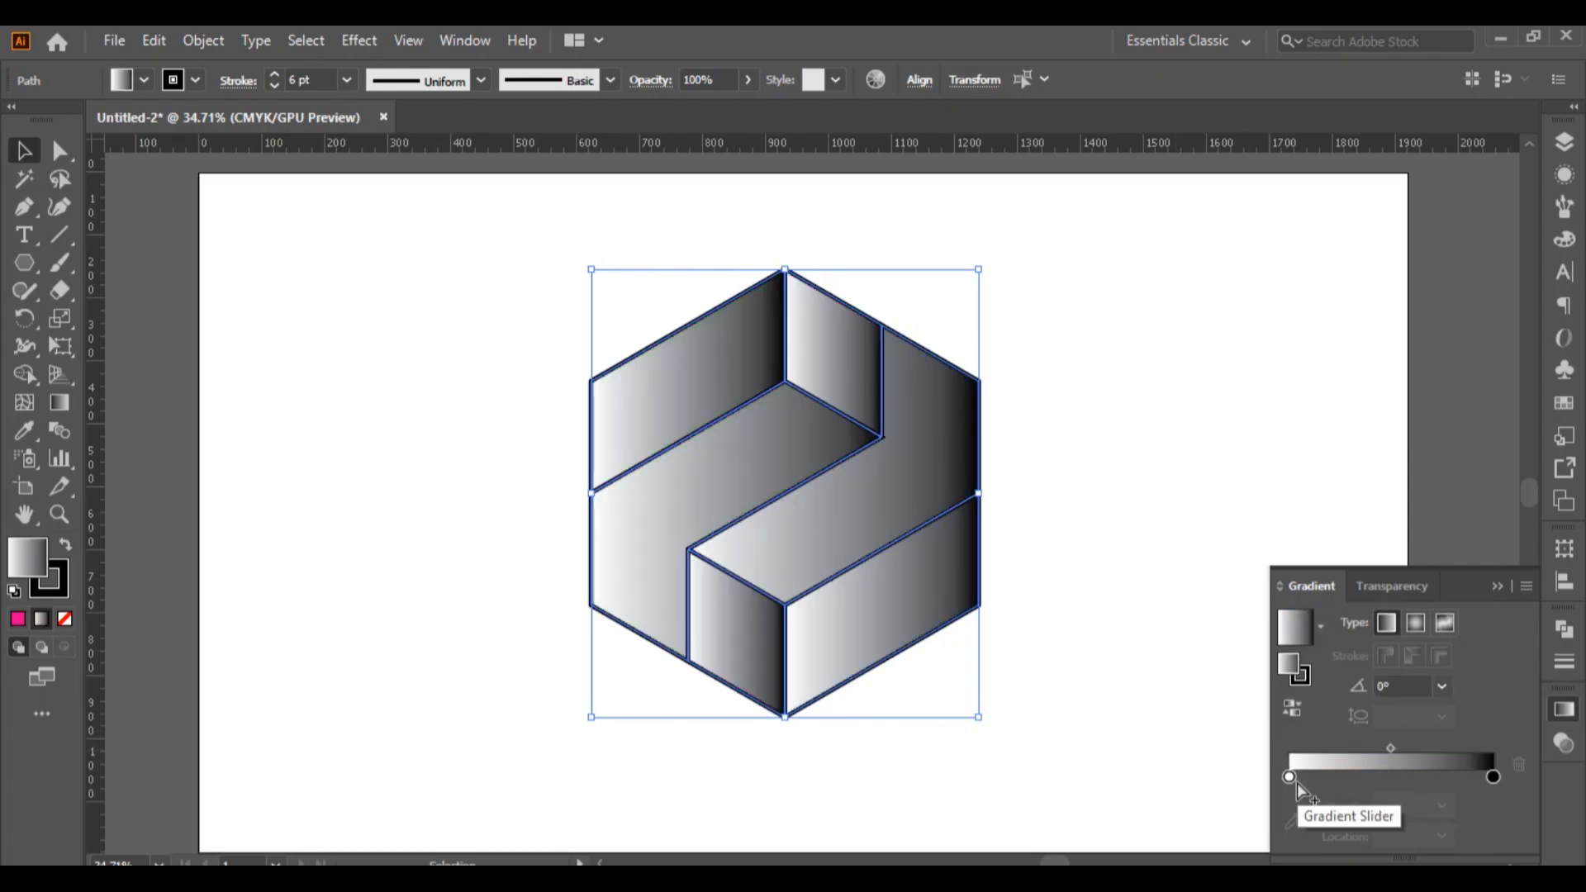
{"action": "key", "text": "ctrl+z"}
{"action": "left_click", "coordinate": [1310, 675]}
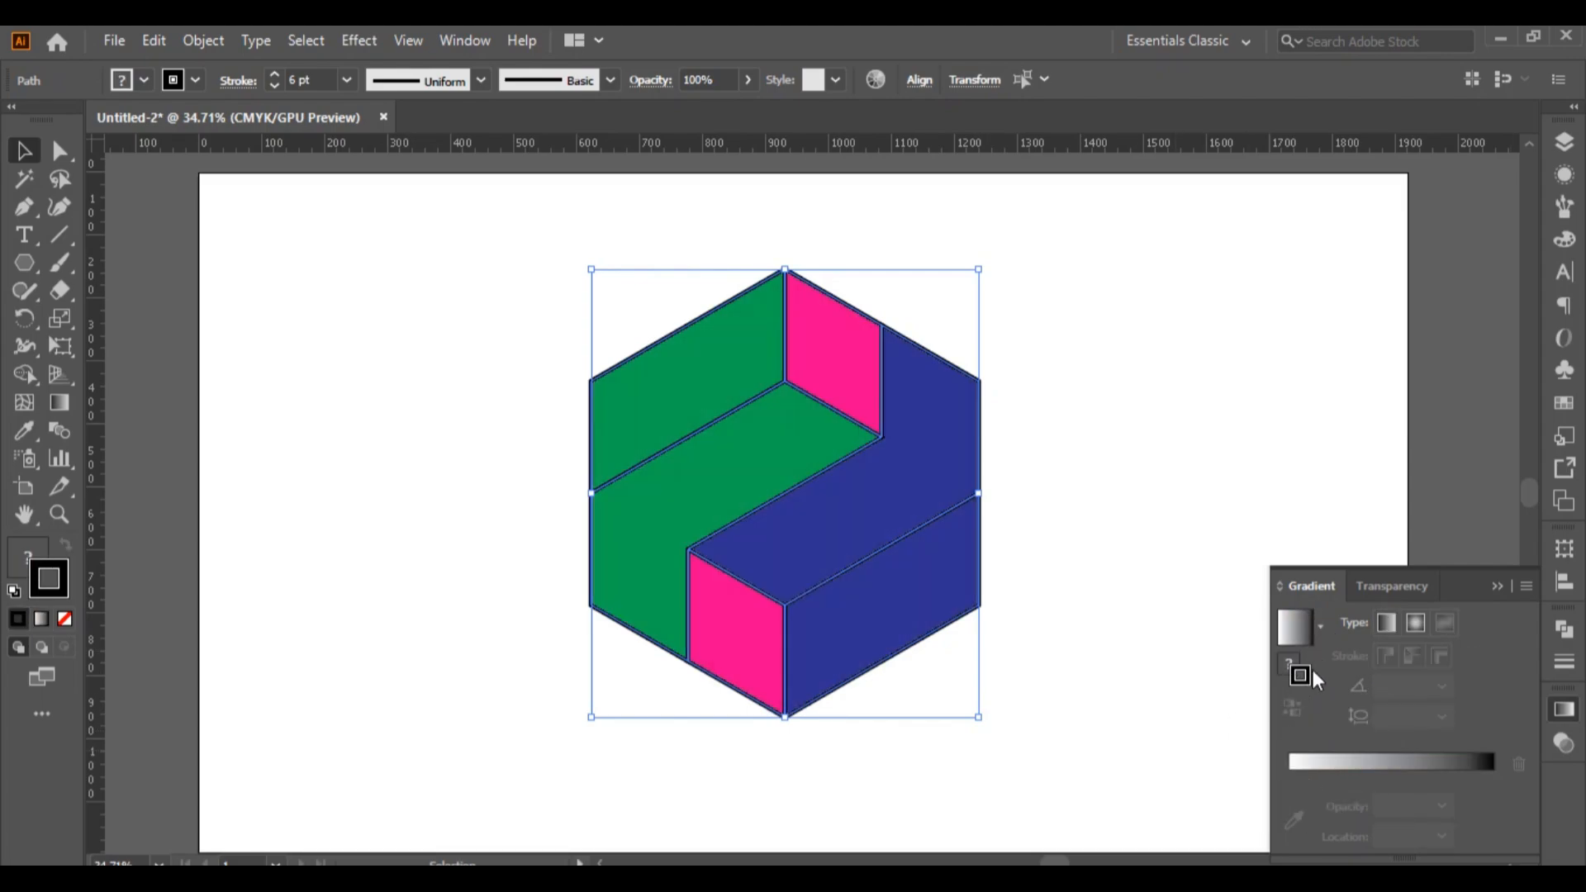
{"action": "left_click", "coordinate": [1320, 627]}
{"action": "left_click", "coordinate": [1191, 674]}
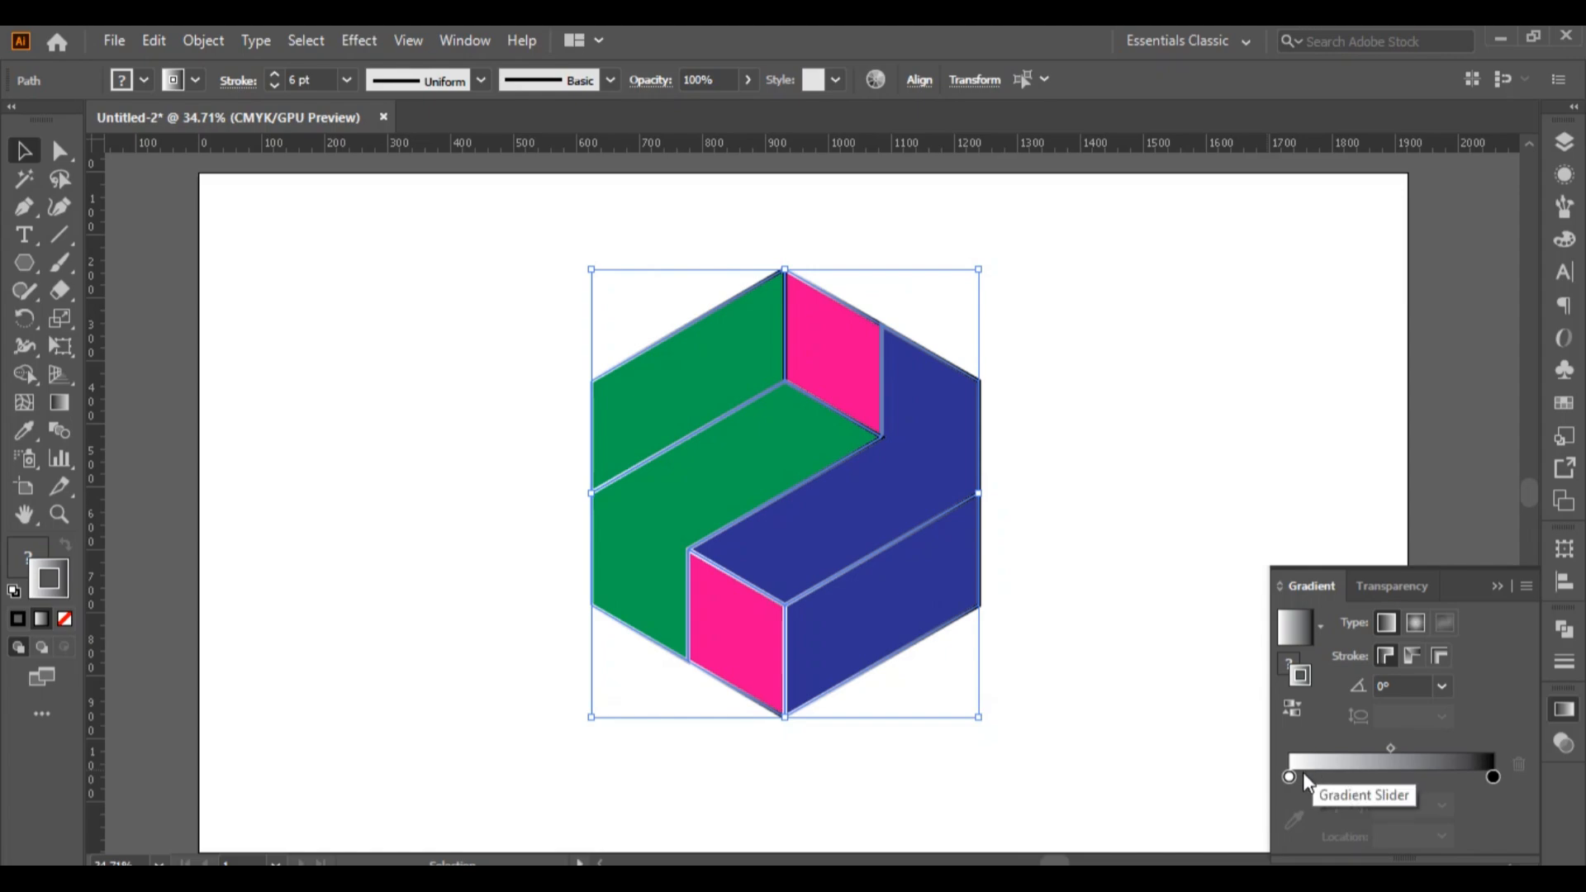
Change the stroke gradient's black end stop to the grey-brown swatch and set the stroke weight to 4 pt.
{"action": "double_click", "coordinate": [1493, 776]}
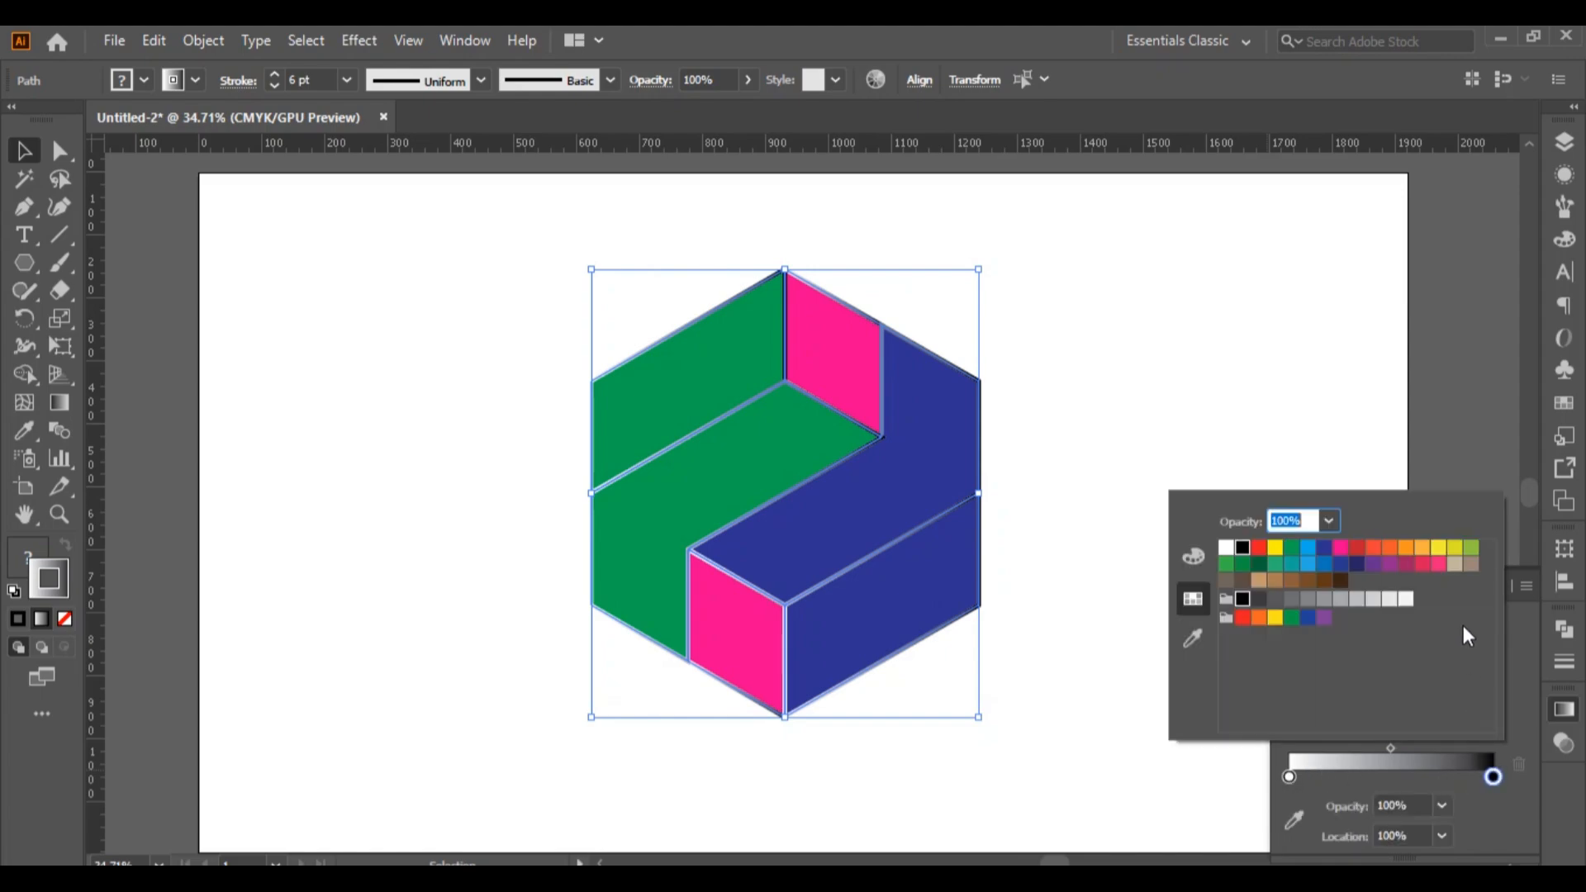
{"action": "left_click", "coordinate": [1472, 565]}
{"action": "left_click", "coordinate": [1511, 620]}
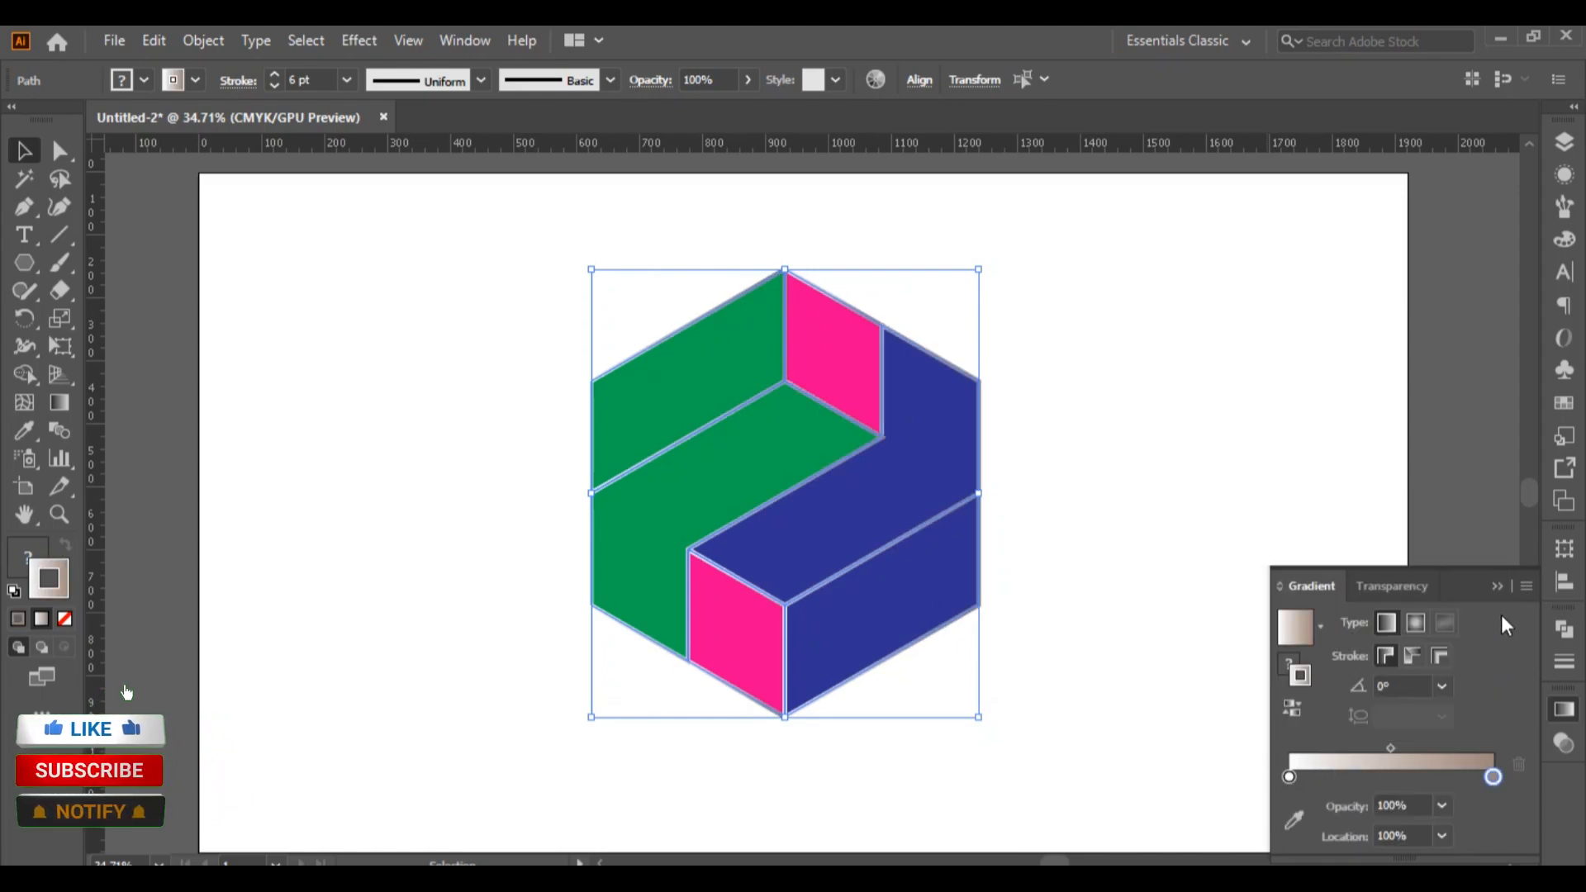
{"action": "left_click", "coordinate": [1505, 586]}
{"action": "left_click", "coordinate": [1189, 554]}
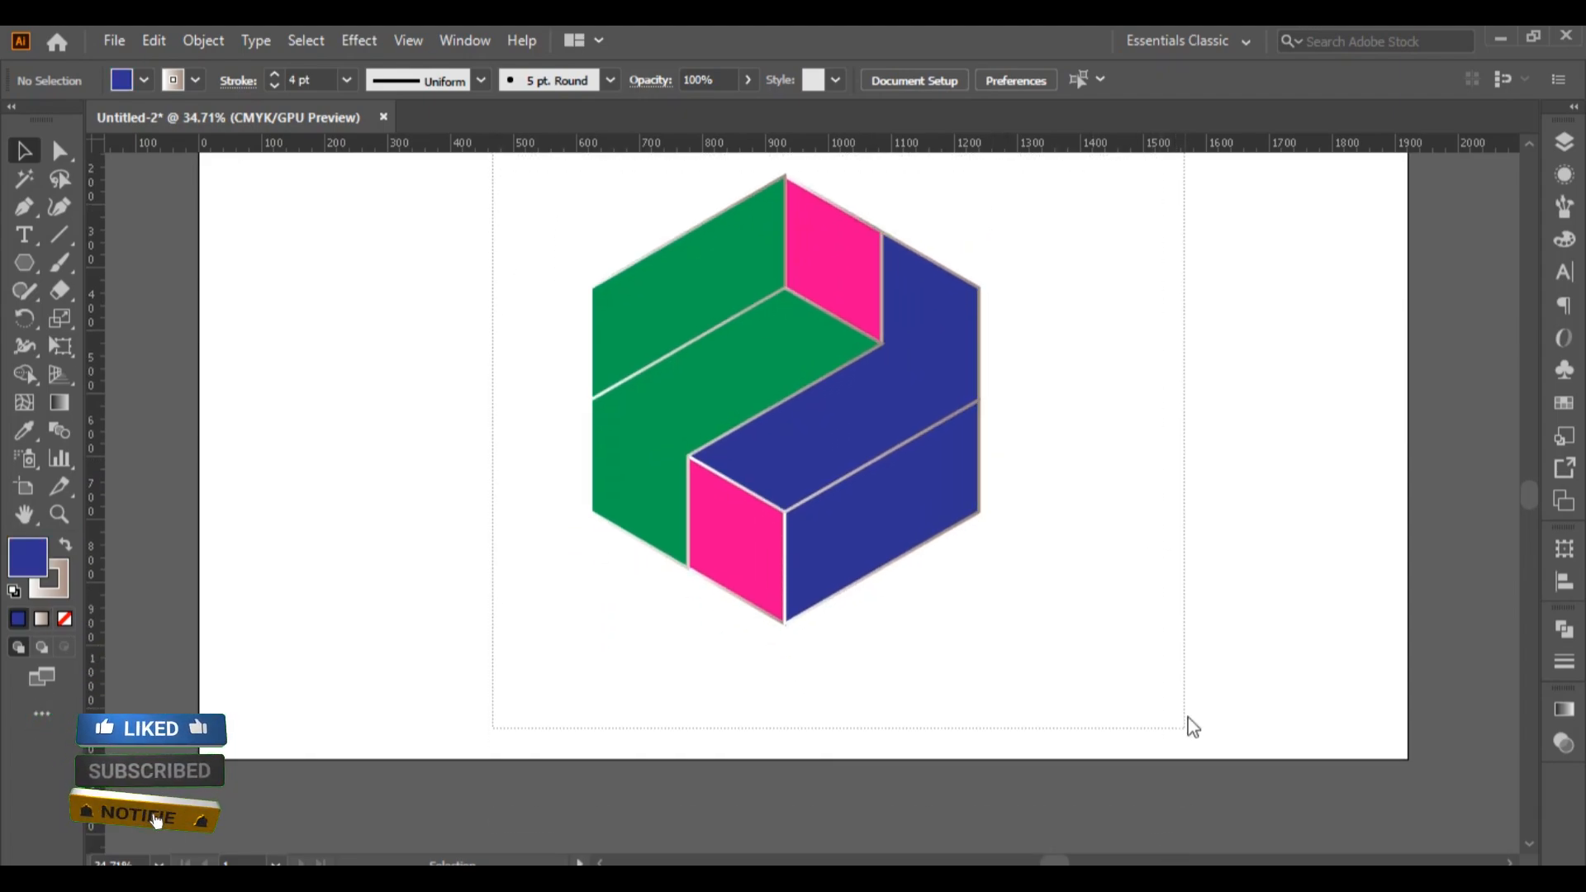
Change the white start stop of the stroke gradient to the orange-red swatch on all hexagon shapes.
{"action": "scroll", "coordinate": [1186, 722], "scroll_direction": "up", "scroll_amount": 3}
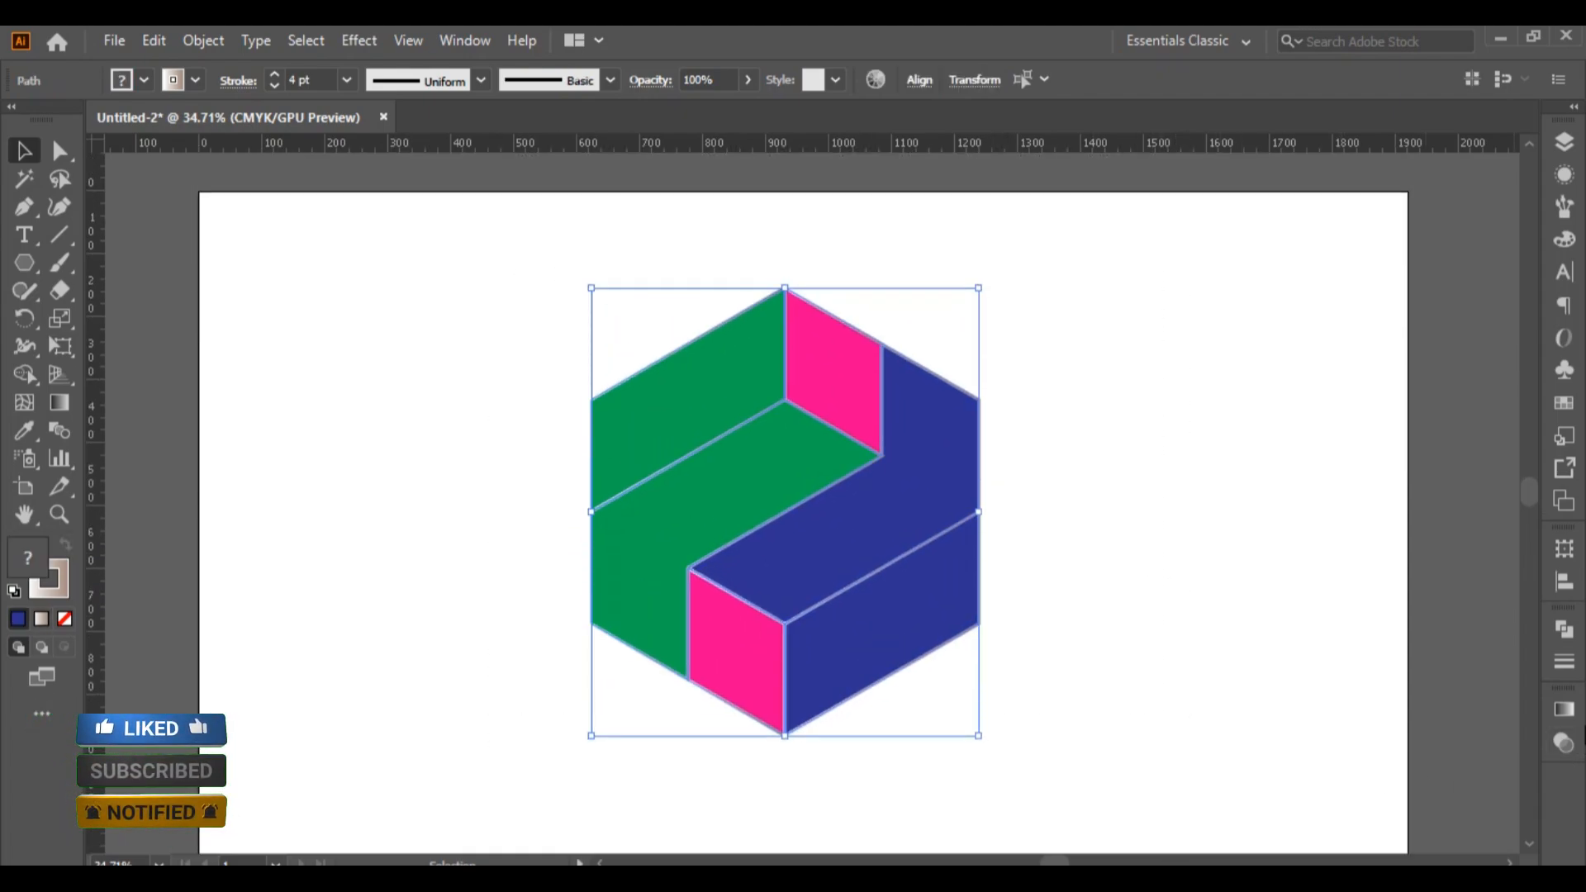
{"action": "left_click", "coordinate": [1566, 712]}
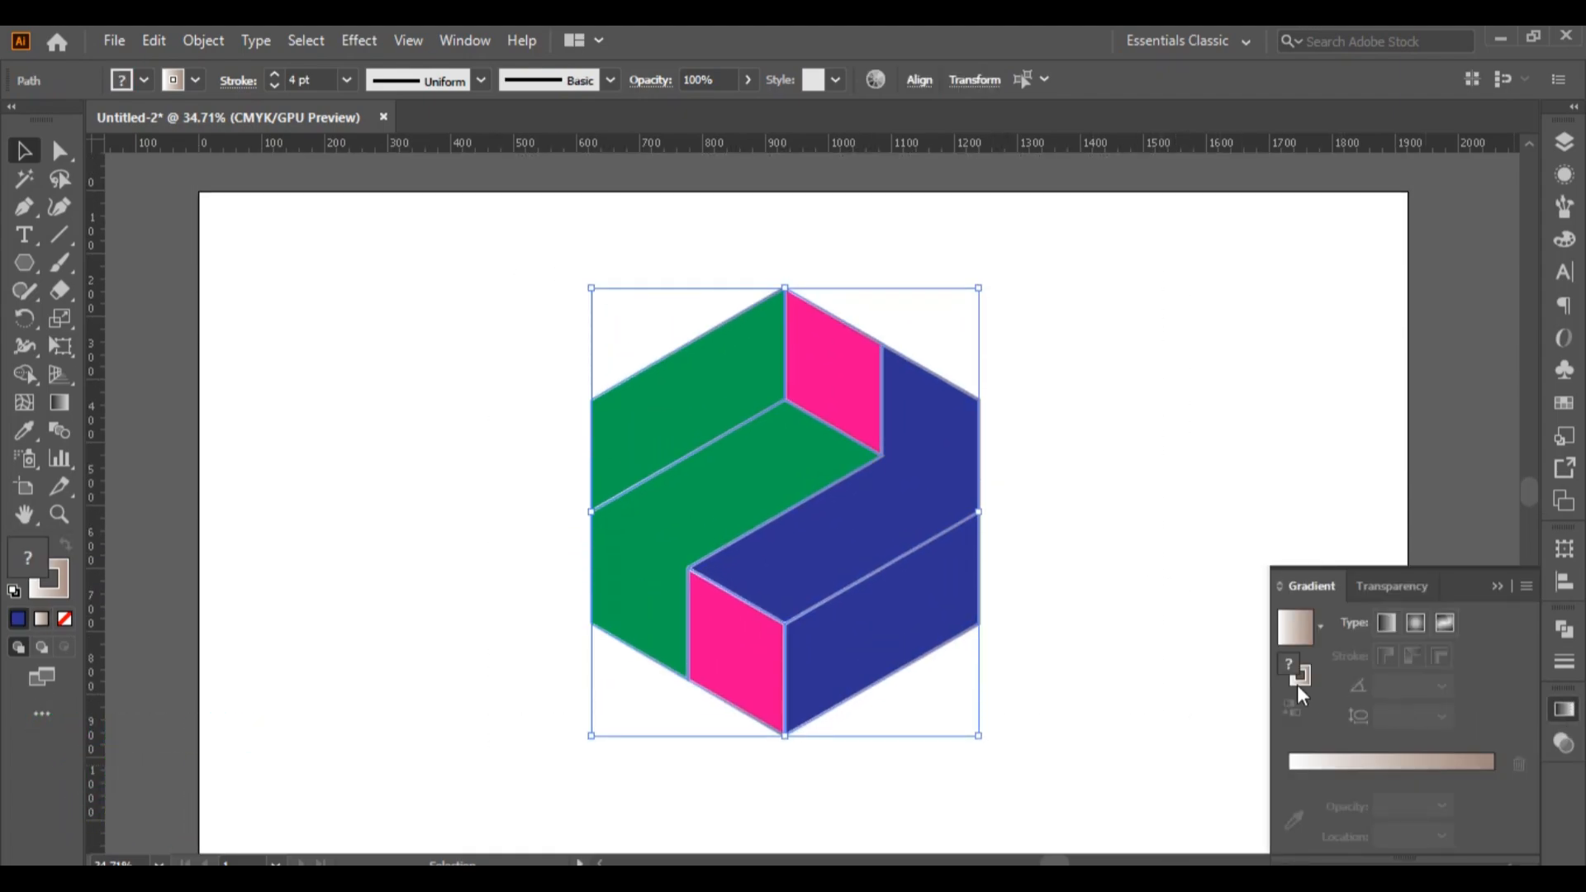
{"action": "left_click", "coordinate": [1303, 637]}
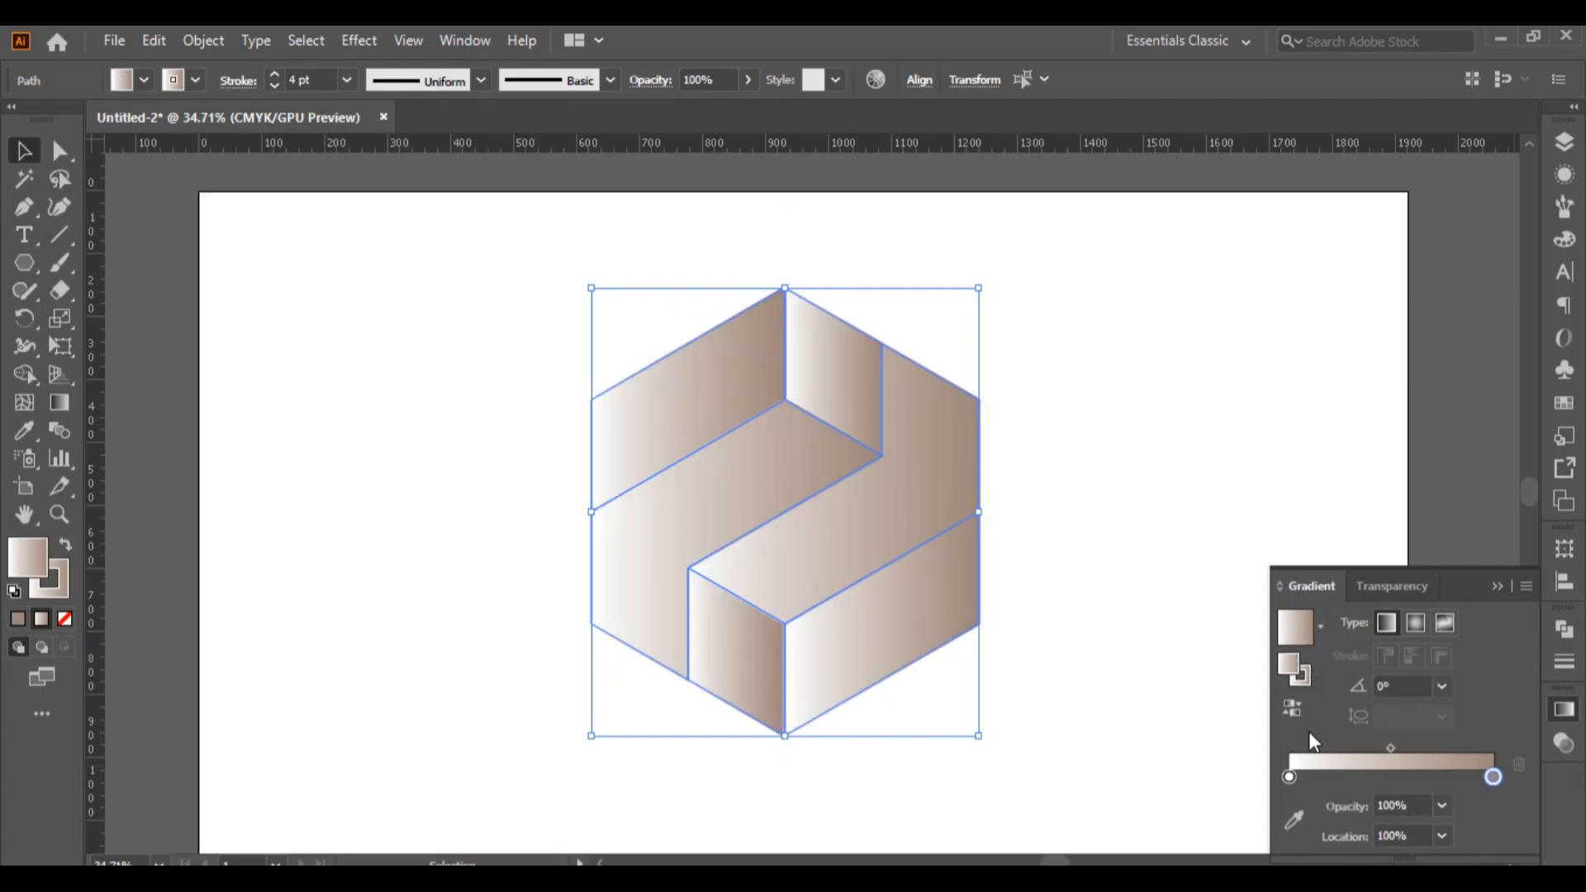
{"action": "key", "text": "ctrl+z"}
{"action": "left_click", "coordinate": [1307, 671]}
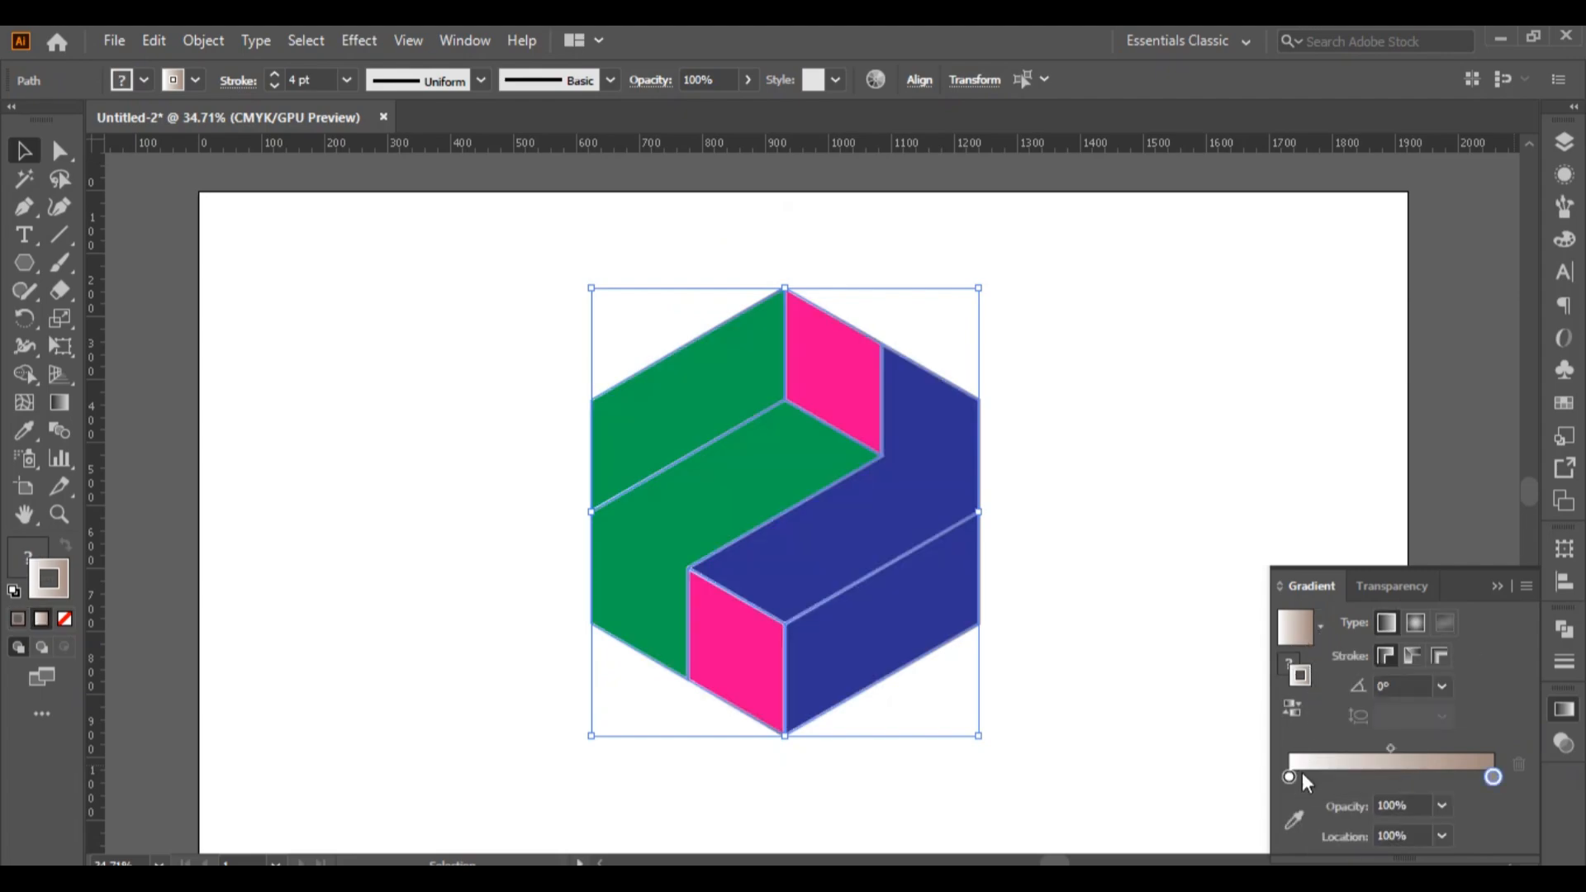
{"action": "double_click", "coordinate": [1289, 777]}
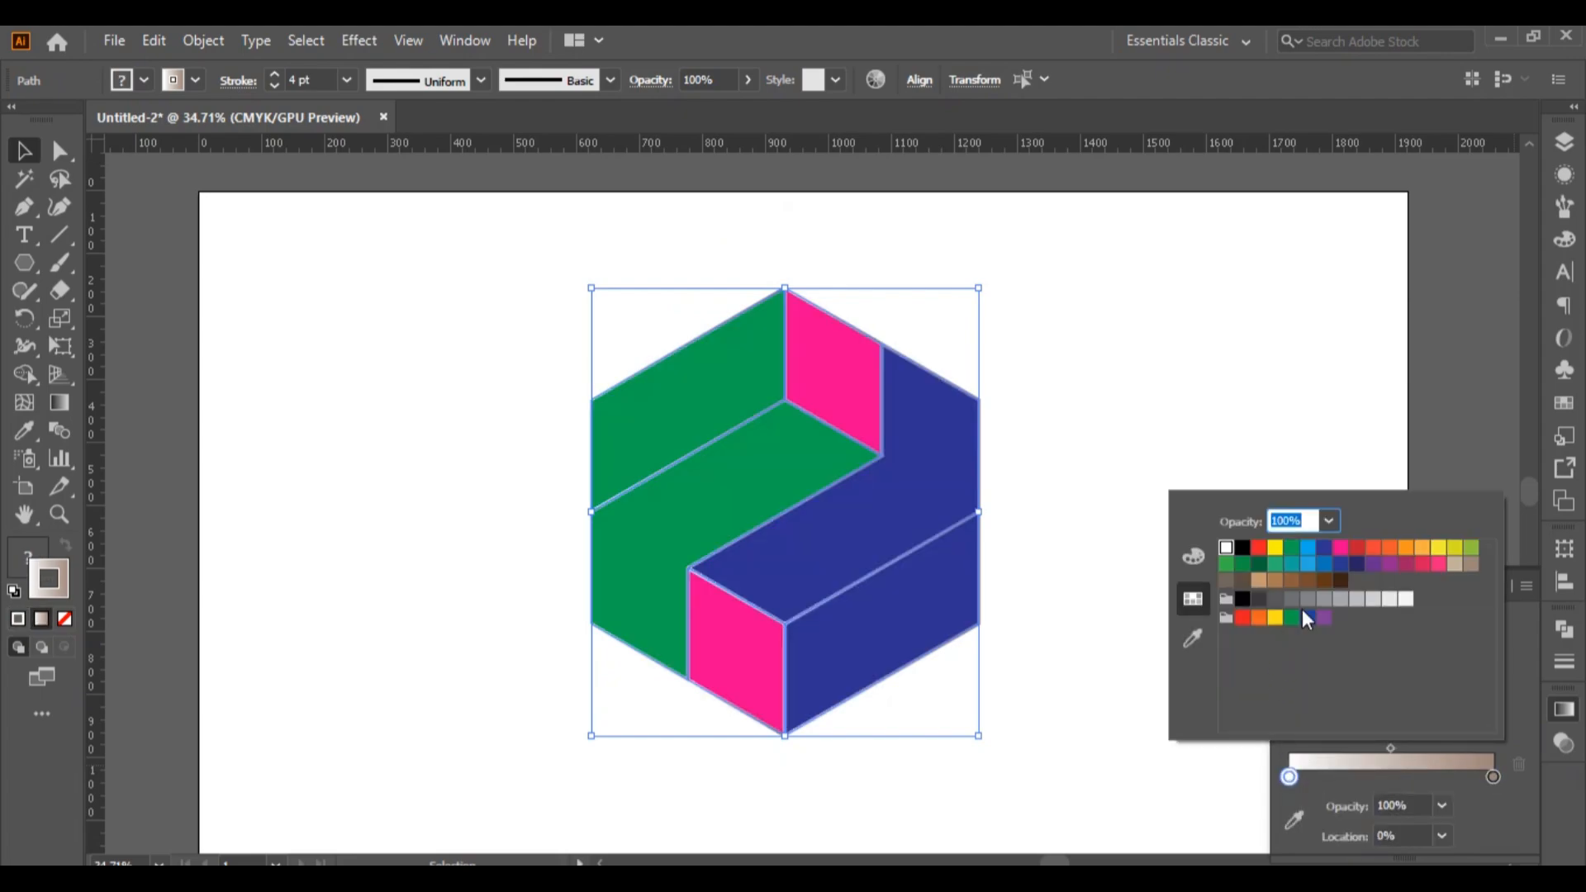
{"action": "left_click", "coordinate": [1373, 548]}
{"action": "left_click", "coordinate": [1538, 621]}
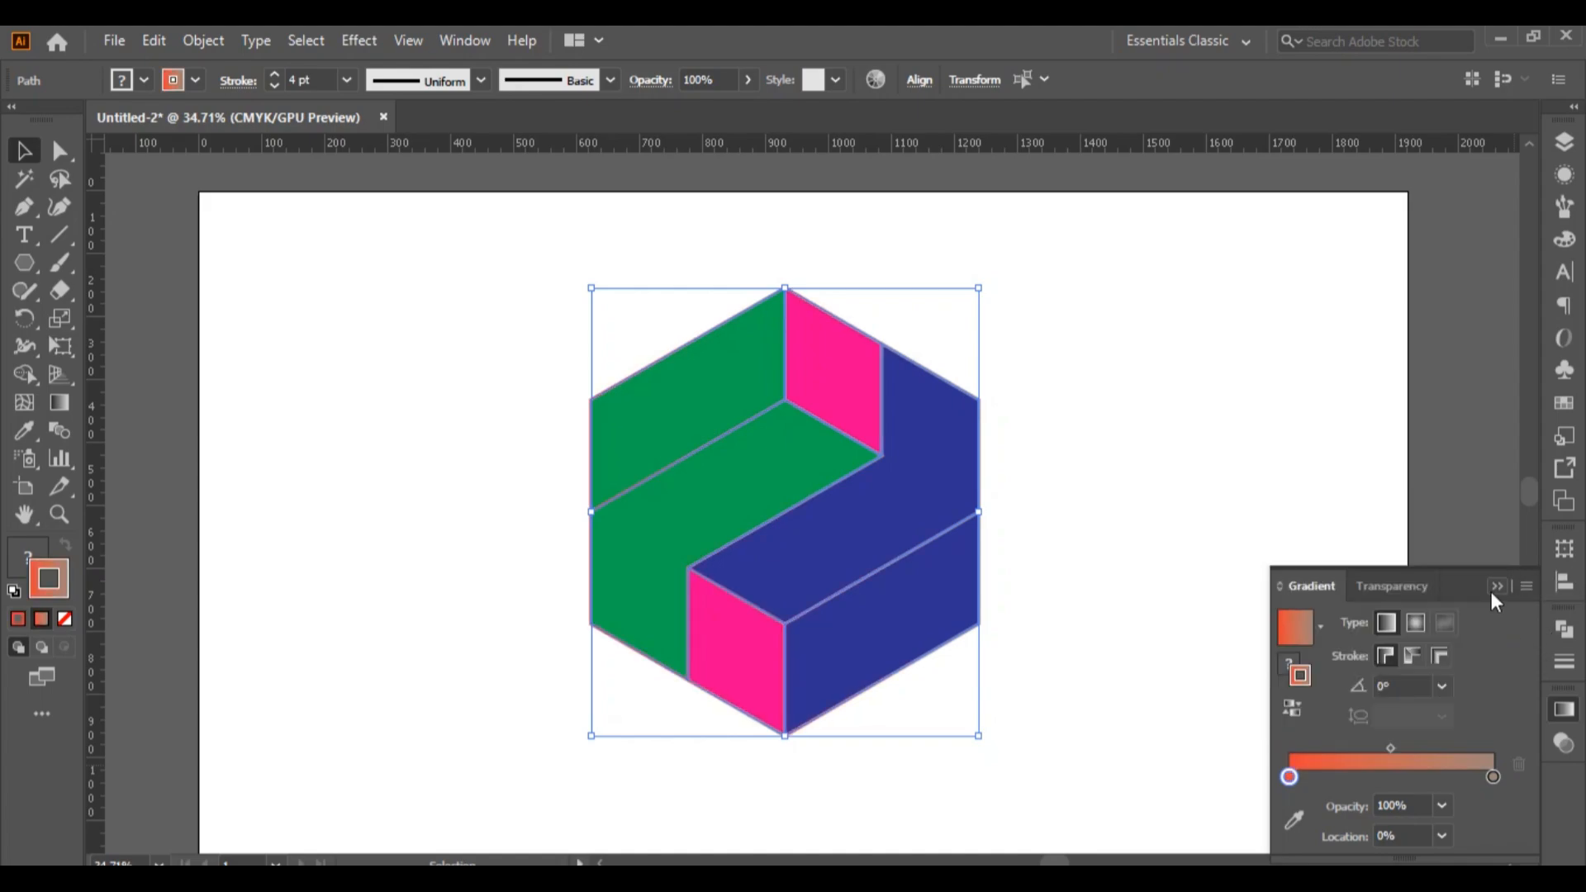
{"action": "left_click", "coordinate": [1497, 590]}
{"action": "left_click", "coordinate": [1216, 514]}
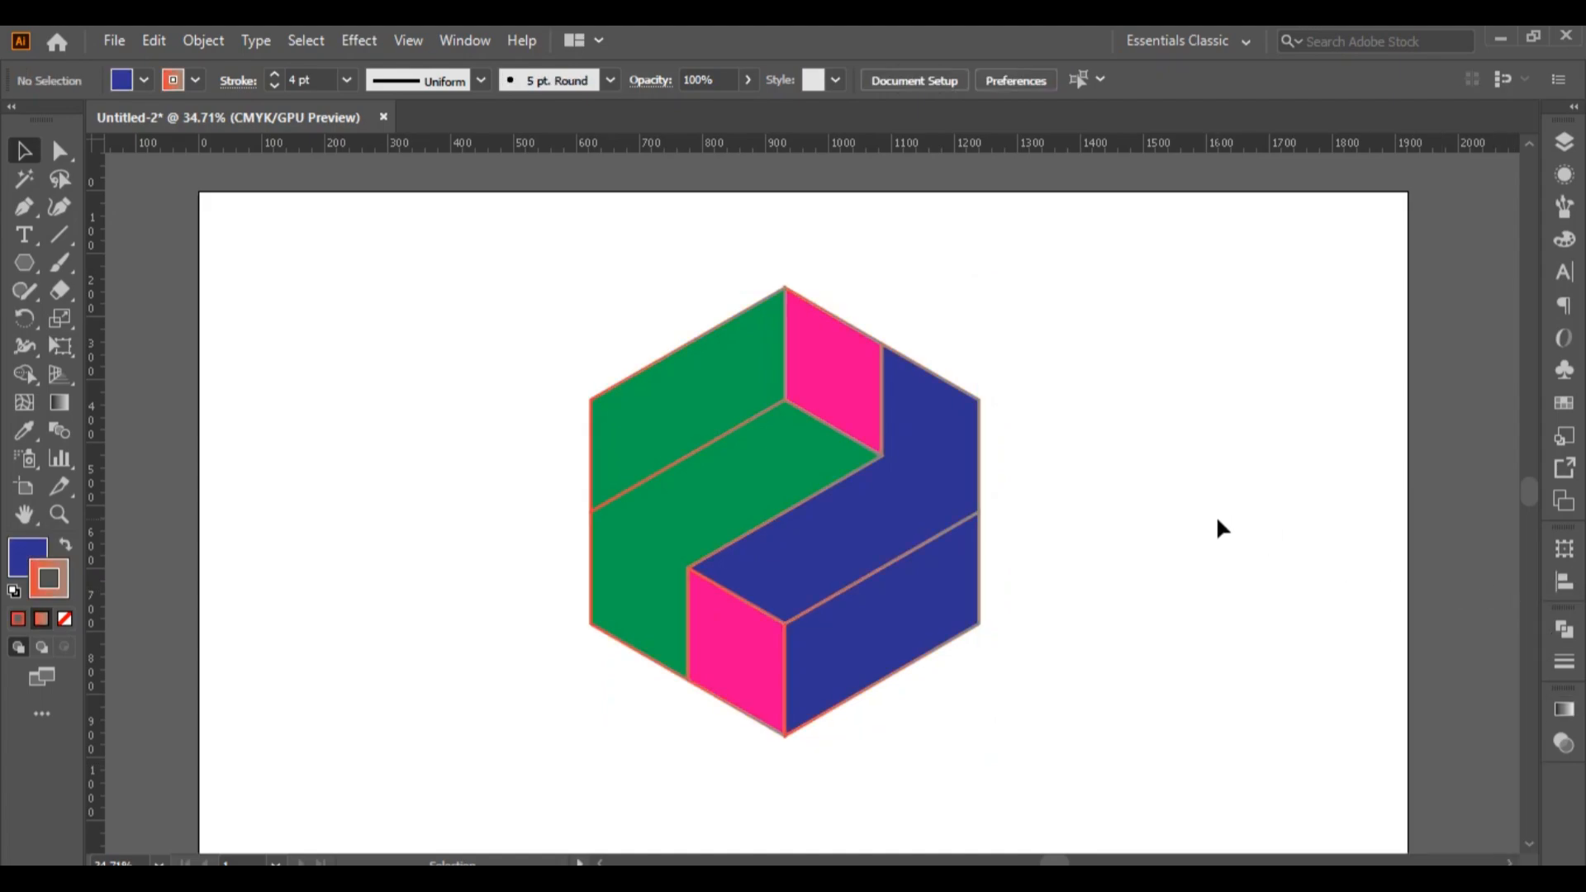
Set the stroke weight of all hexagon shapes to 2 pt.
{"action": "left_click_drag", "start_coordinate": [477, 278], "coordinate": [1003, 787]}
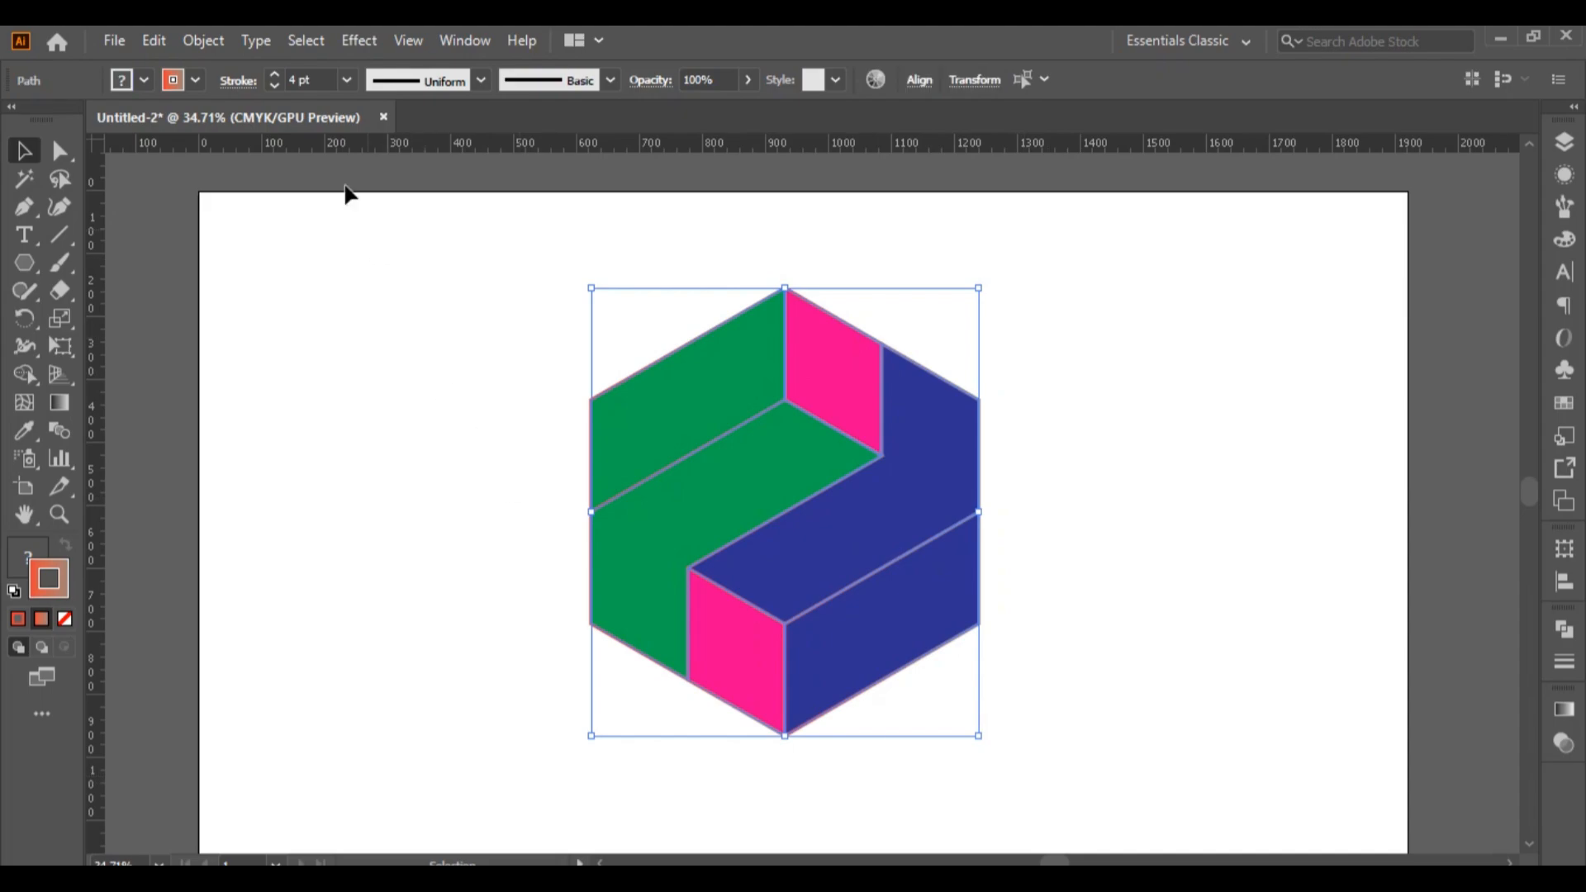
{"action": "left_click", "coordinate": [275, 85]}
{"action": "left_click", "coordinate": [276, 85]}
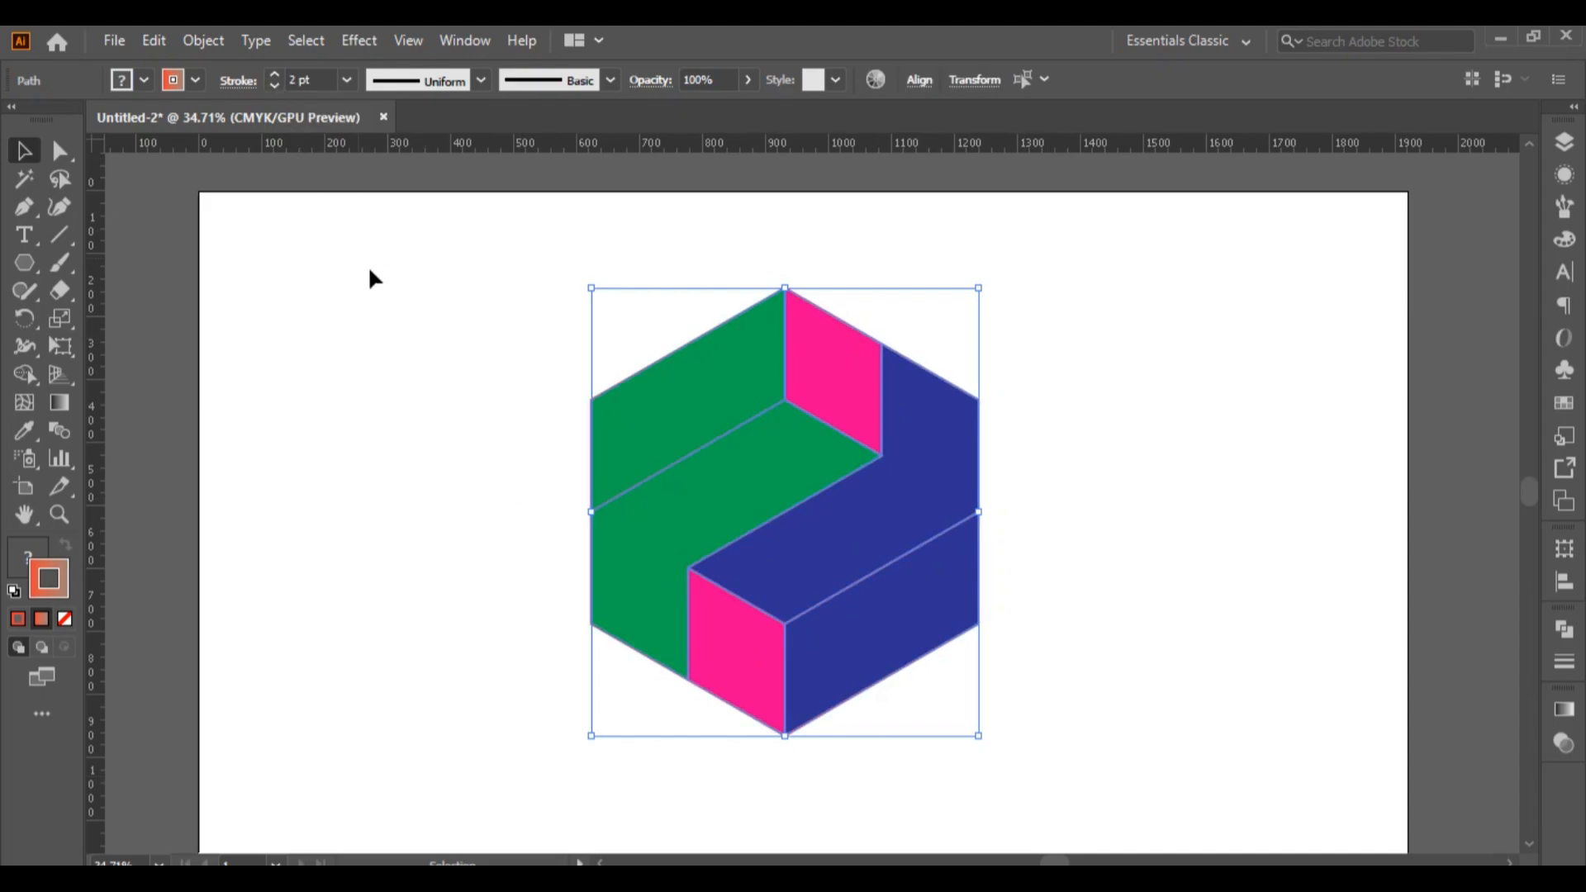
{"action": "left_click", "coordinate": [1021, 501]}
{"action": "scroll", "coordinate": [1154, 471], "scroll_direction": "down", "scroll_amount": 1}
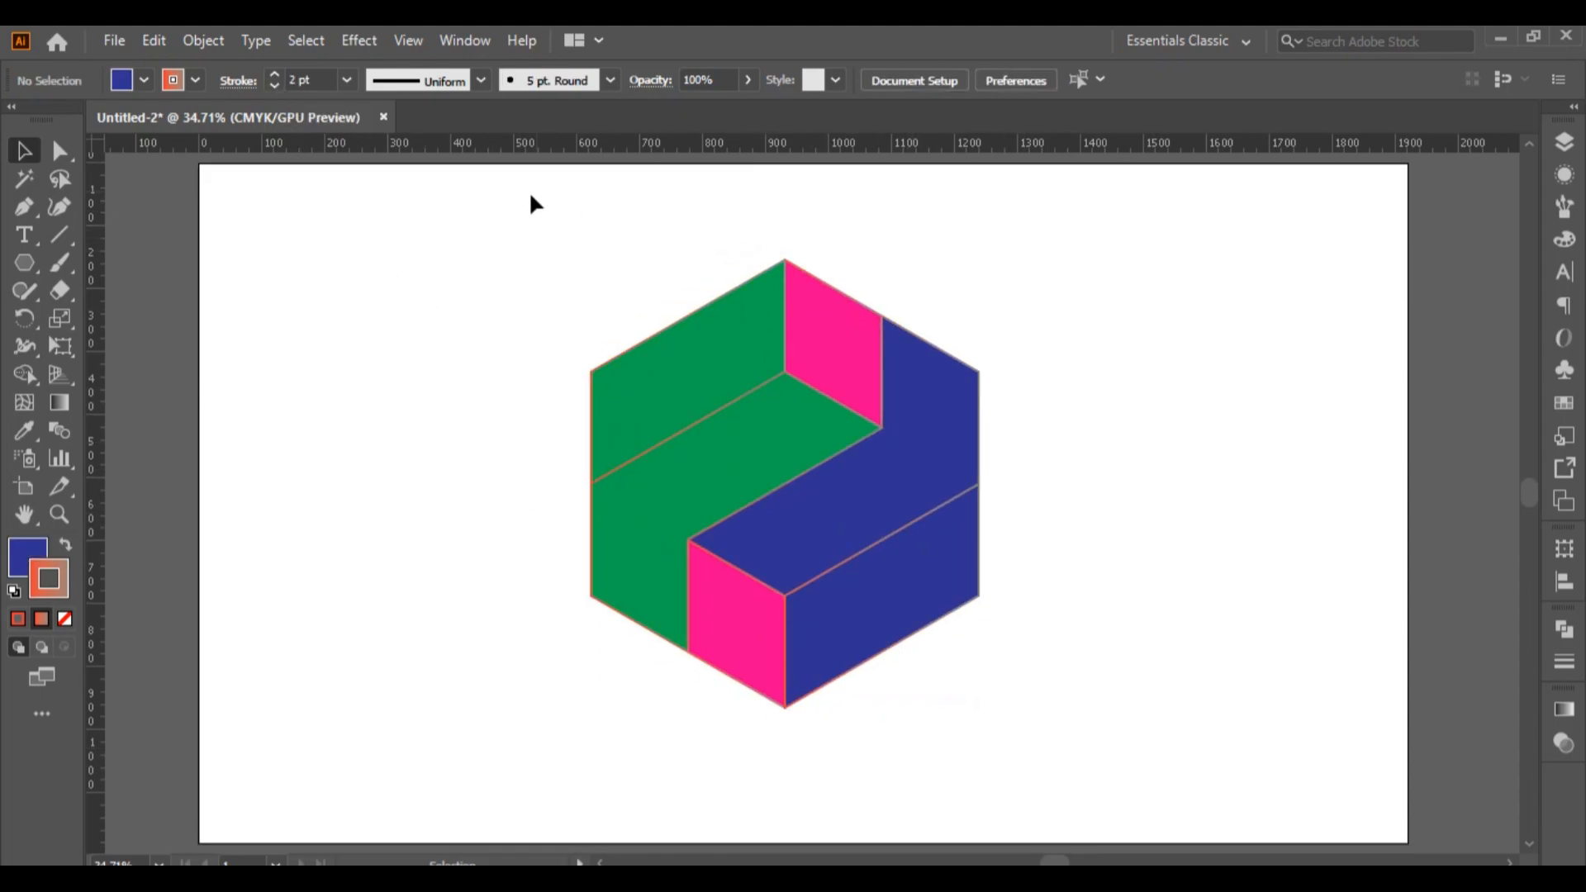
Group all the hexagon shapes, then scale the group down proportionally and move it to the upper middle of the artboard.
{"action": "left_click_drag", "start_coordinate": [500, 240], "coordinate": [1107, 767]}
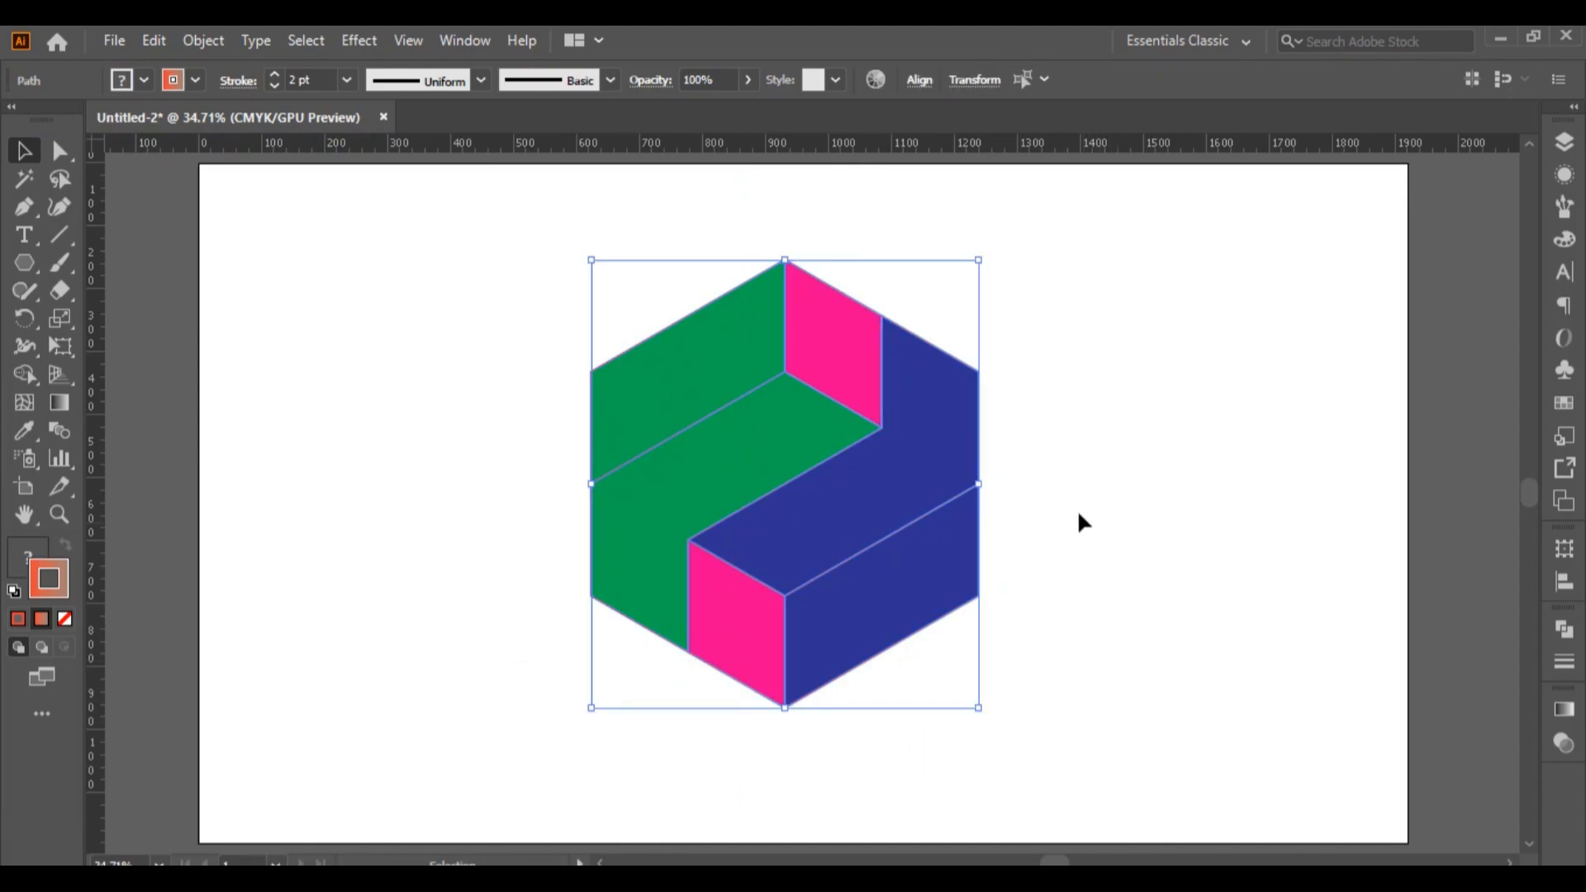
{"action": "right_click", "coordinate": [851, 383]}
{"action": "left_click", "coordinate": [917, 526]}
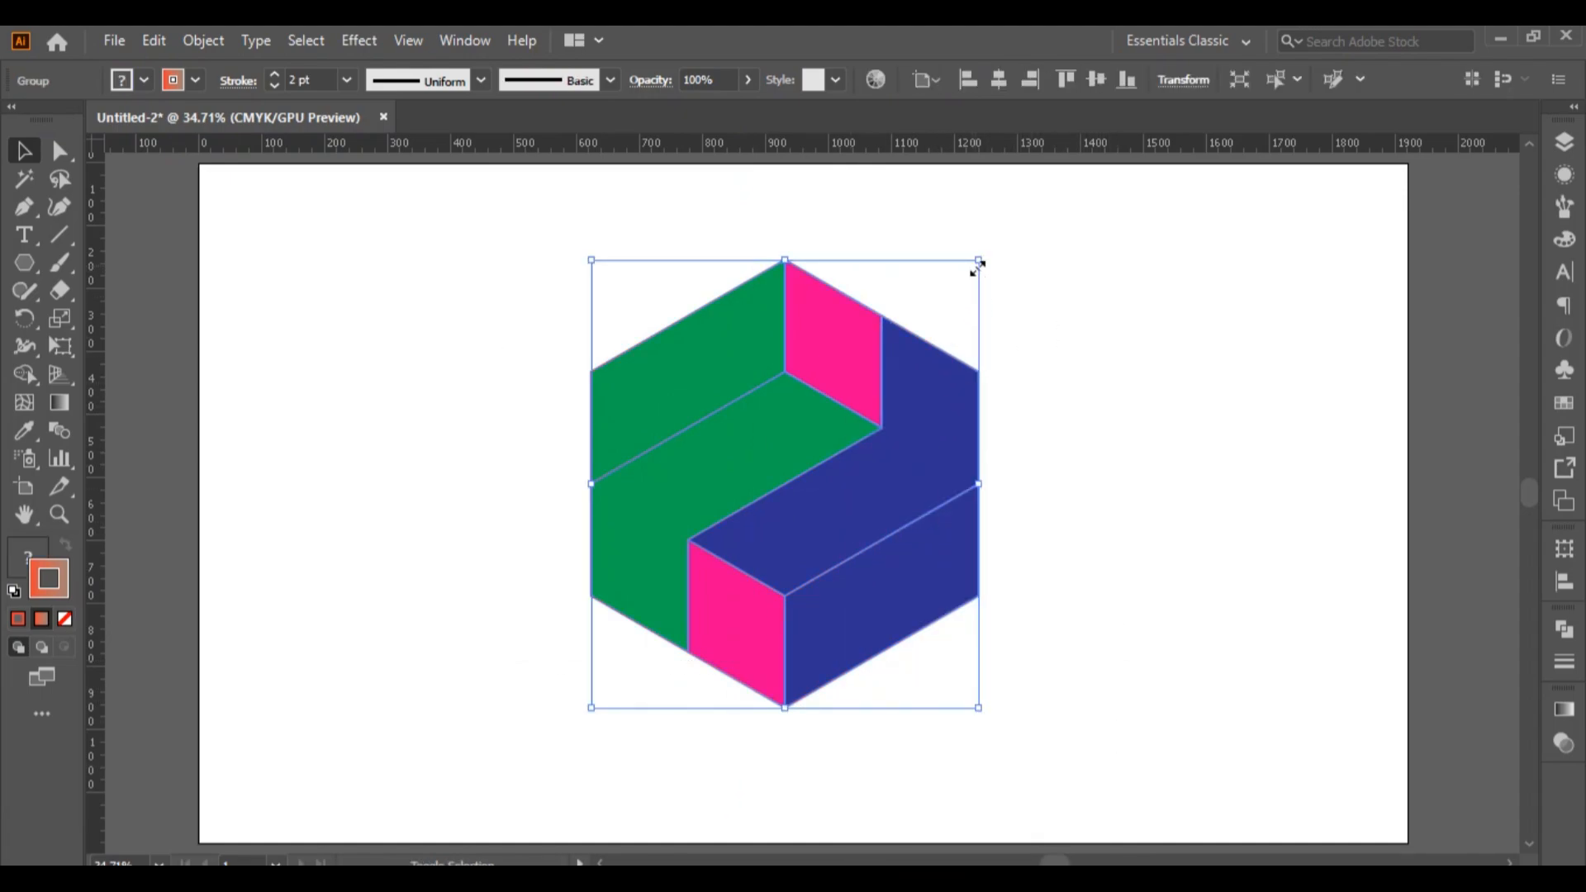
{"action": "left_click_drag", "start_coordinate": [978, 263], "coordinate": [925, 320]}
{"action": "left_click_drag", "start_coordinate": [835, 425], "coordinate": [854, 326]}
Create a copy of the hexagon group reflected across the vertical axis and place it directly below the original with a small gap.
{"action": "right_click", "coordinate": [851, 324]}
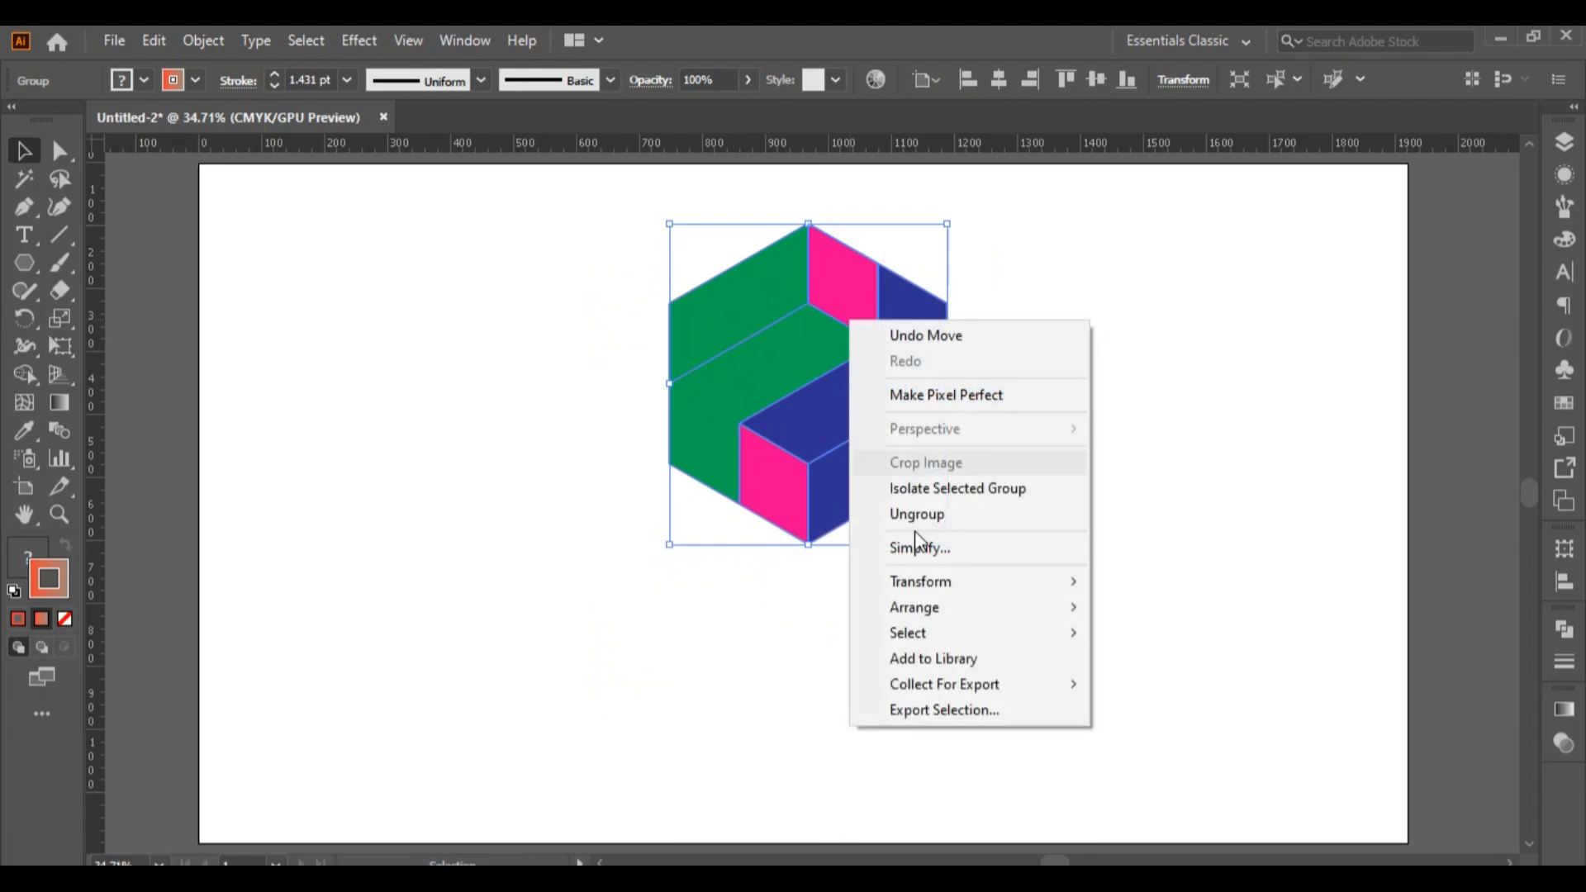
{"action": "mouse_move", "coordinate": [941, 588]}
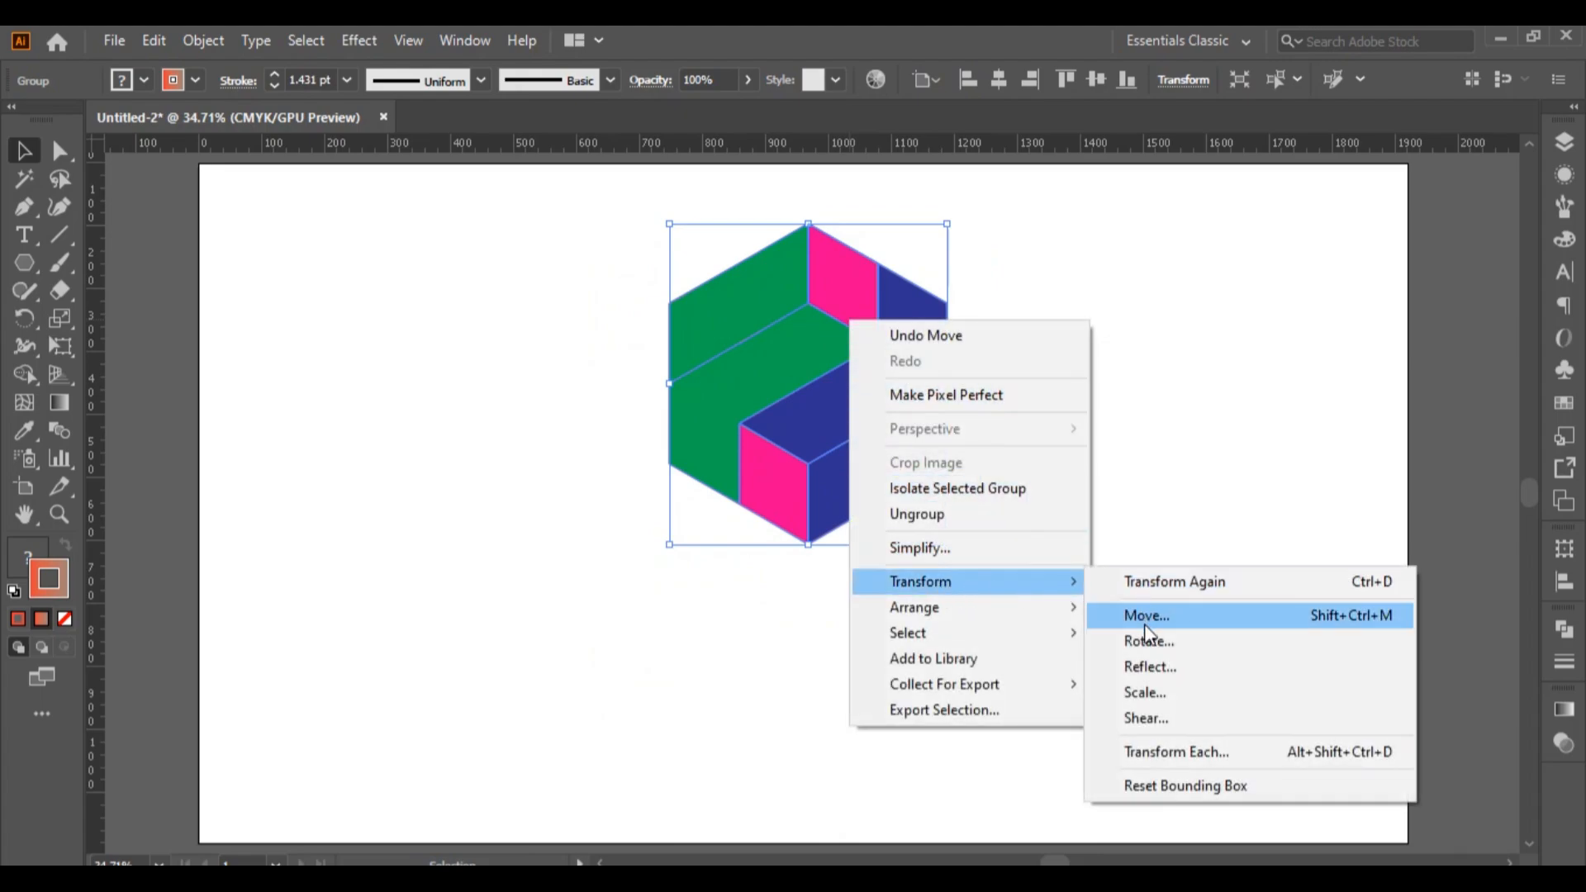
{"action": "left_click", "coordinate": [1173, 667]}
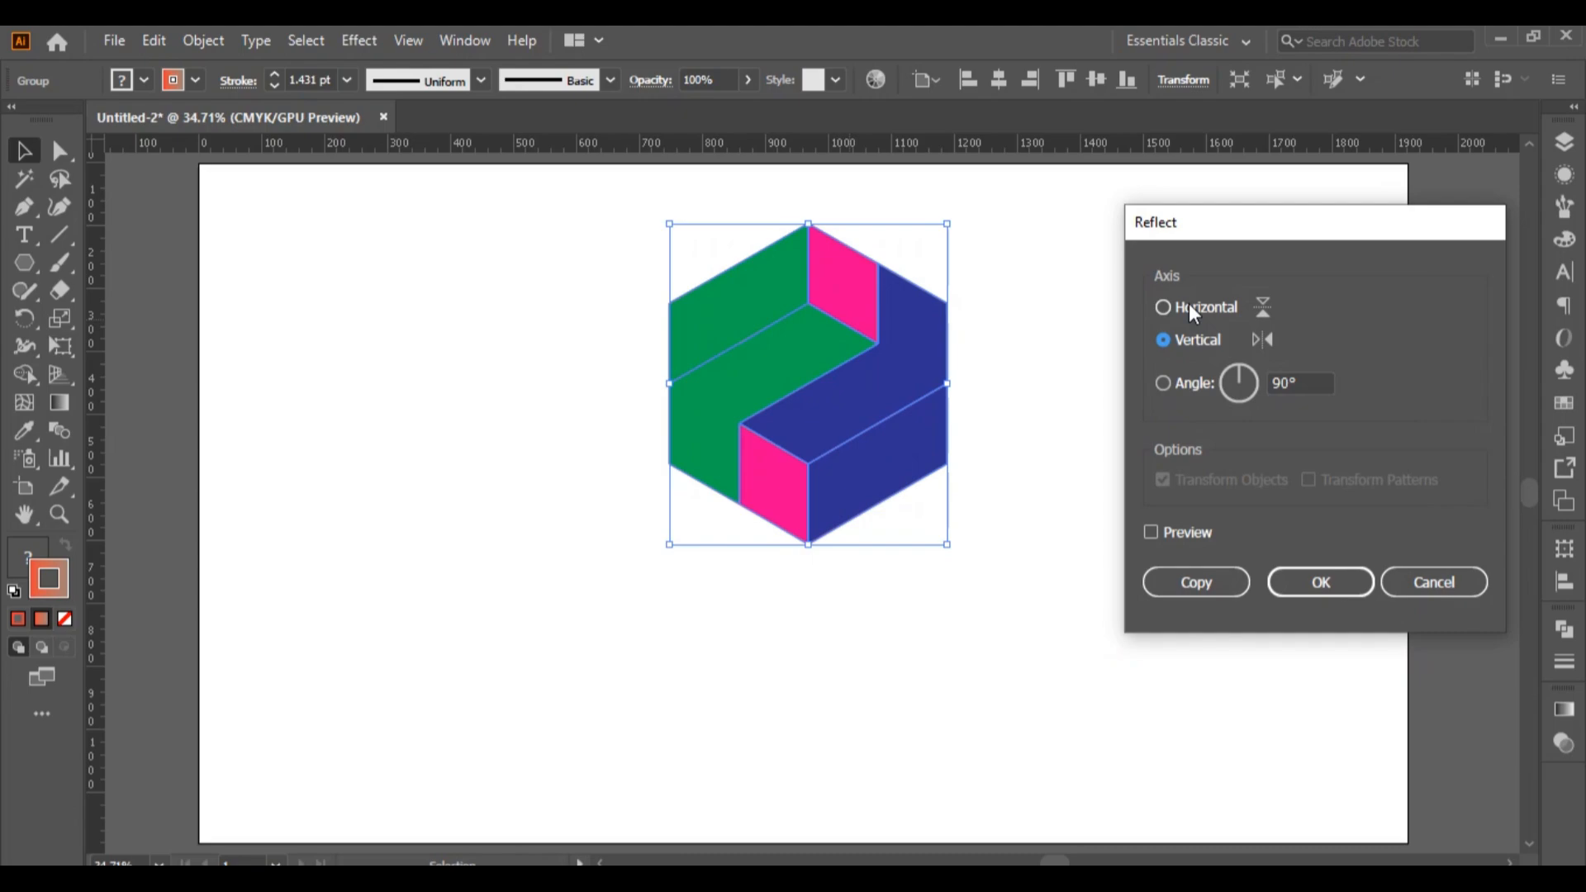
{"action": "left_click", "coordinate": [1196, 583]}
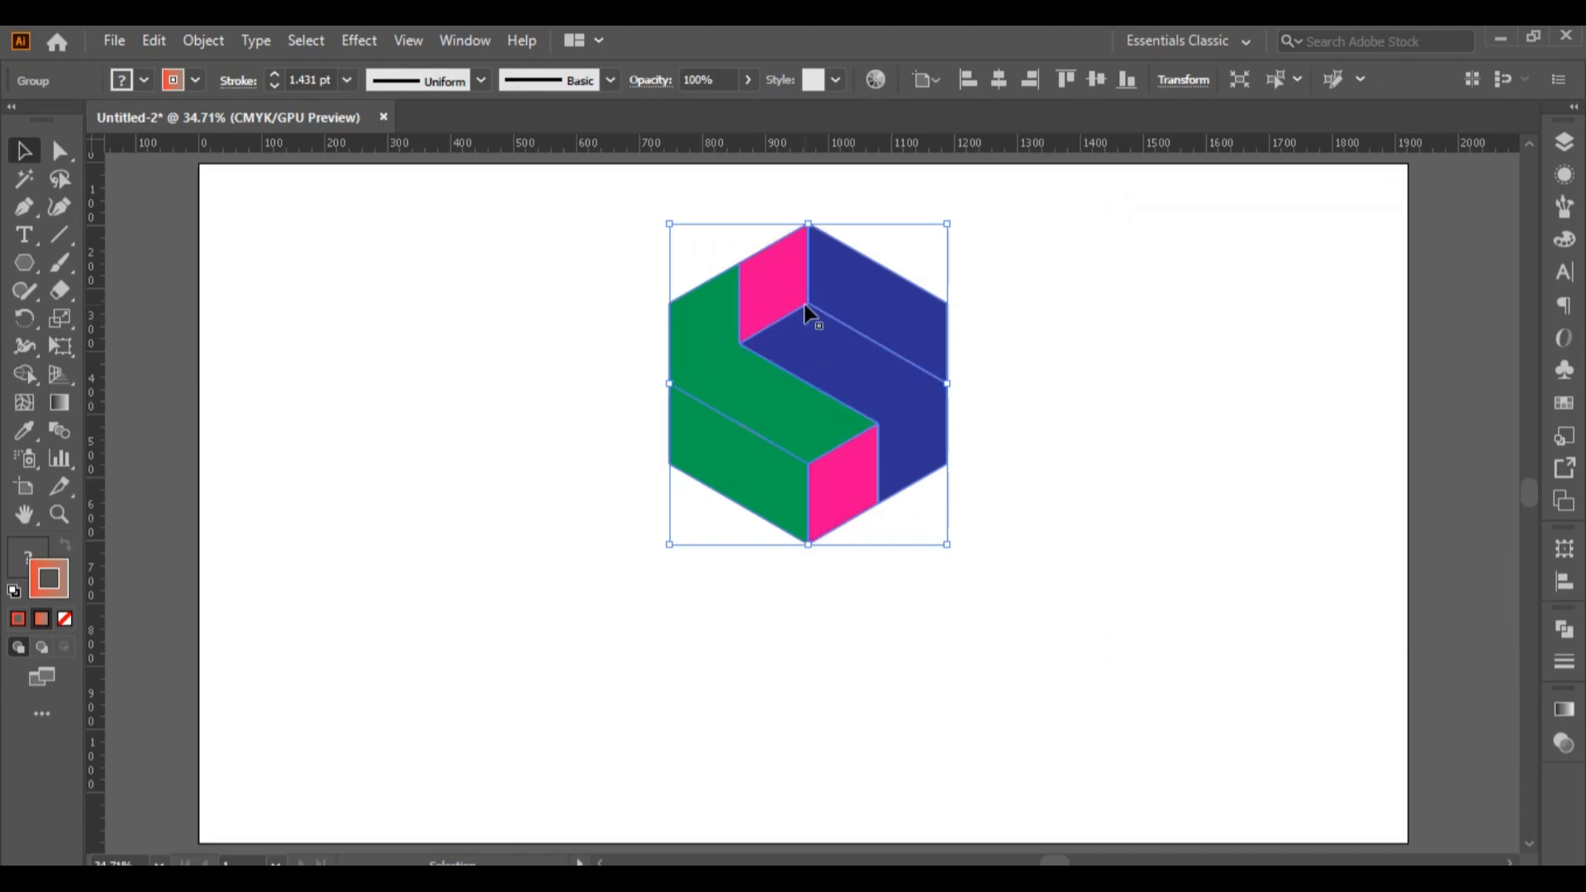
{"action": "left_click_drag", "start_coordinate": [805, 301], "coordinate": [814, 641]}
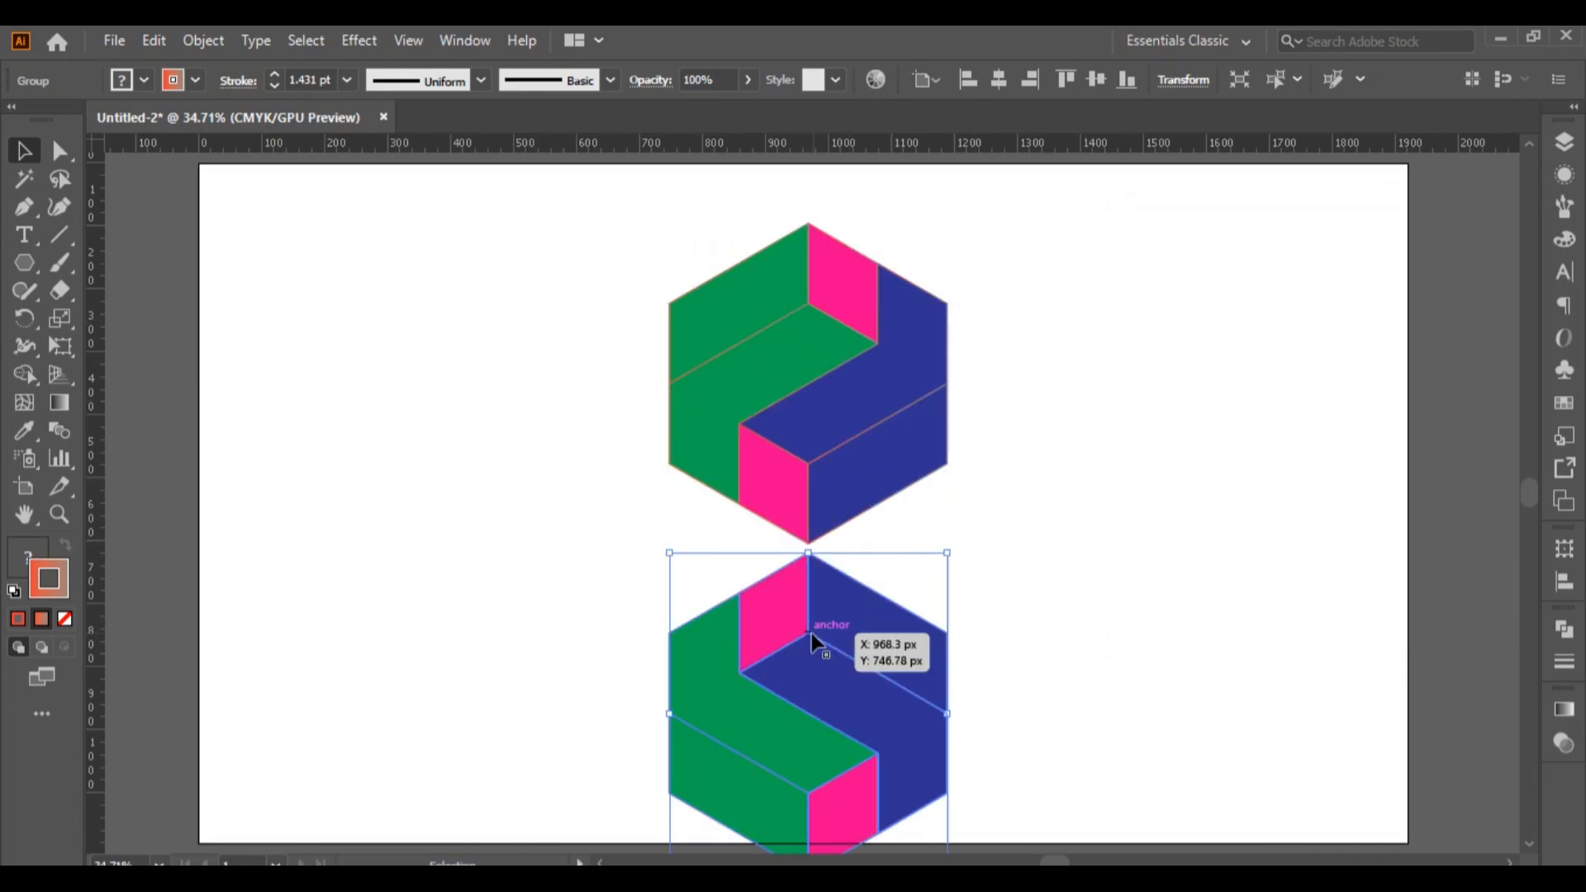
{"action": "left_click", "coordinate": [1065, 564]}
{"action": "scroll", "coordinate": [1070, 545], "scroll_direction": "down", "scroll_amount": 3}
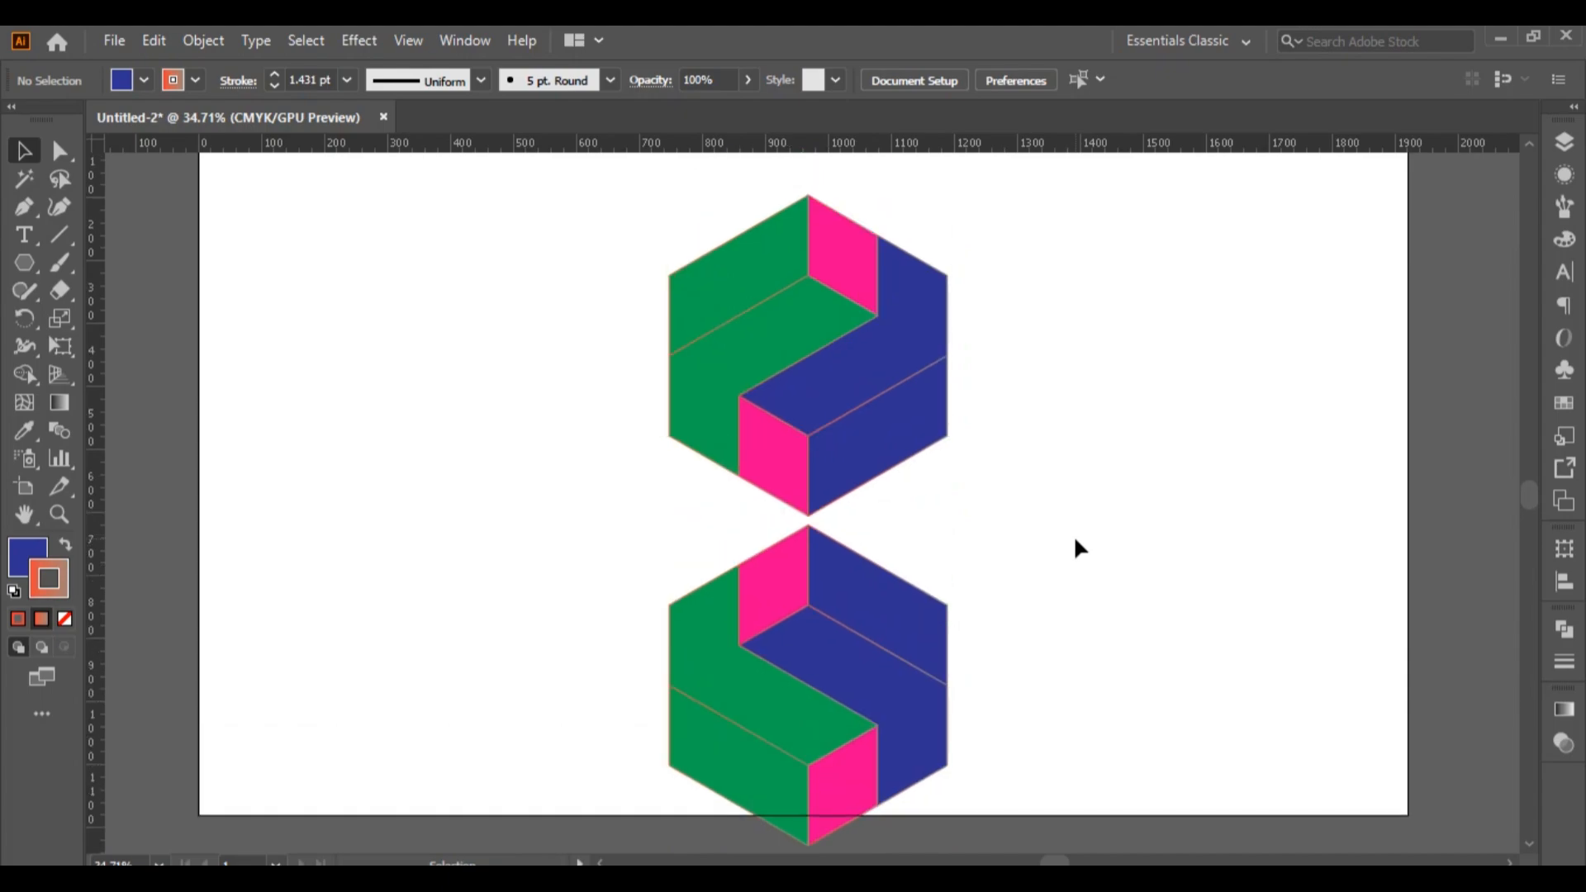
Scale both hexagon groups down together slightly and move them up so that they fit within the artboard's height.
{"action": "scroll", "coordinate": [1062, 808], "scroll_direction": "up", "scroll_amount": 3}
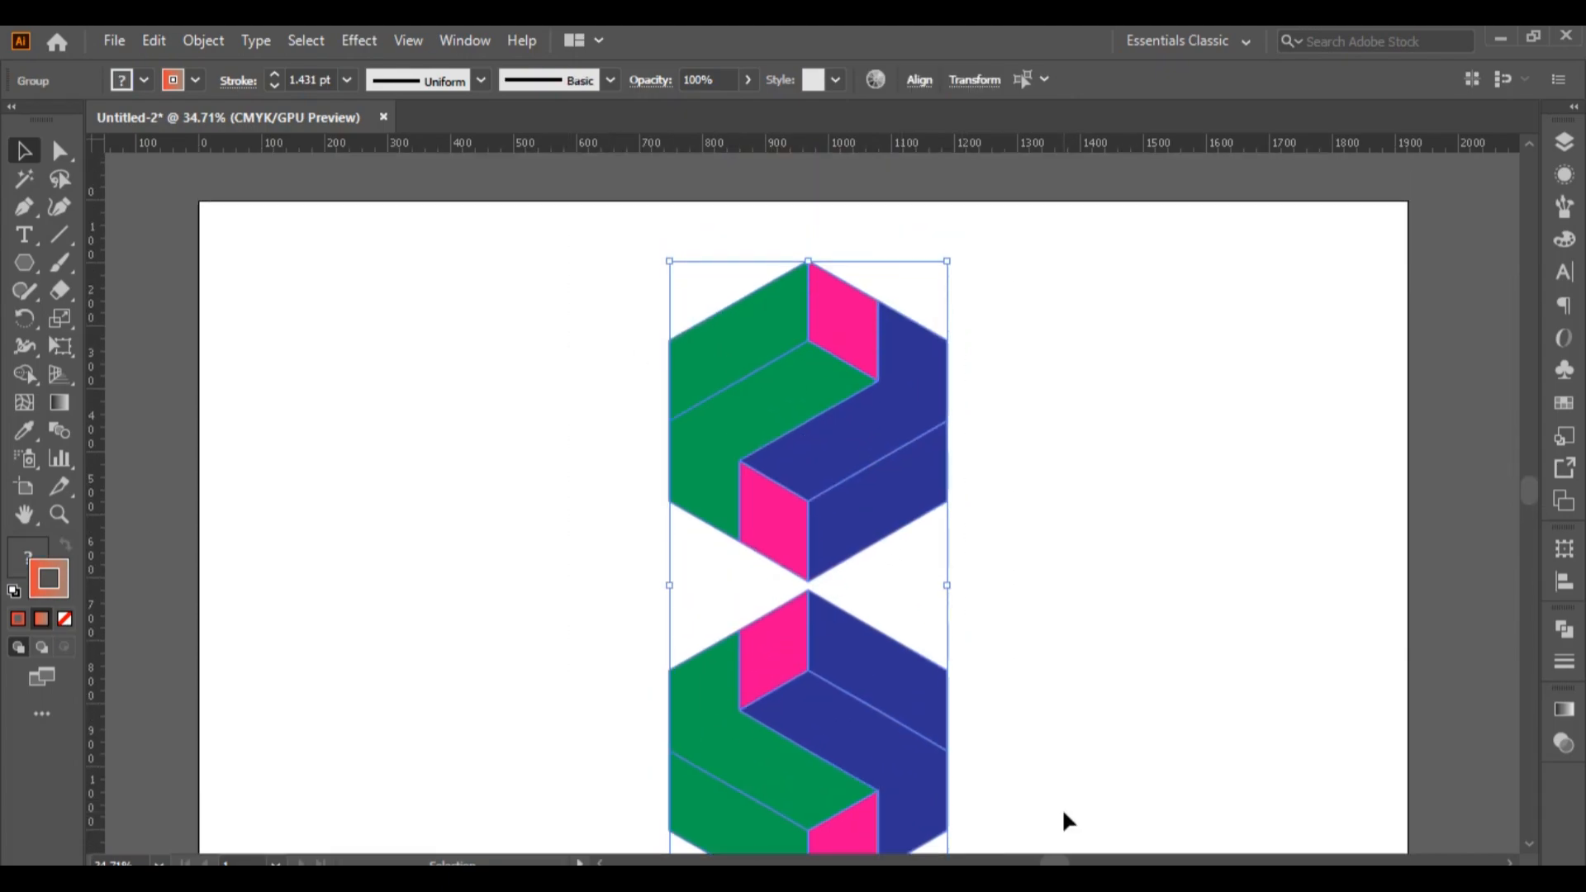
{"action": "left_click_drag", "start_coordinate": [948, 263], "coordinate": [931, 298]}
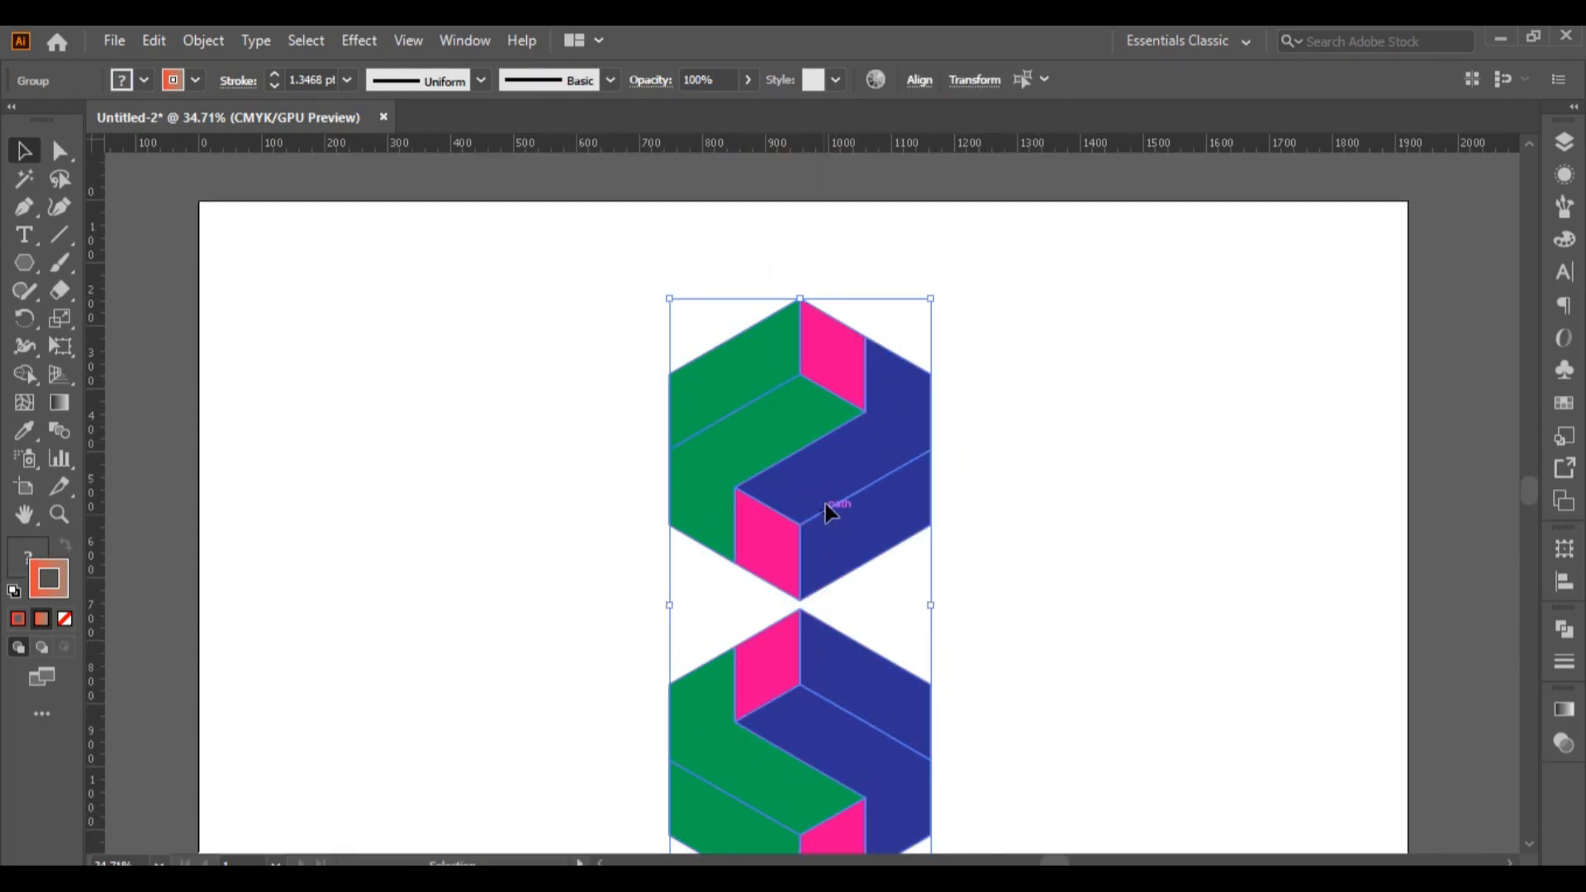
{"action": "left_click_drag", "start_coordinate": [828, 513], "coordinate": [842, 448]}
{"action": "left_click", "coordinate": [1032, 568]}
{"action": "scroll", "coordinate": [1058, 582], "scroll_direction": "down", "scroll_amount": 2}
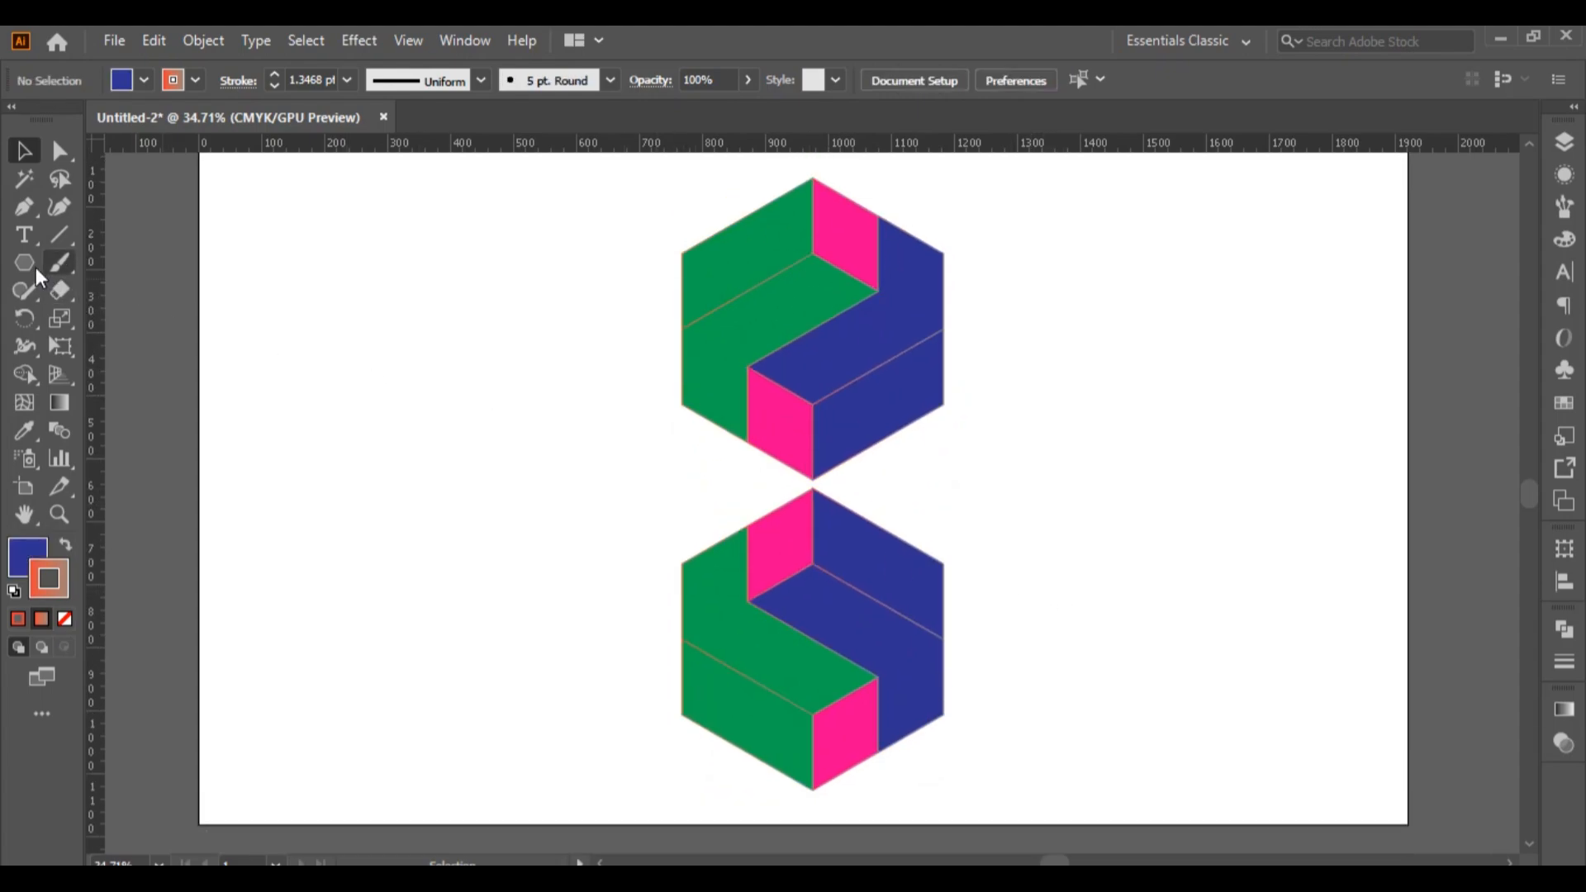
Draw a thin, flat ellipse between the two hexagons, slightly wider than them, with a dark grey fill and no stroke.
{"action": "left_click_drag", "start_coordinate": [33, 265], "coordinate": [108, 316]}
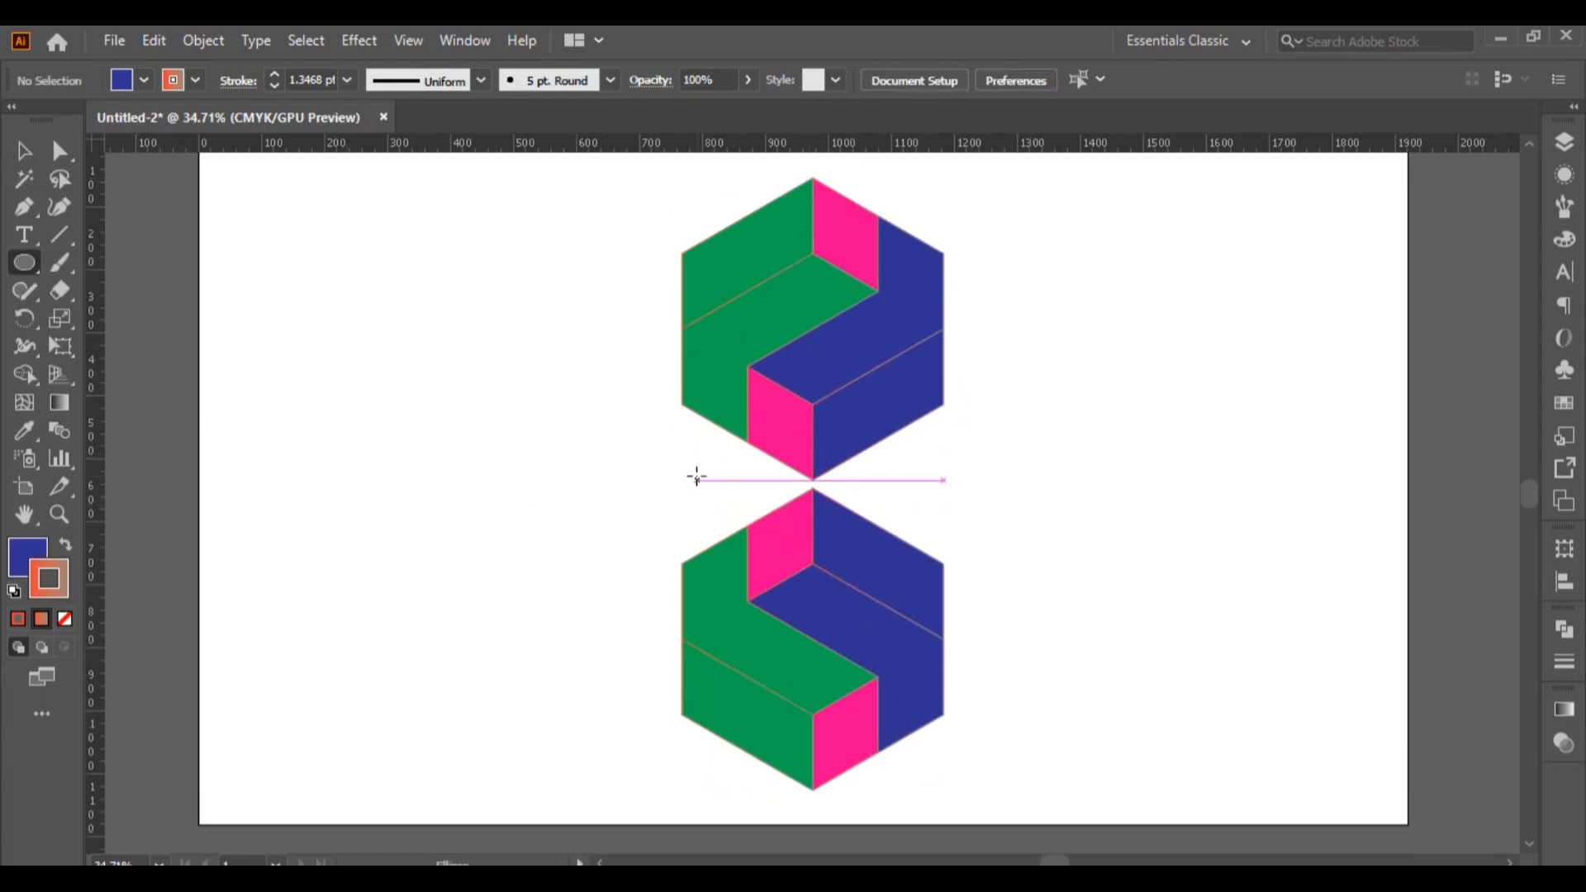
{"action": "left_click_drag", "start_coordinate": [677, 471], "coordinate": [962, 483]}
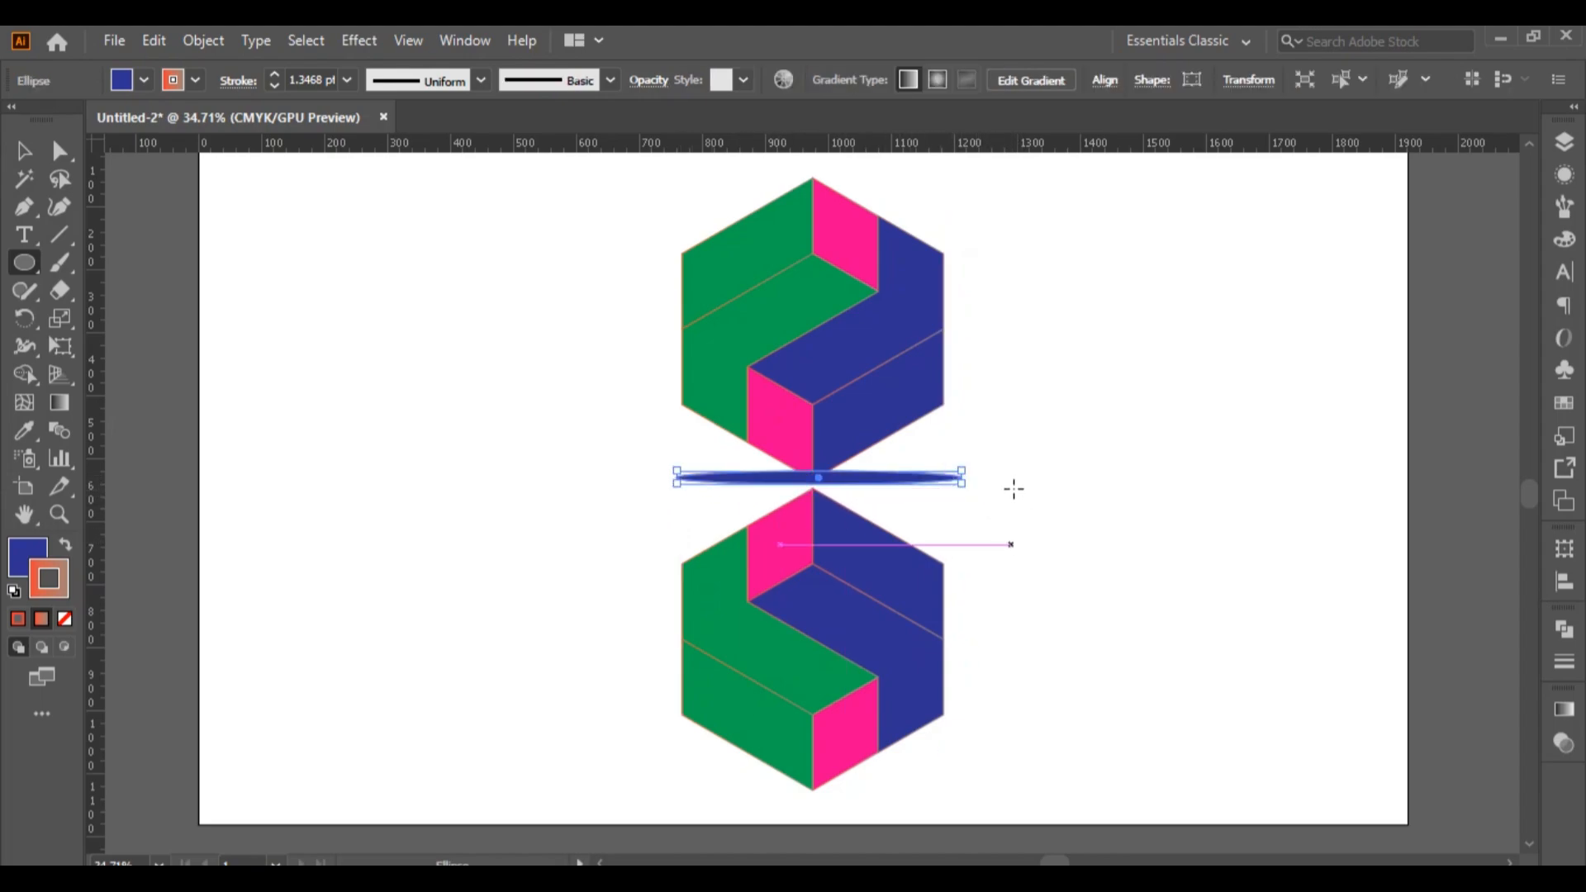
{"action": "left_click", "coordinate": [1568, 410]}
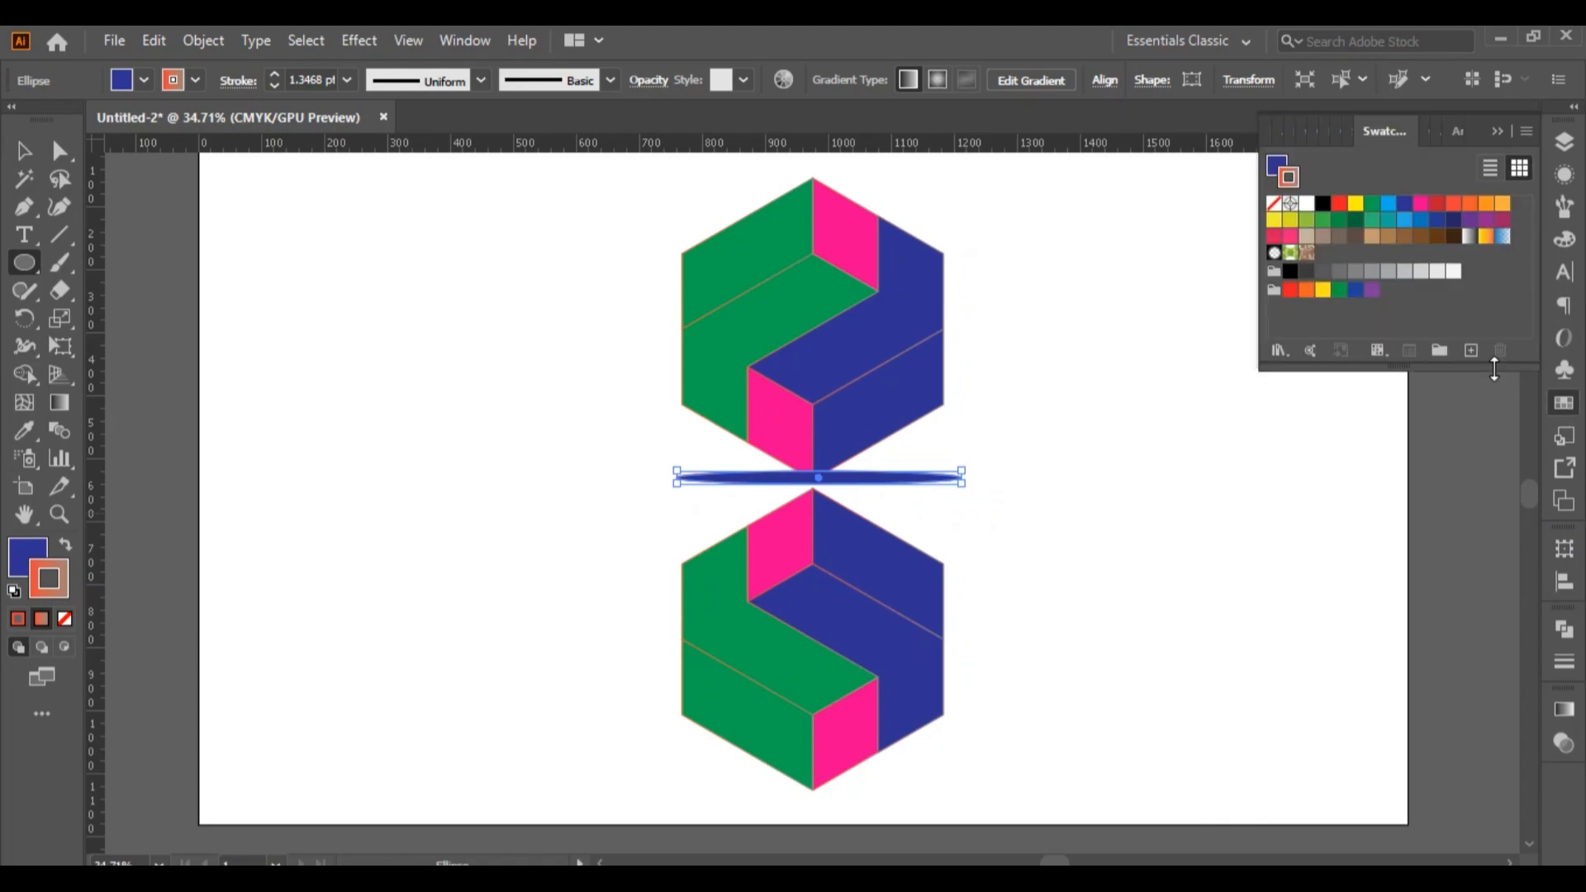
{"action": "left_click", "coordinate": [1339, 271]}
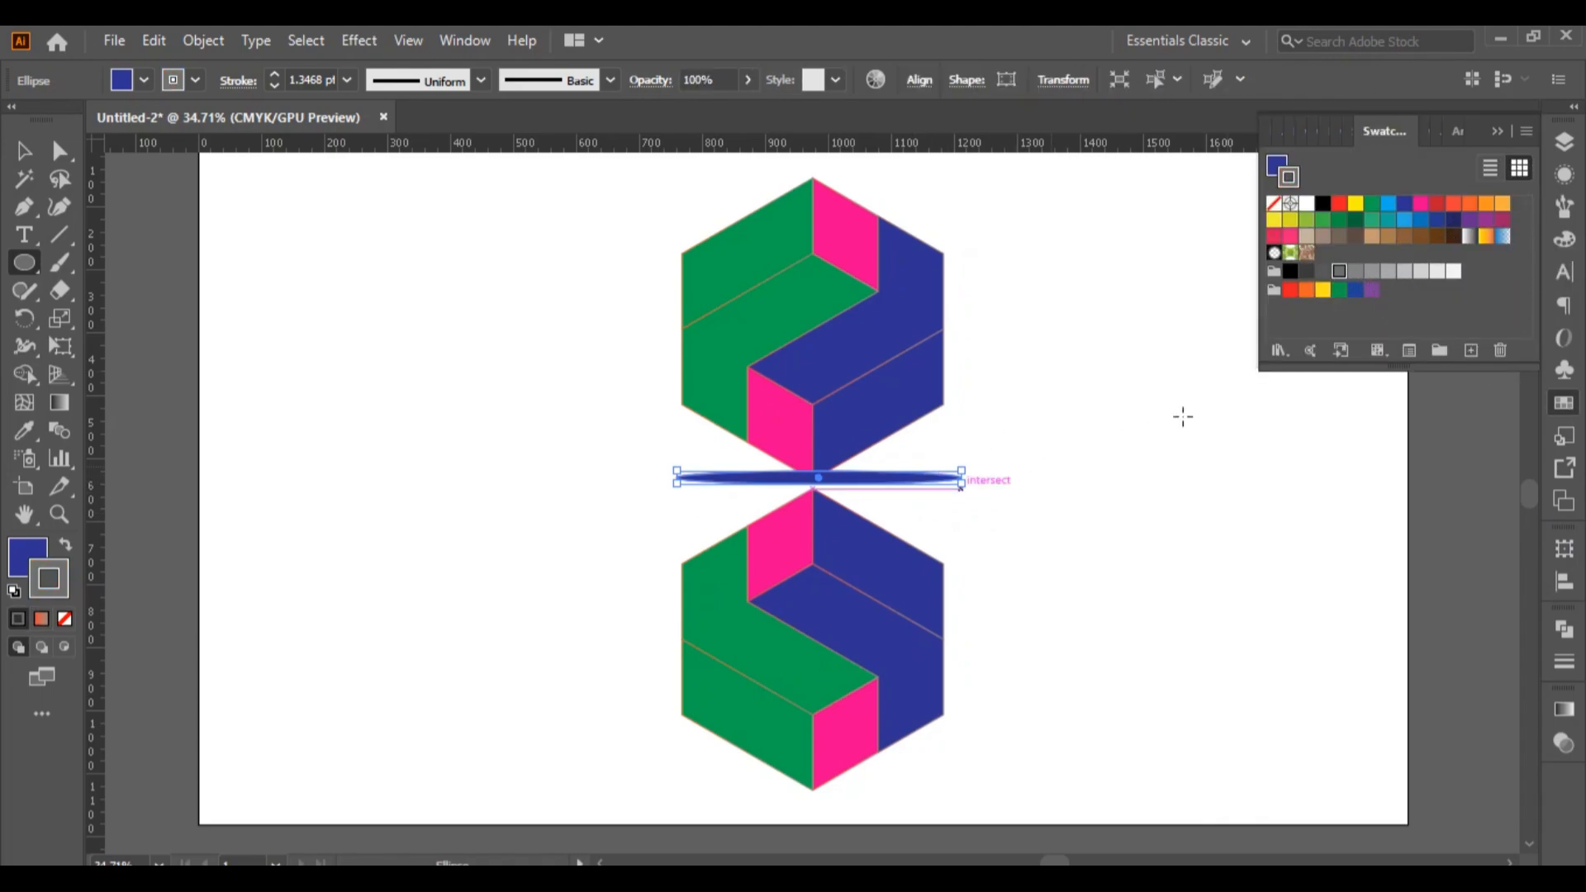
{"action": "left_click", "coordinate": [1274, 204]}
{"action": "left_click", "coordinate": [1277, 166]}
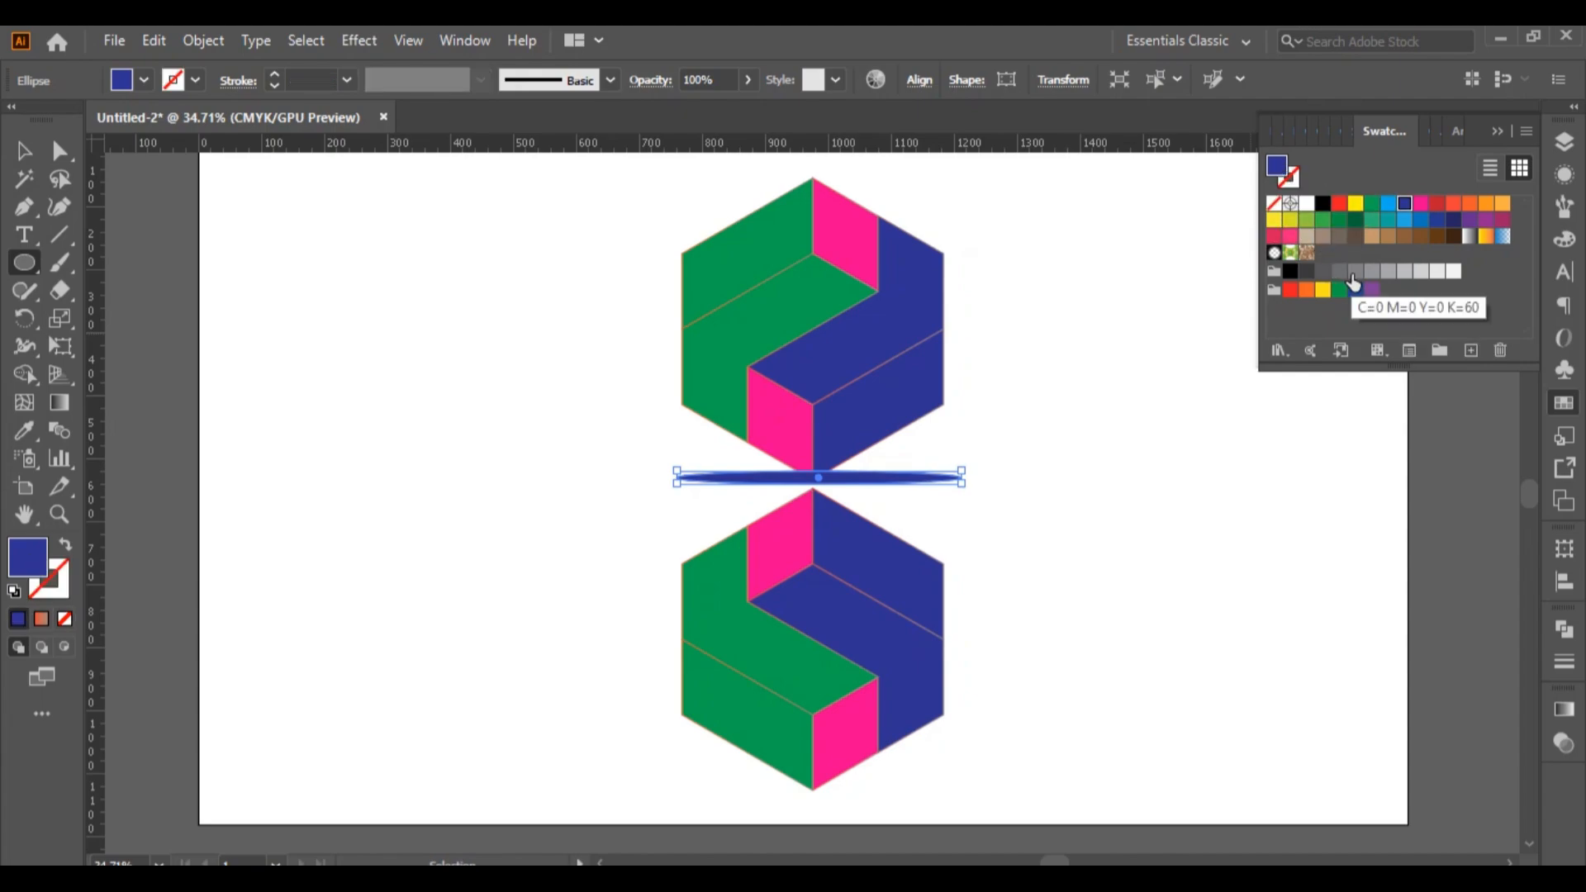
{"action": "left_click", "coordinate": [1337, 273]}
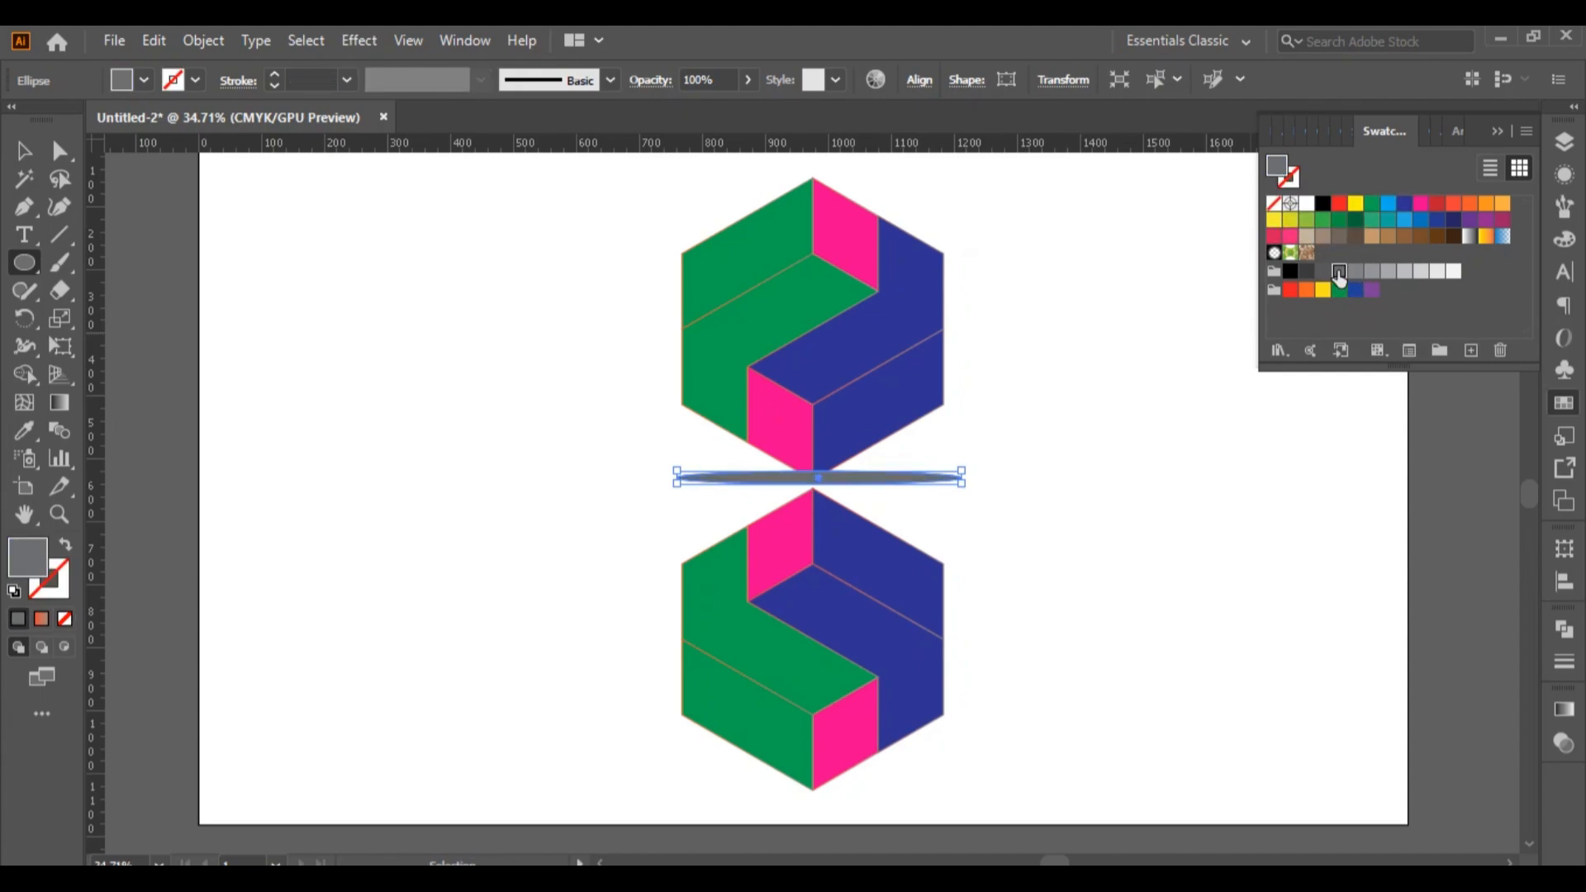
{"action": "left_click", "coordinate": [1496, 132]}
Apply a Gaussian Blur with a radius of 34.7021 pixels to the grey ellipse.
{"action": "left_click", "coordinate": [344, 42]}
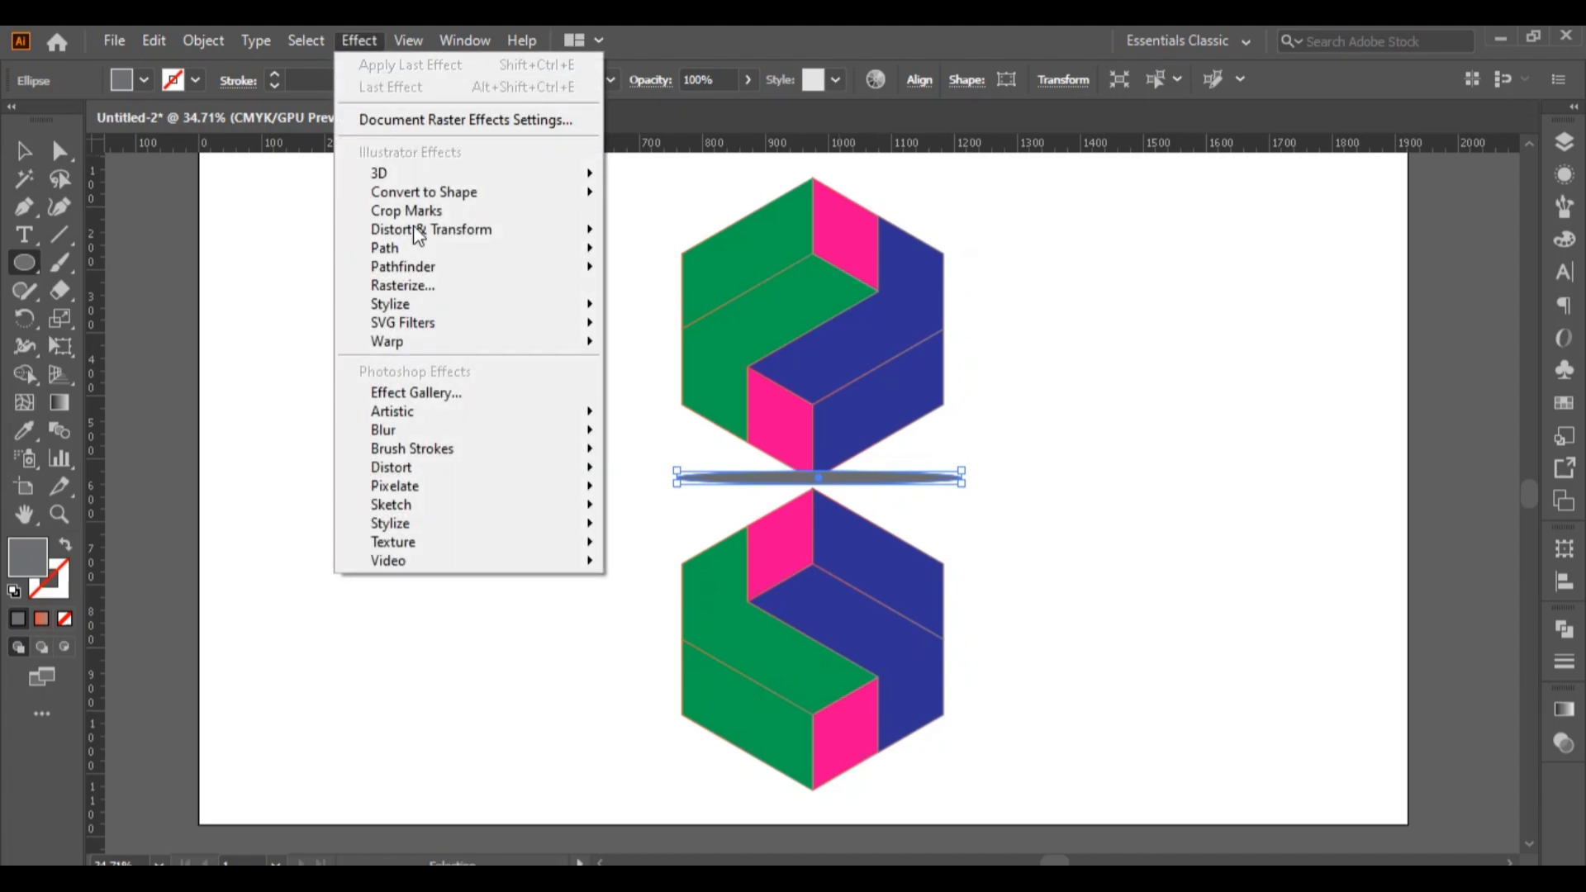
{"action": "mouse_move", "coordinate": [465, 438]}
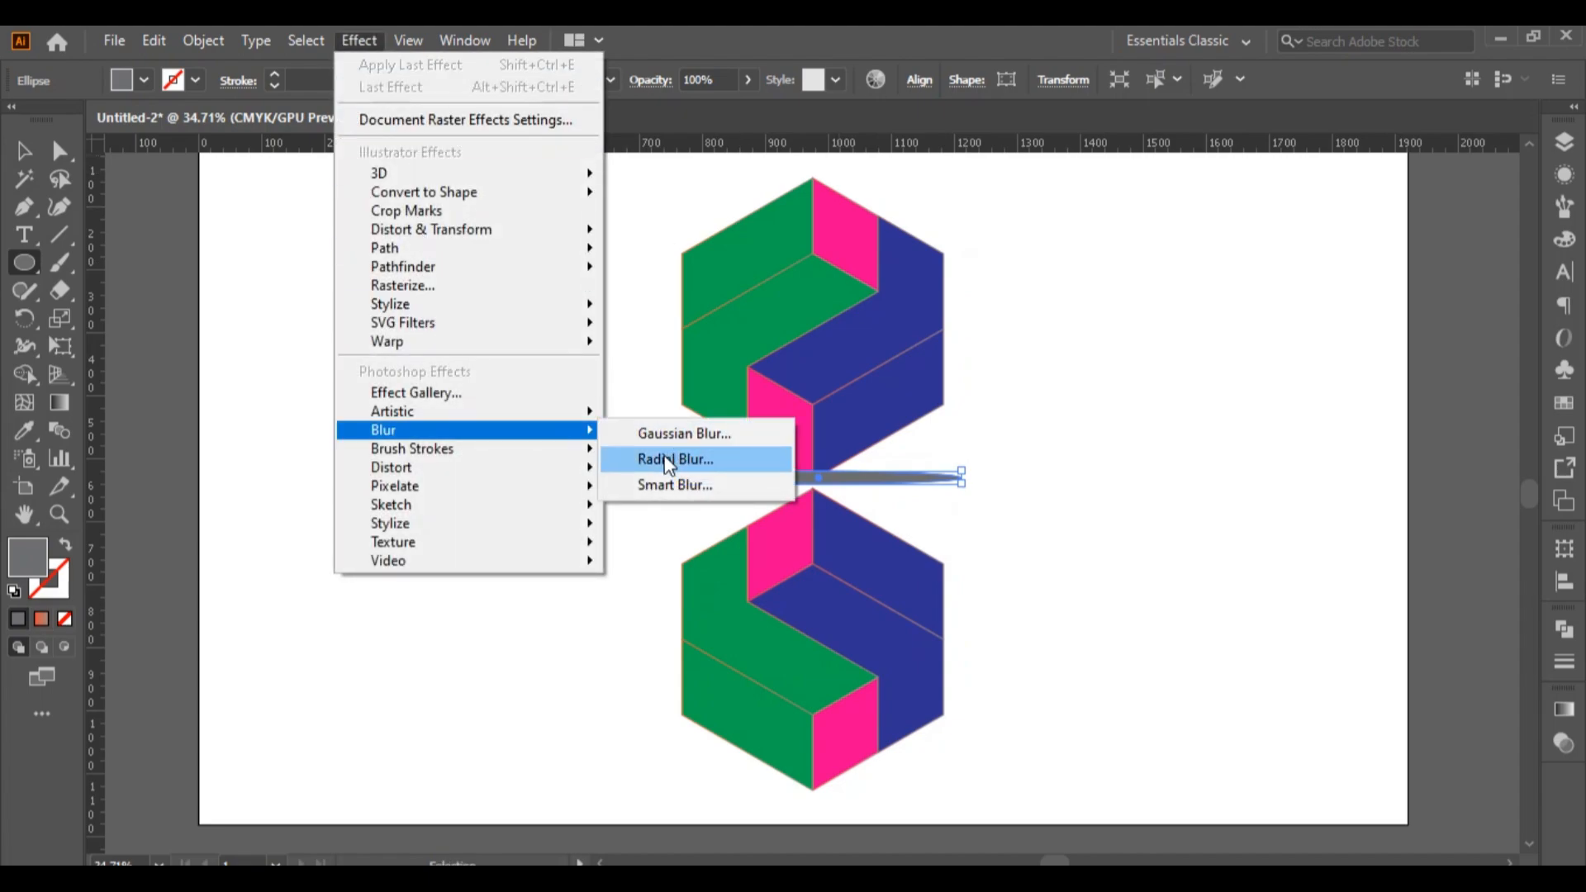
{"action": "left_click", "coordinate": [696, 436]}
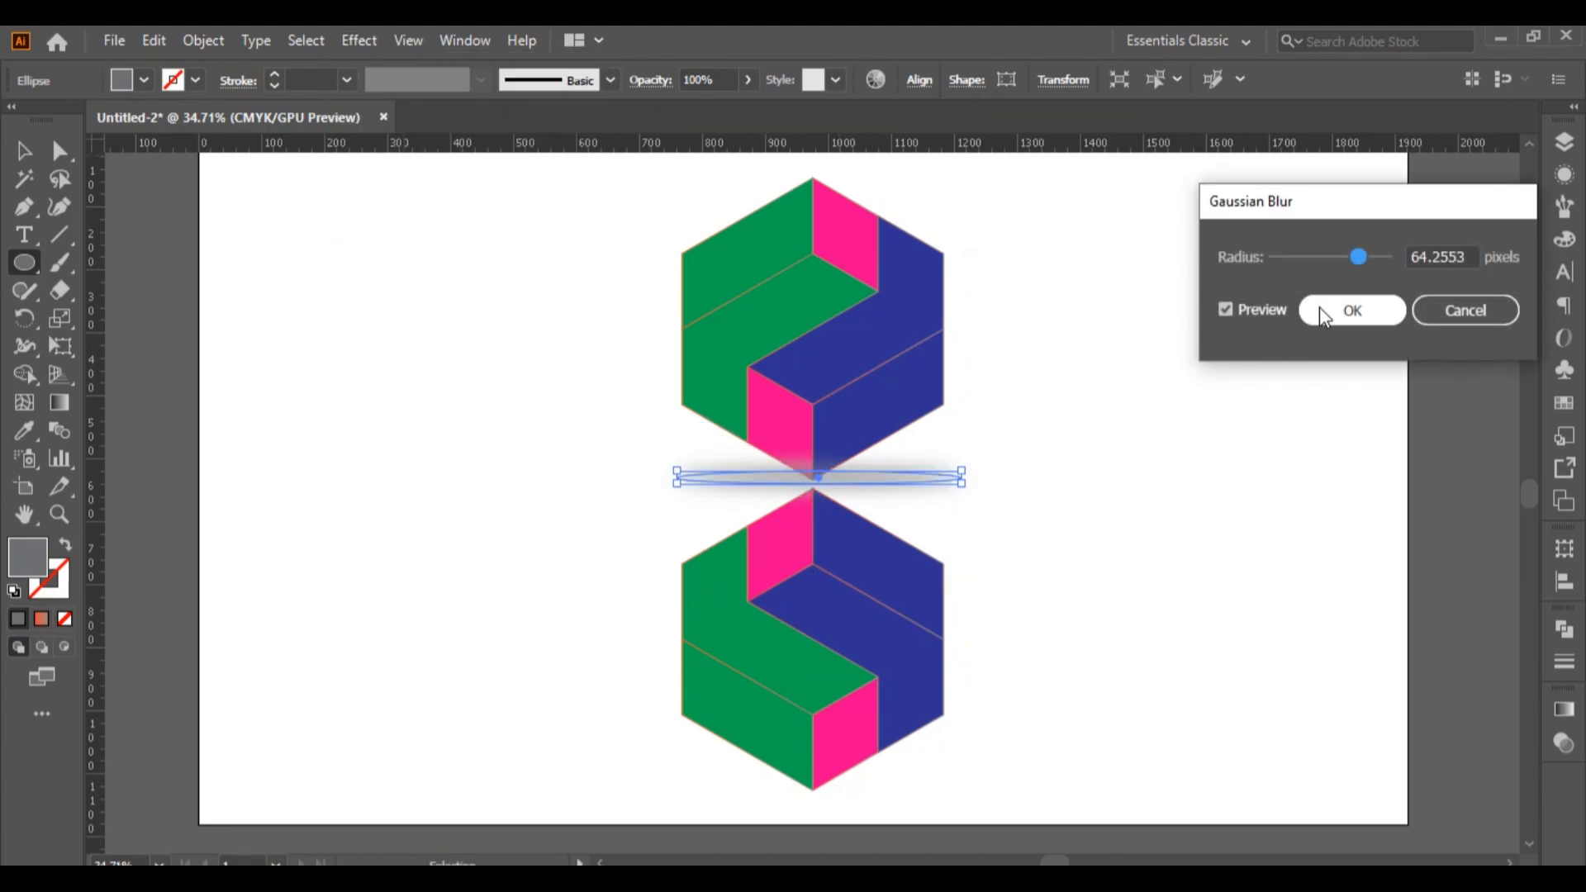
{"action": "left_click_drag", "start_coordinate": [1354, 255], "coordinate": [1343, 253]}
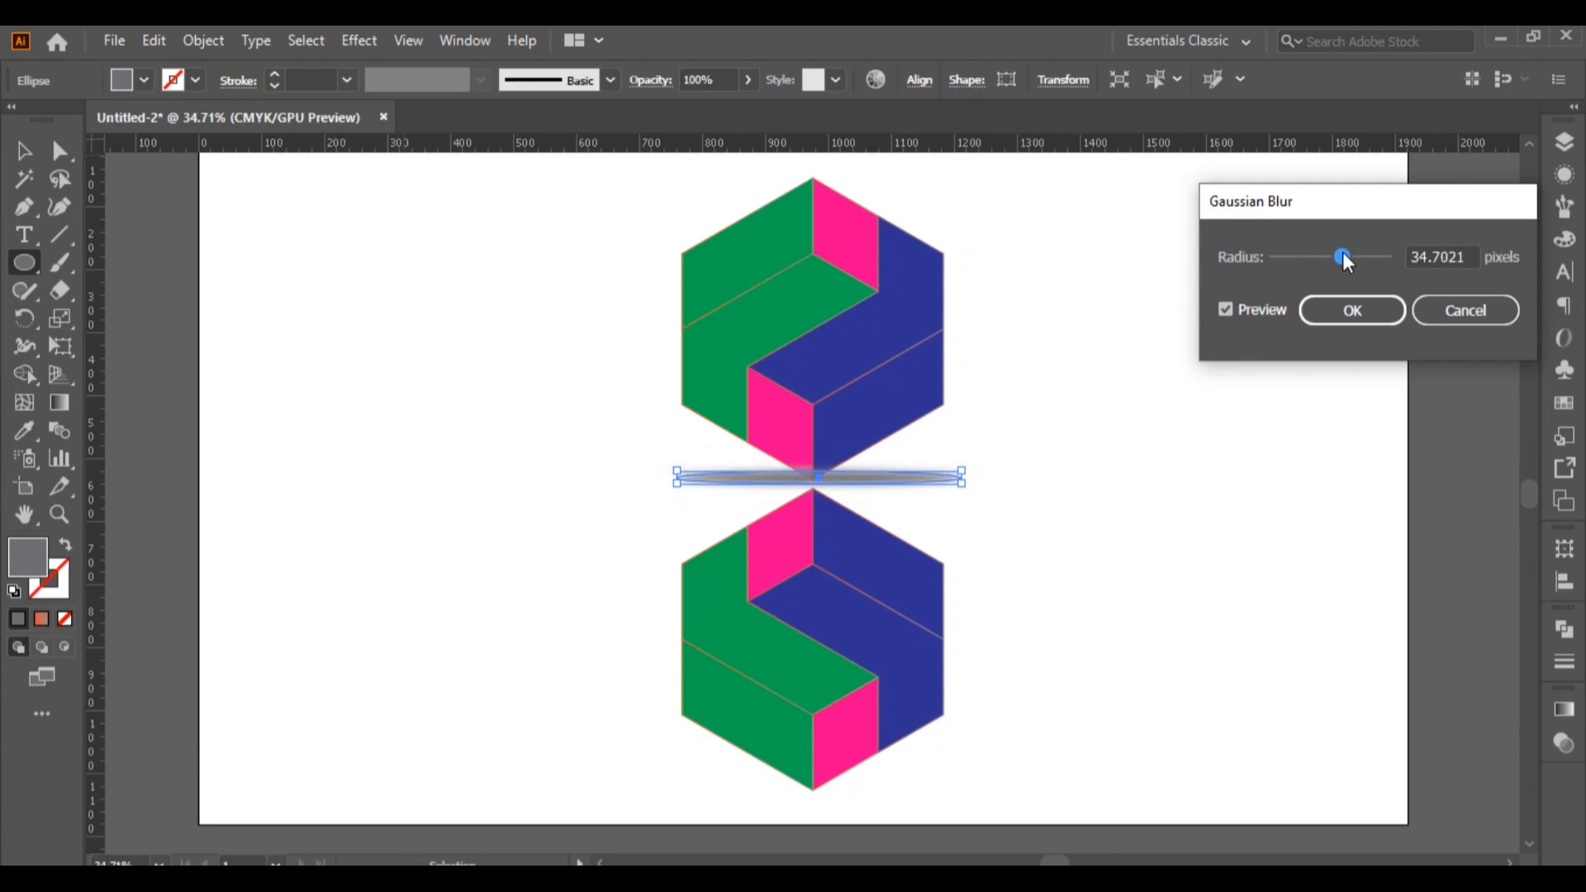
{"action": "left_click", "coordinate": [1355, 315]}
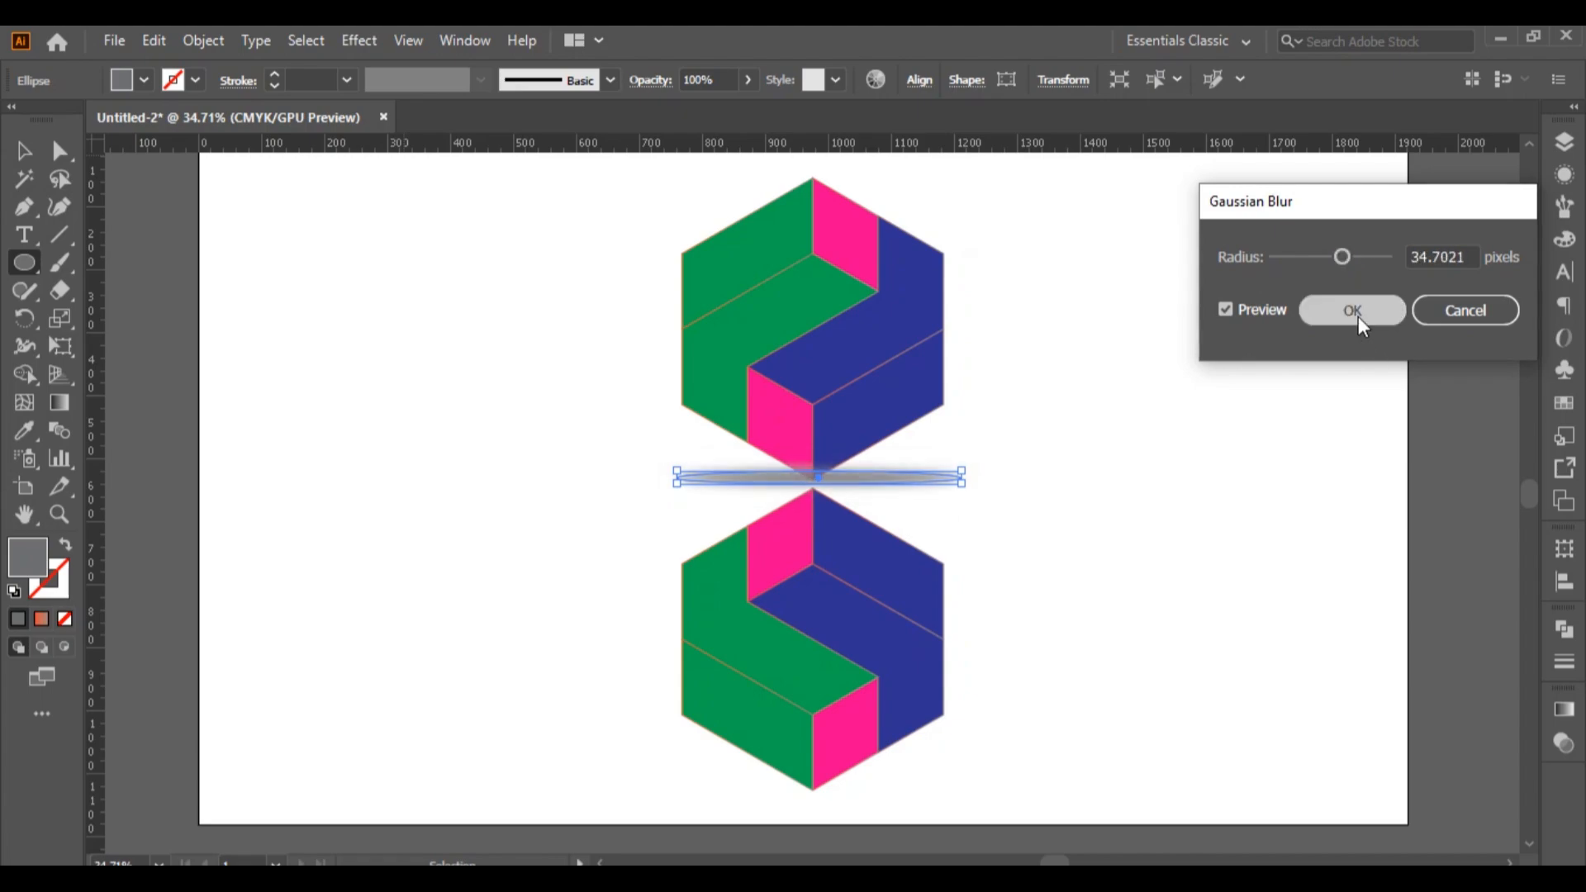
{"action": "left_click", "coordinate": [1135, 491]}
{"action": "key", "text": "Escape"}
{"action": "key", "text": "v"}
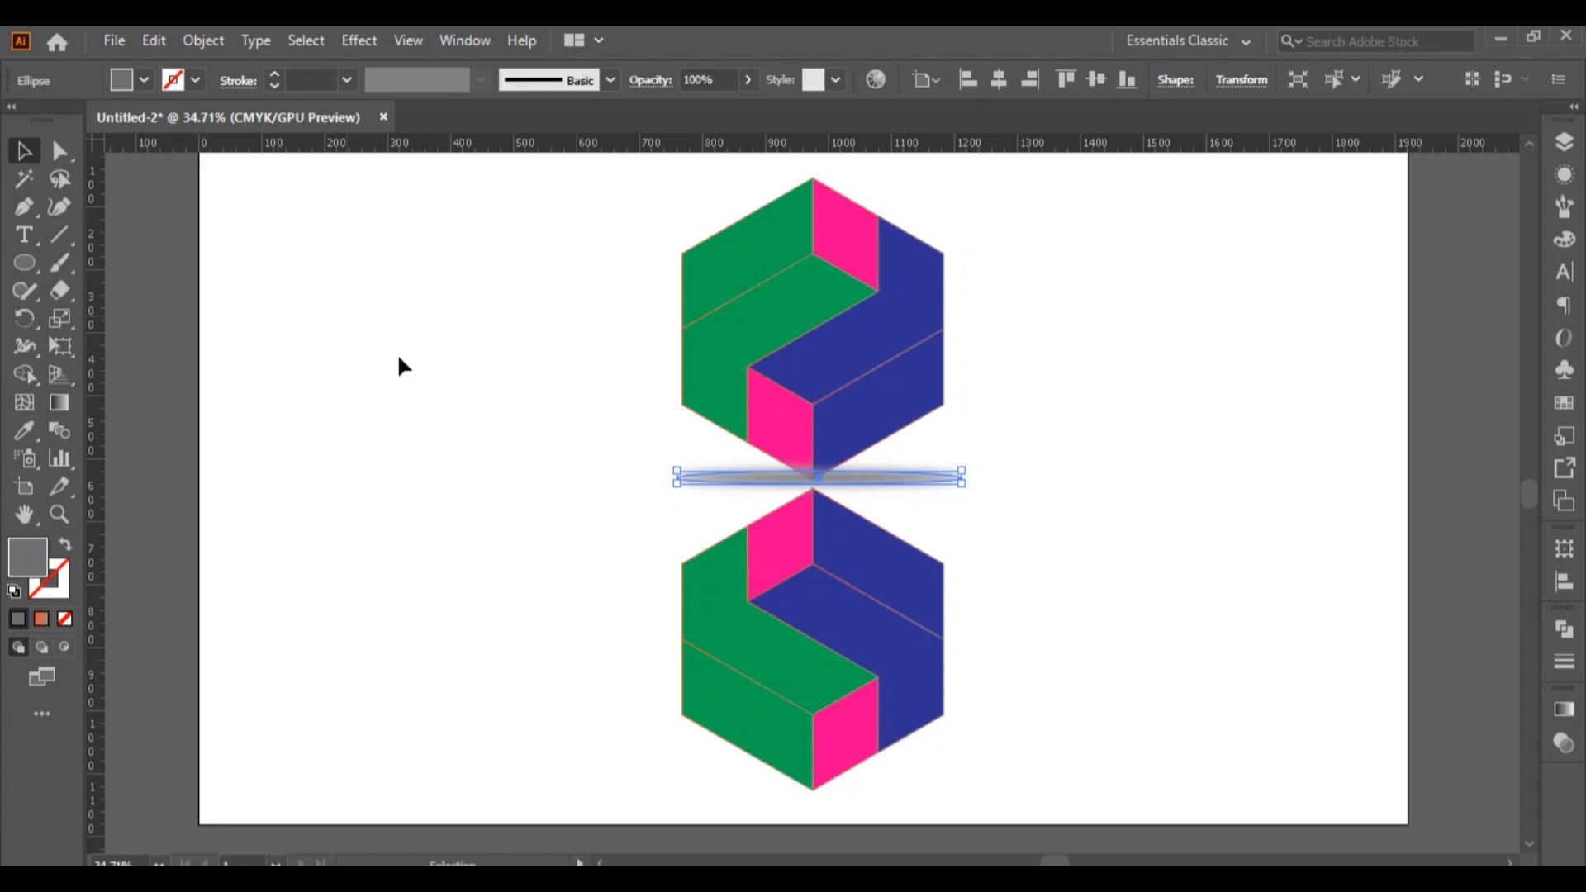
Send the blurred ellipse to the back, behind both hexagons.
{"action": "right_click", "coordinate": [867, 488]}
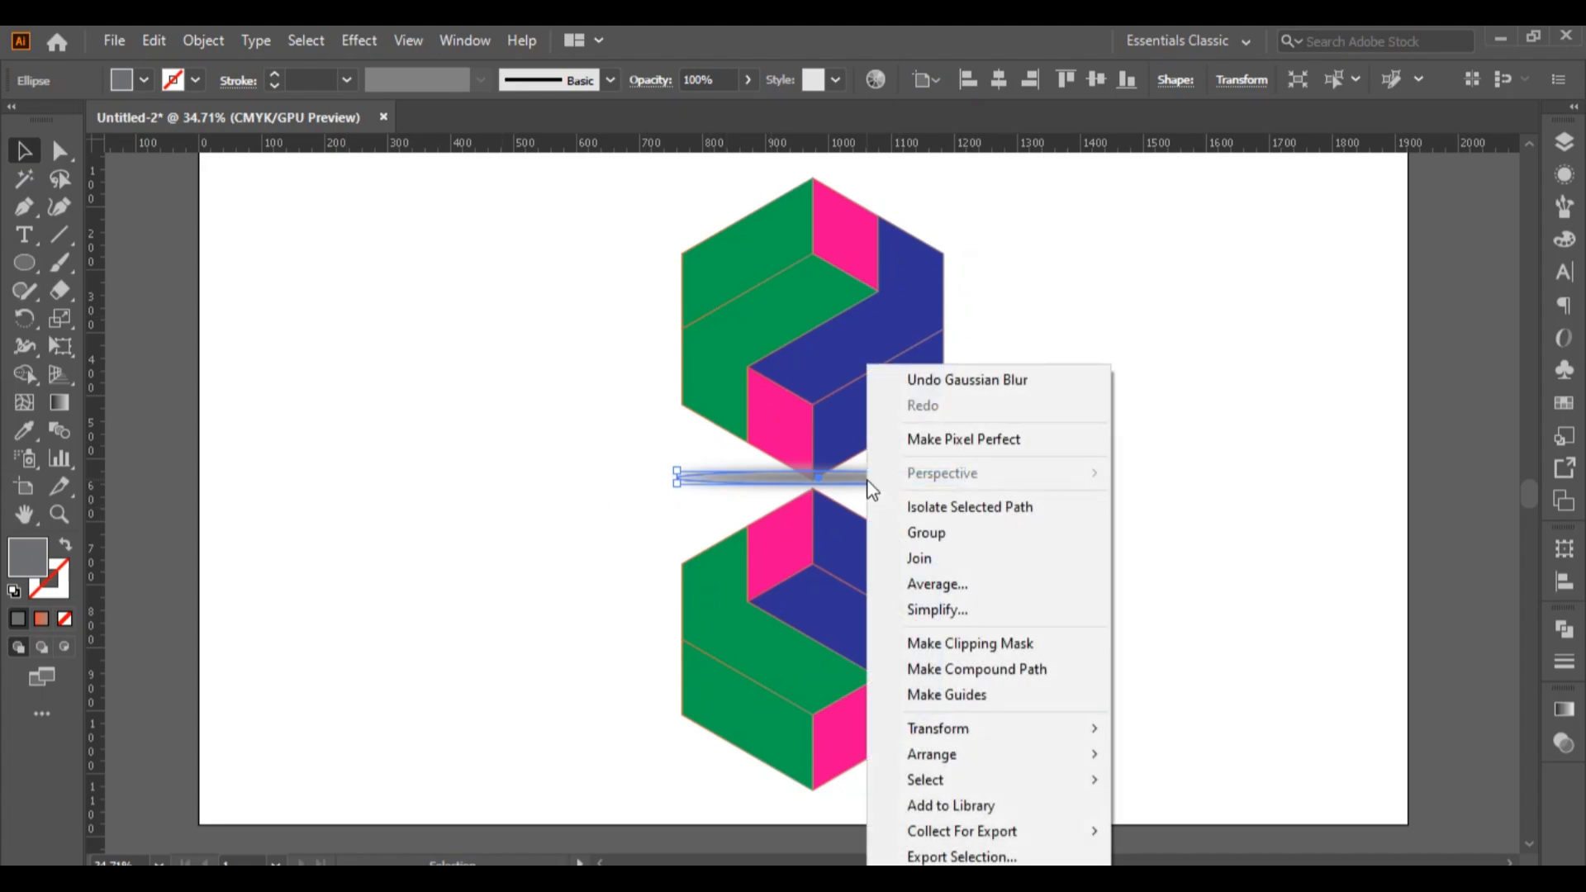
{"action": "mouse_move", "coordinate": [969, 753]}
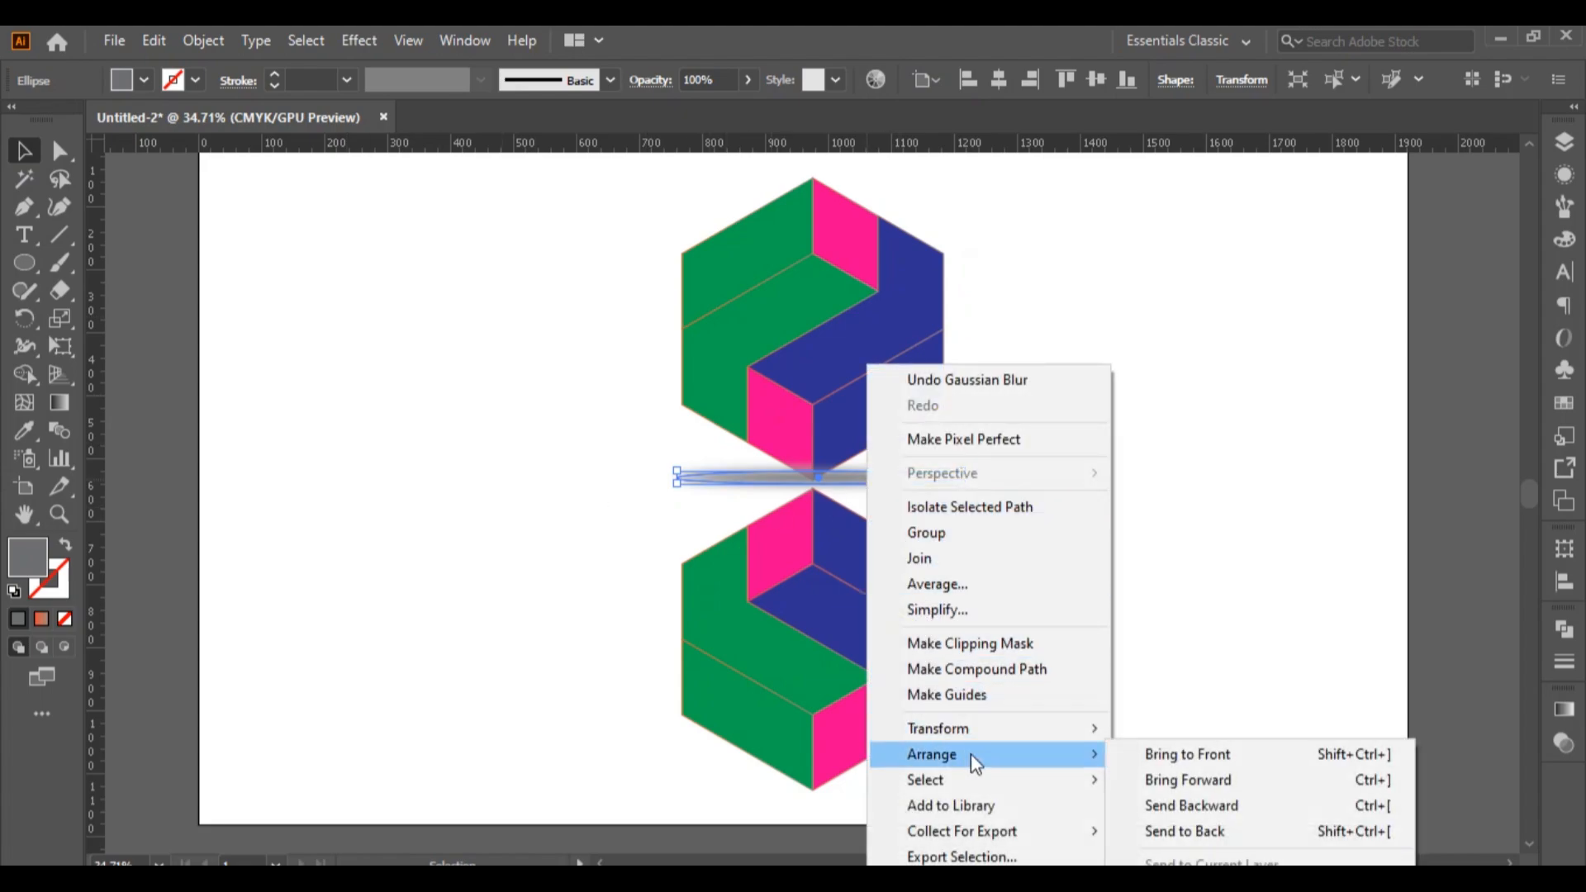
{"action": "left_click", "coordinate": [1171, 834]}
{"action": "left_click", "coordinate": [1093, 570]}
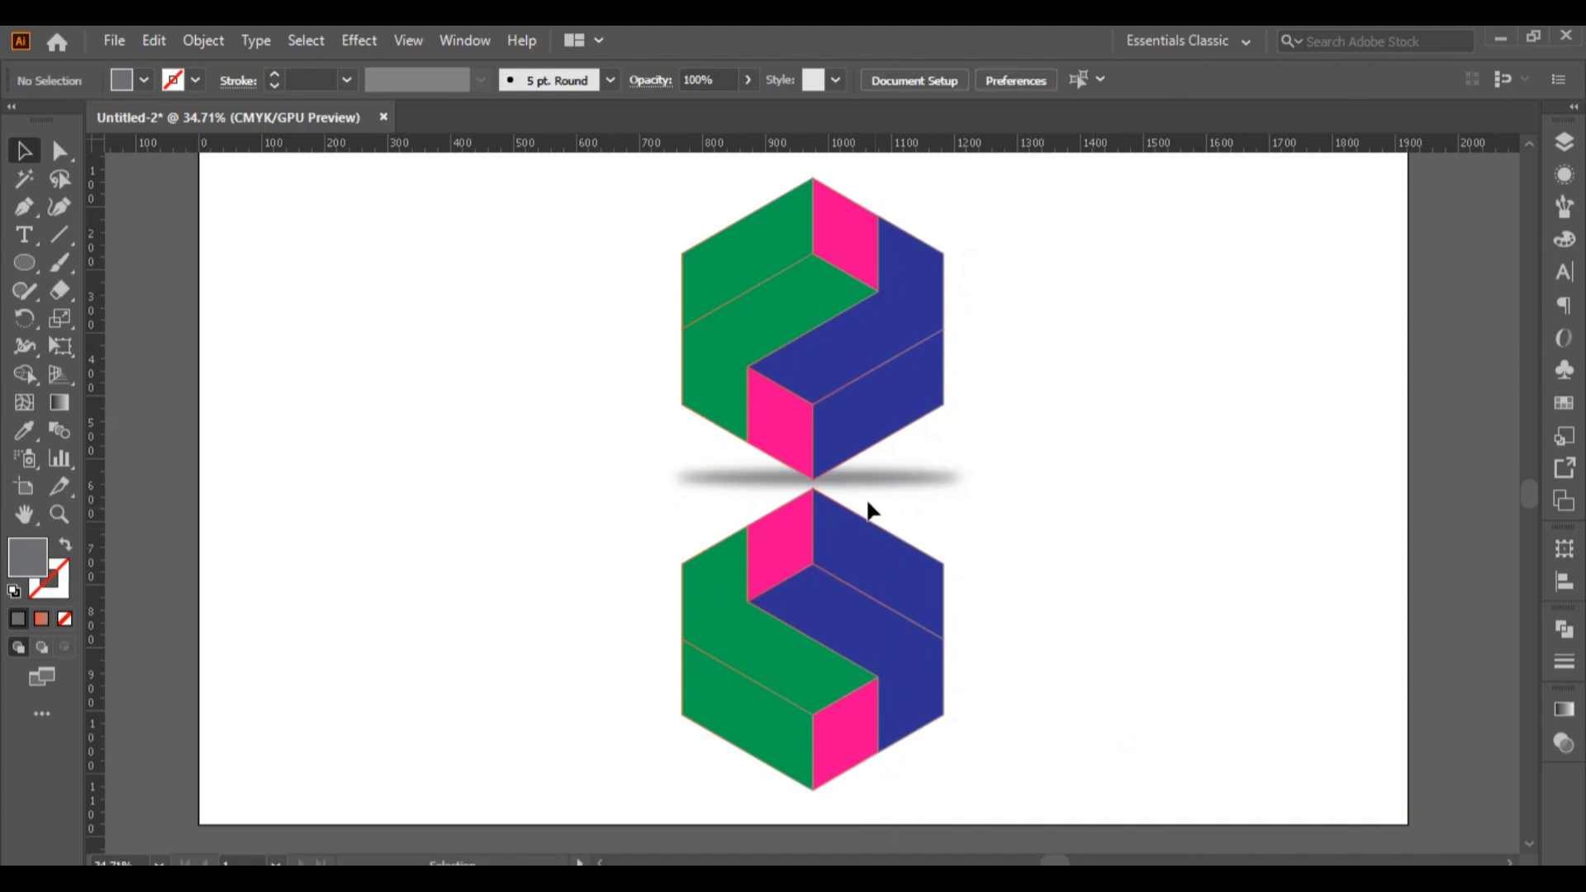
Move the blurred ellipse slightly below the upper hexagon's tip and reposition the mirrored hexagon just beneath the ellipse.
{"action": "left_click_drag", "start_coordinate": [796, 603], "coordinate": [793, 639]}
{"action": "left_click_drag", "start_coordinate": [848, 482], "coordinate": [841, 499]}
{"action": "left_click", "coordinate": [996, 527]}
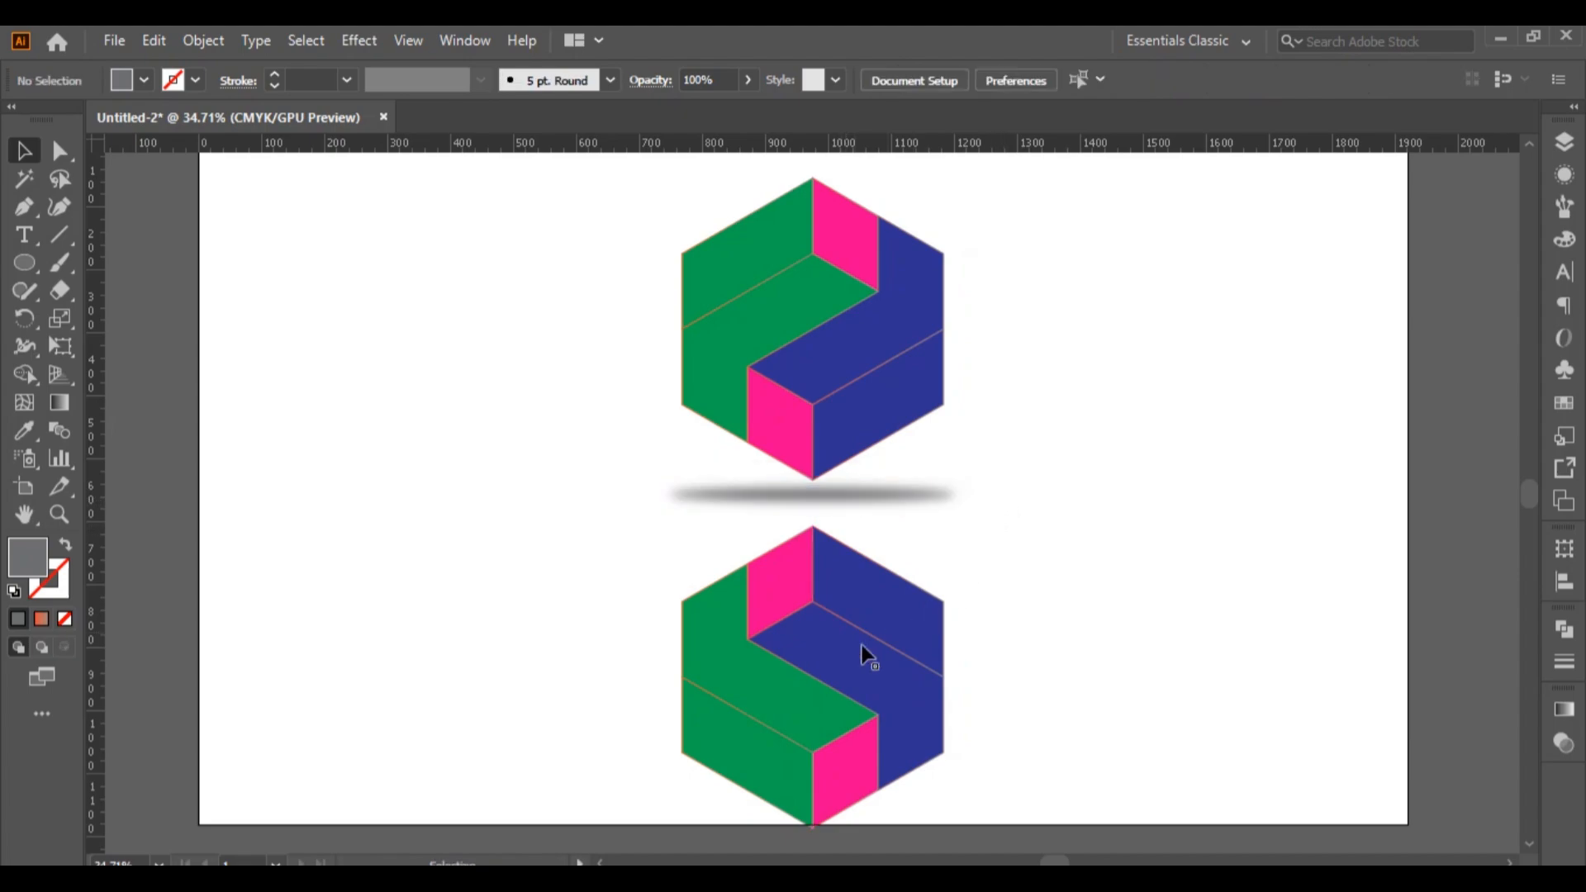
{"action": "left_click", "coordinate": [884, 652]}
{"action": "key", "text": "shift+Up"}
{"action": "key", "text": "shift+Up"}
{"action": "key", "text": "shift+Up"}
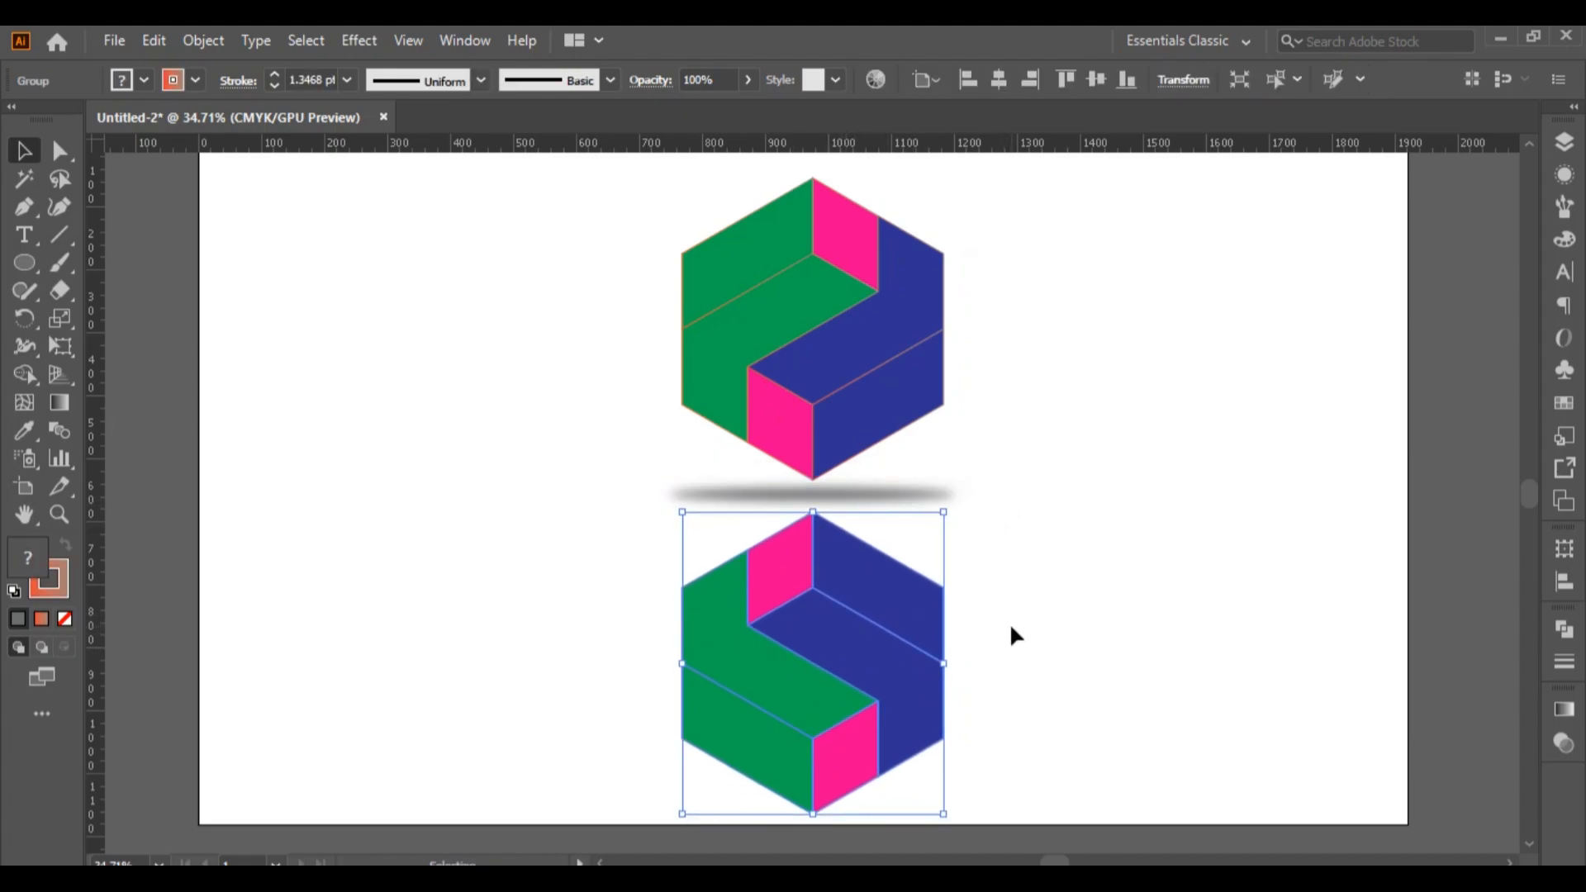
{"action": "left_click", "coordinate": [1032, 606]}
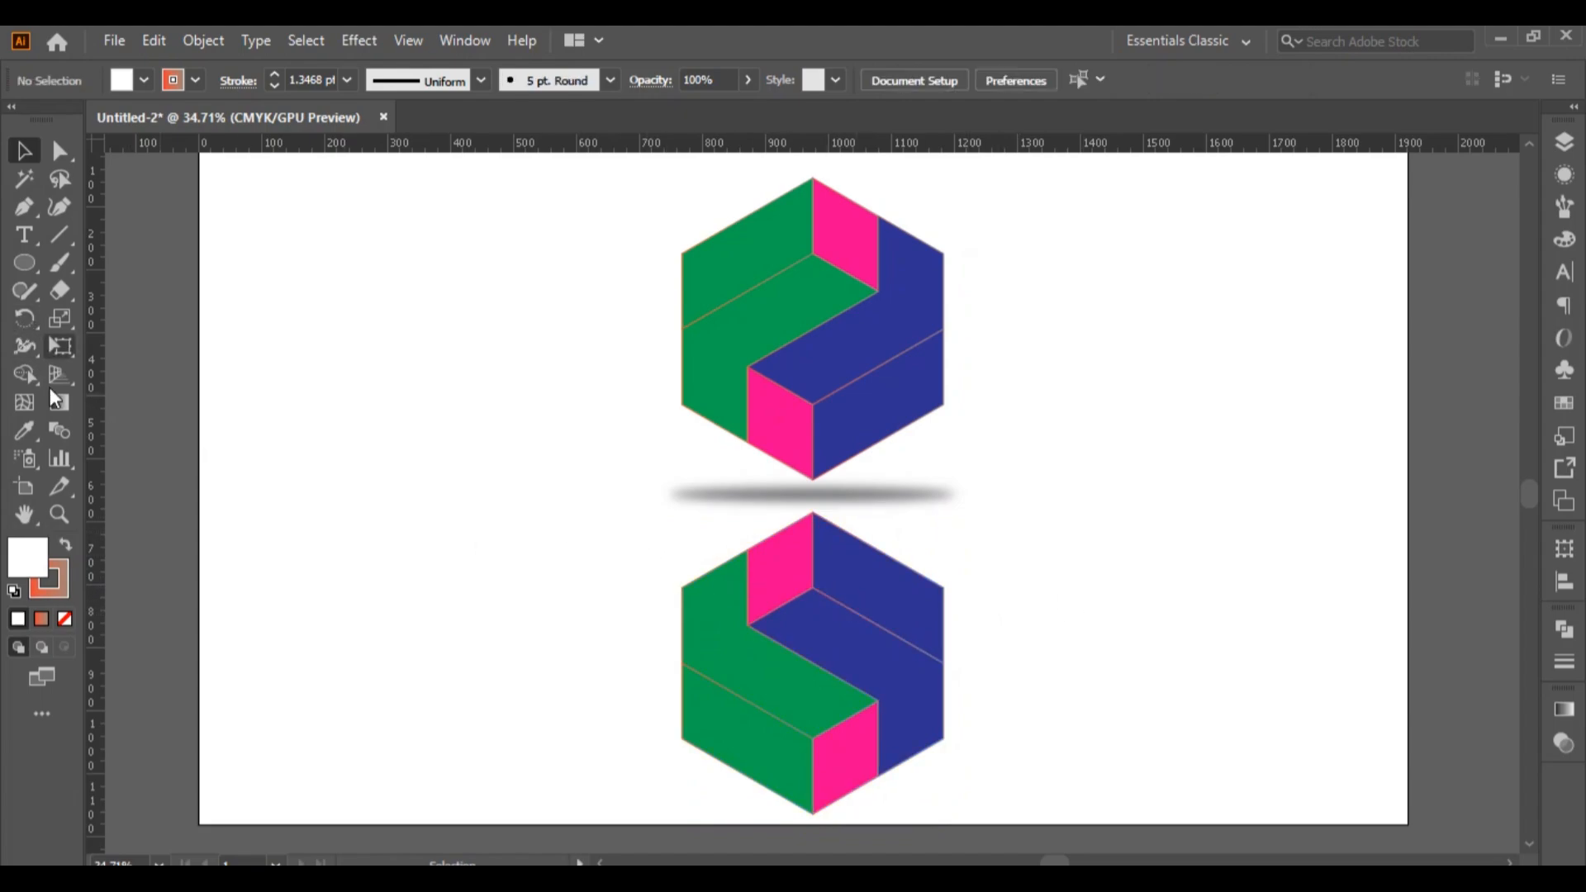
Draw a white rectangle over the entire mirrored hexagon and extend its left edge slightly past the hexagon.
{"action": "left_click_drag", "start_coordinate": [31, 269], "coordinate": [132, 263]}
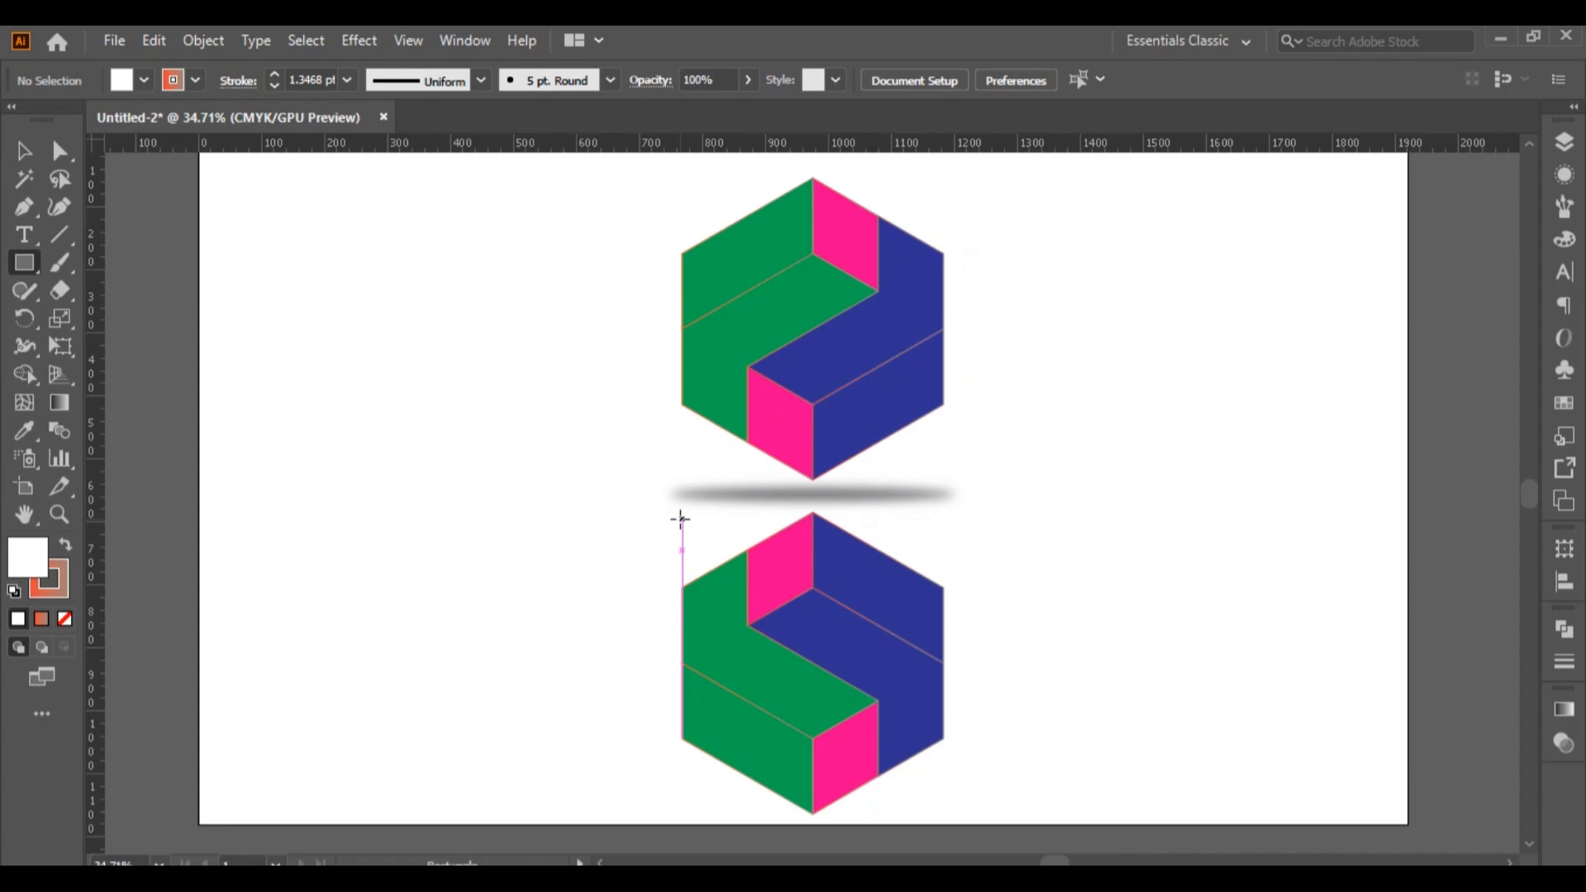
{"action": "left_click_drag", "start_coordinate": [682, 512], "coordinate": [956, 818]}
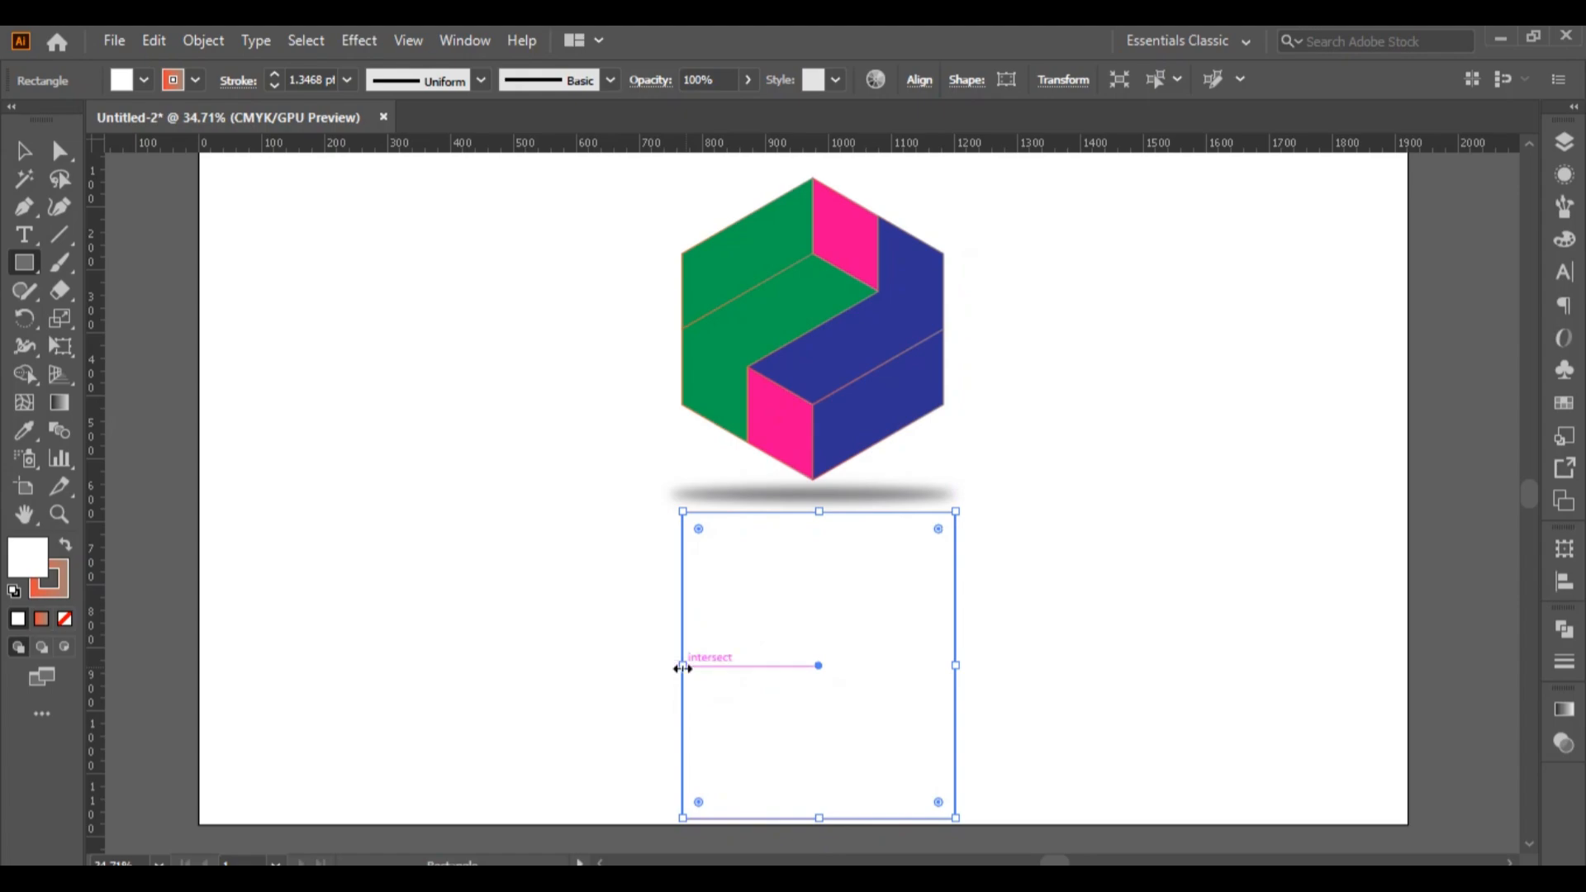
{"action": "left_click_drag", "start_coordinate": [682, 665], "coordinate": [677, 665]}
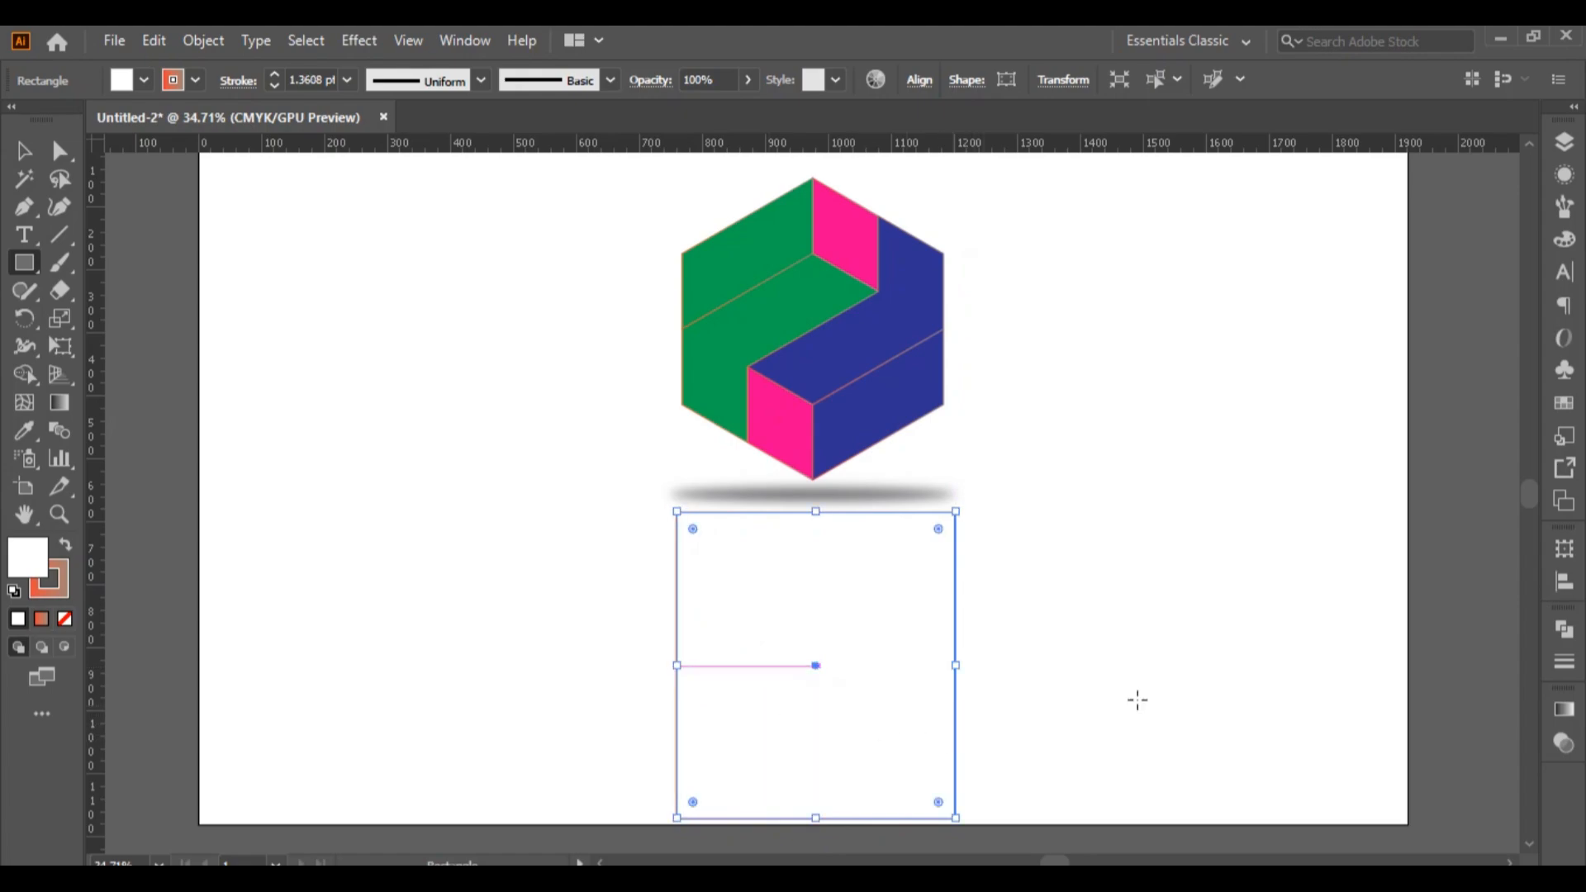
Fill the rectangle over the mirrored hexagon with the White, Black linear gradient.
{"action": "left_click", "coordinate": [1564, 709]}
{"action": "left_click", "coordinate": [1320, 628]}
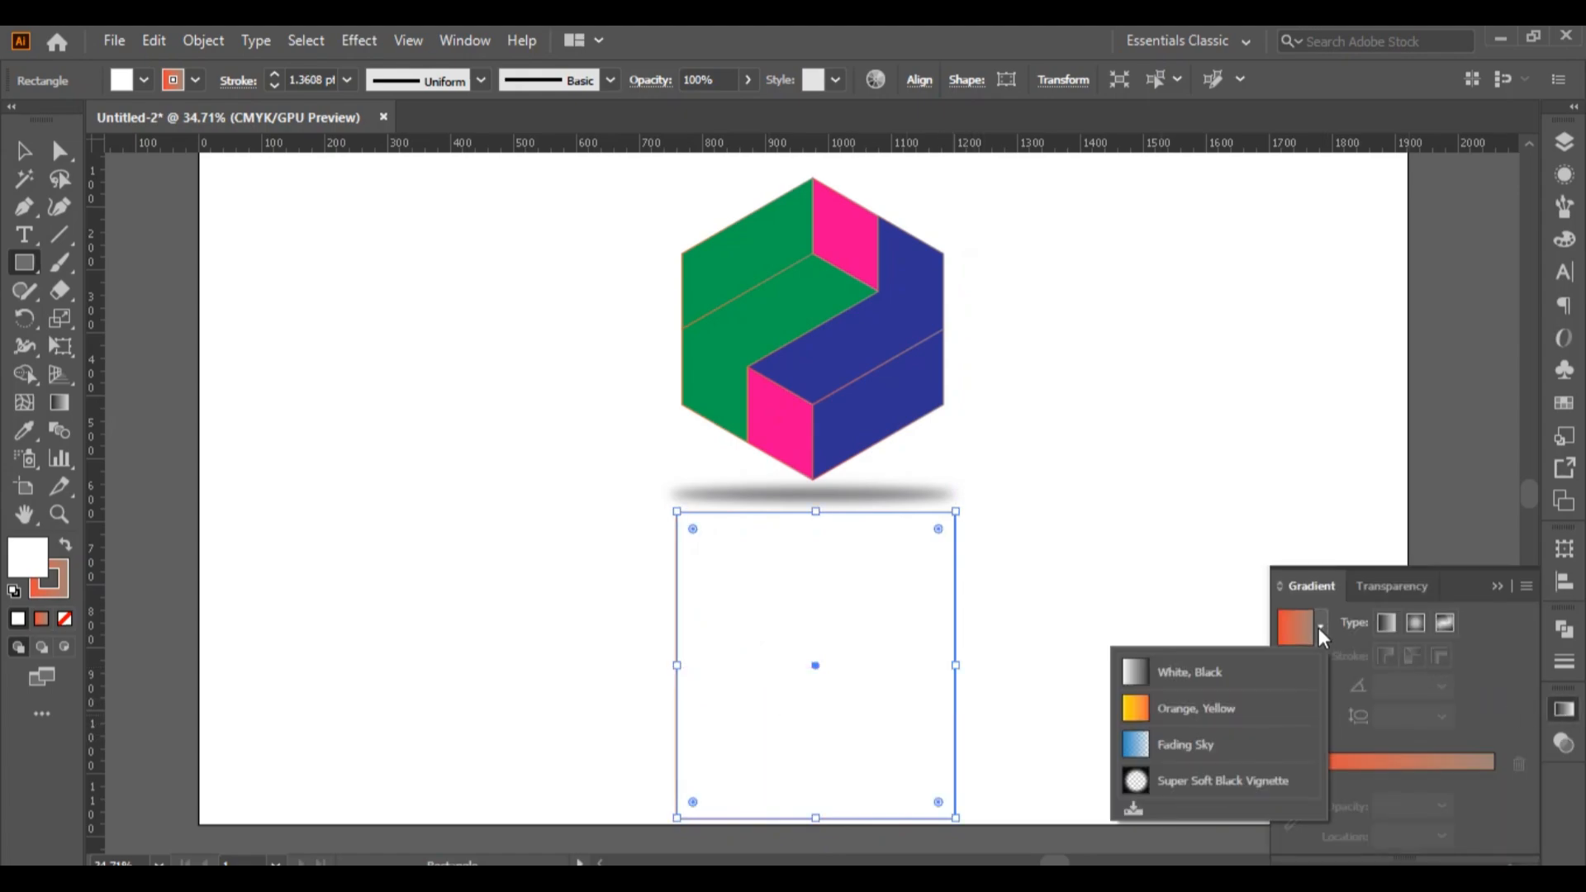
{"action": "left_click", "coordinate": [1135, 671]}
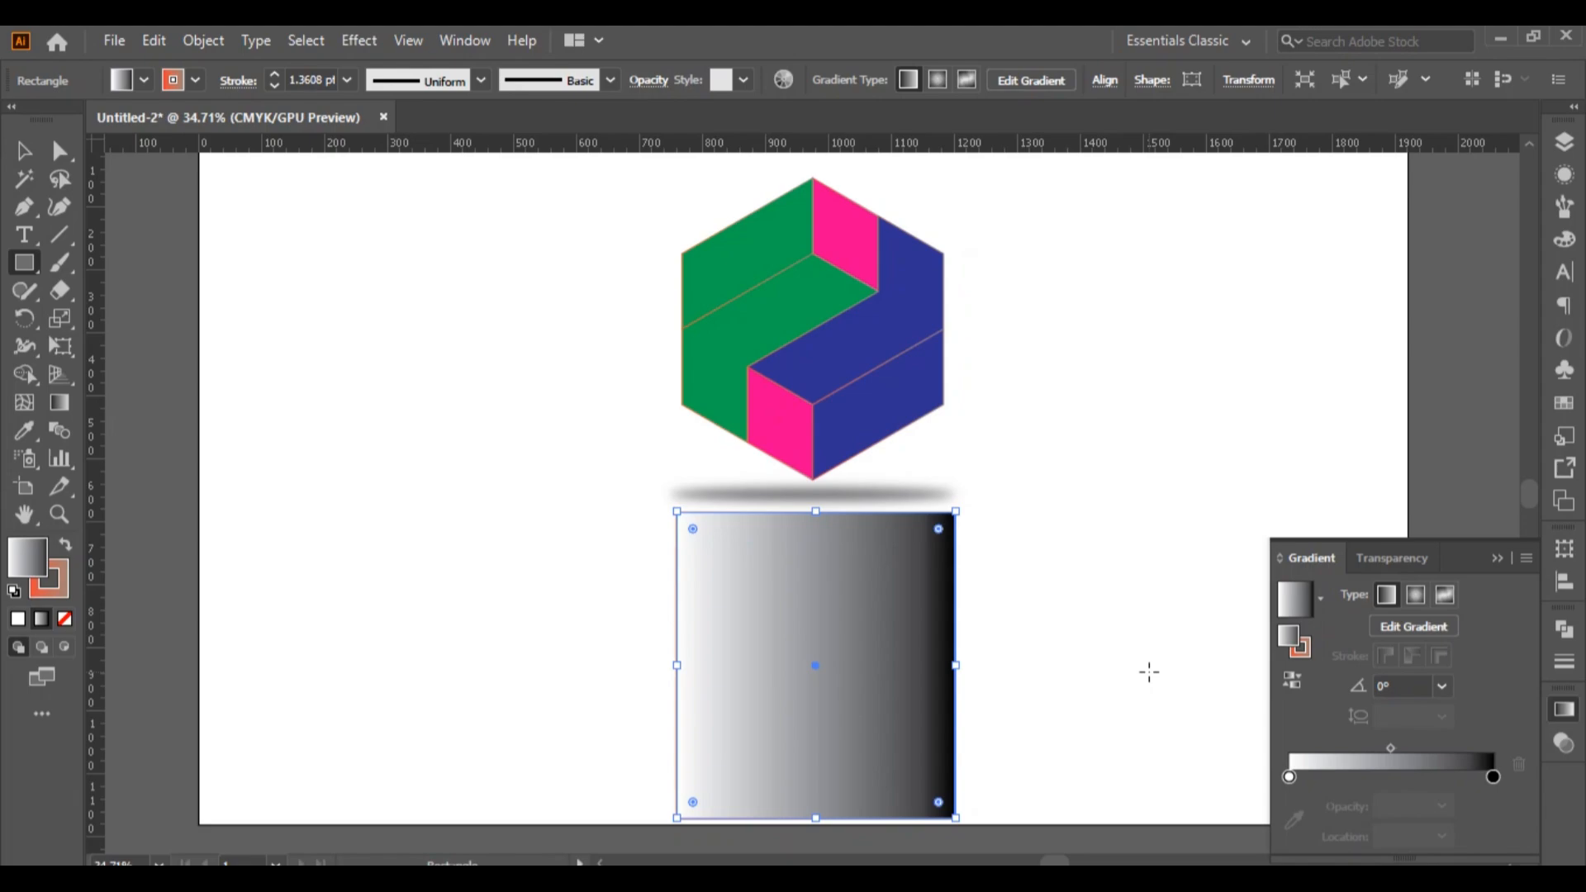
{"action": "left_click", "coordinate": [1497, 558]}
Remove the stroke from the gradient-filled rectangle and make its fill active again.
{"action": "left_click", "coordinate": [1565, 405]}
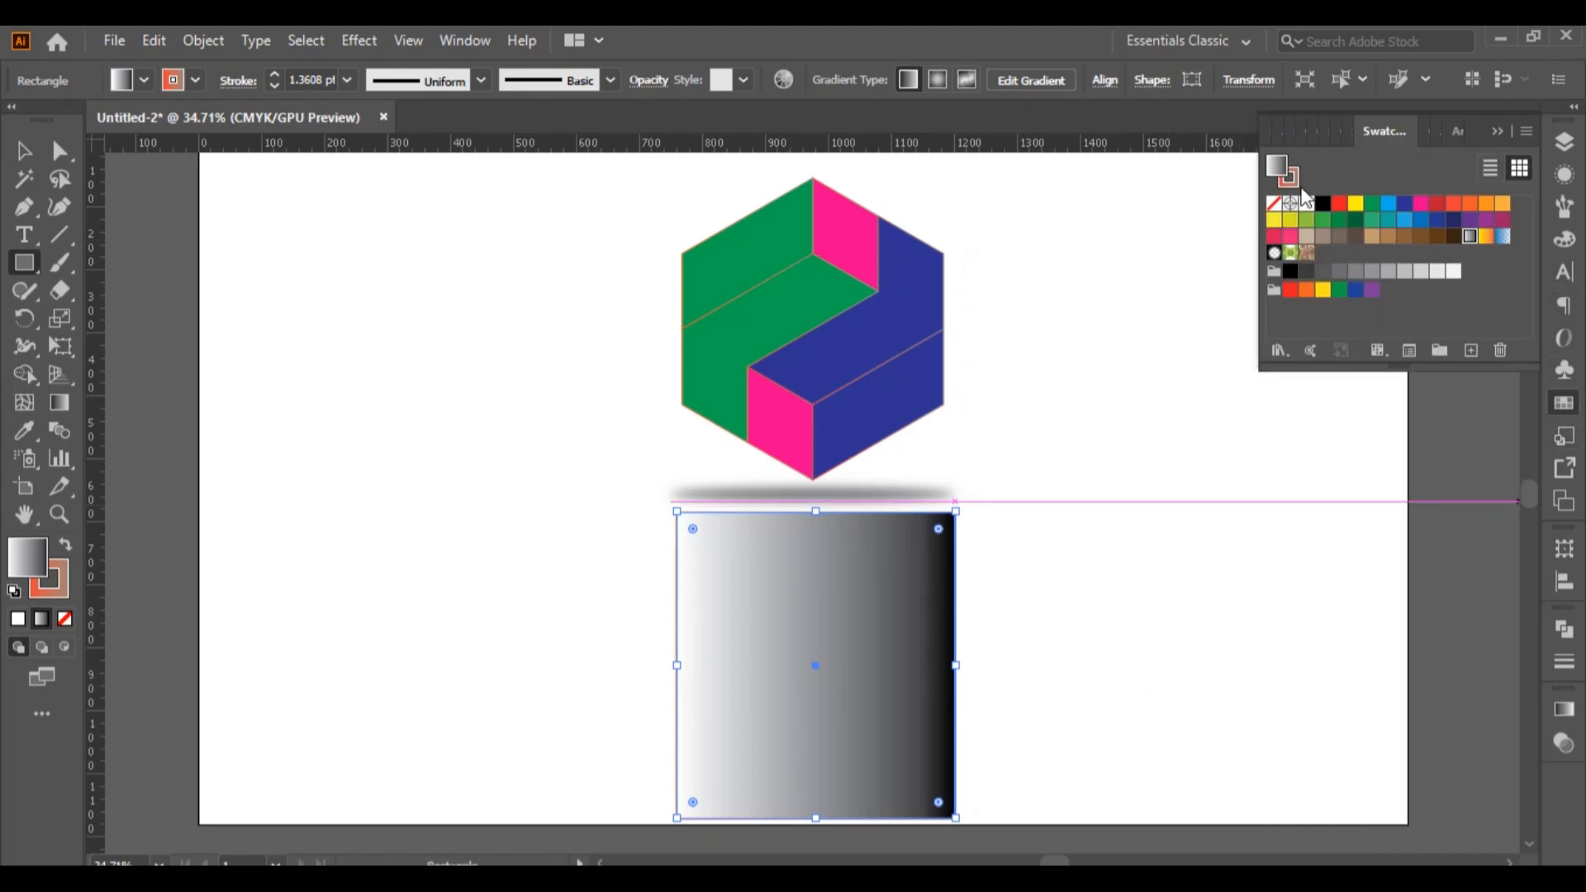
{"action": "left_click", "coordinate": [1286, 176]}
{"action": "left_click", "coordinate": [1273, 202]}
{"action": "left_click", "coordinate": [1274, 165]}
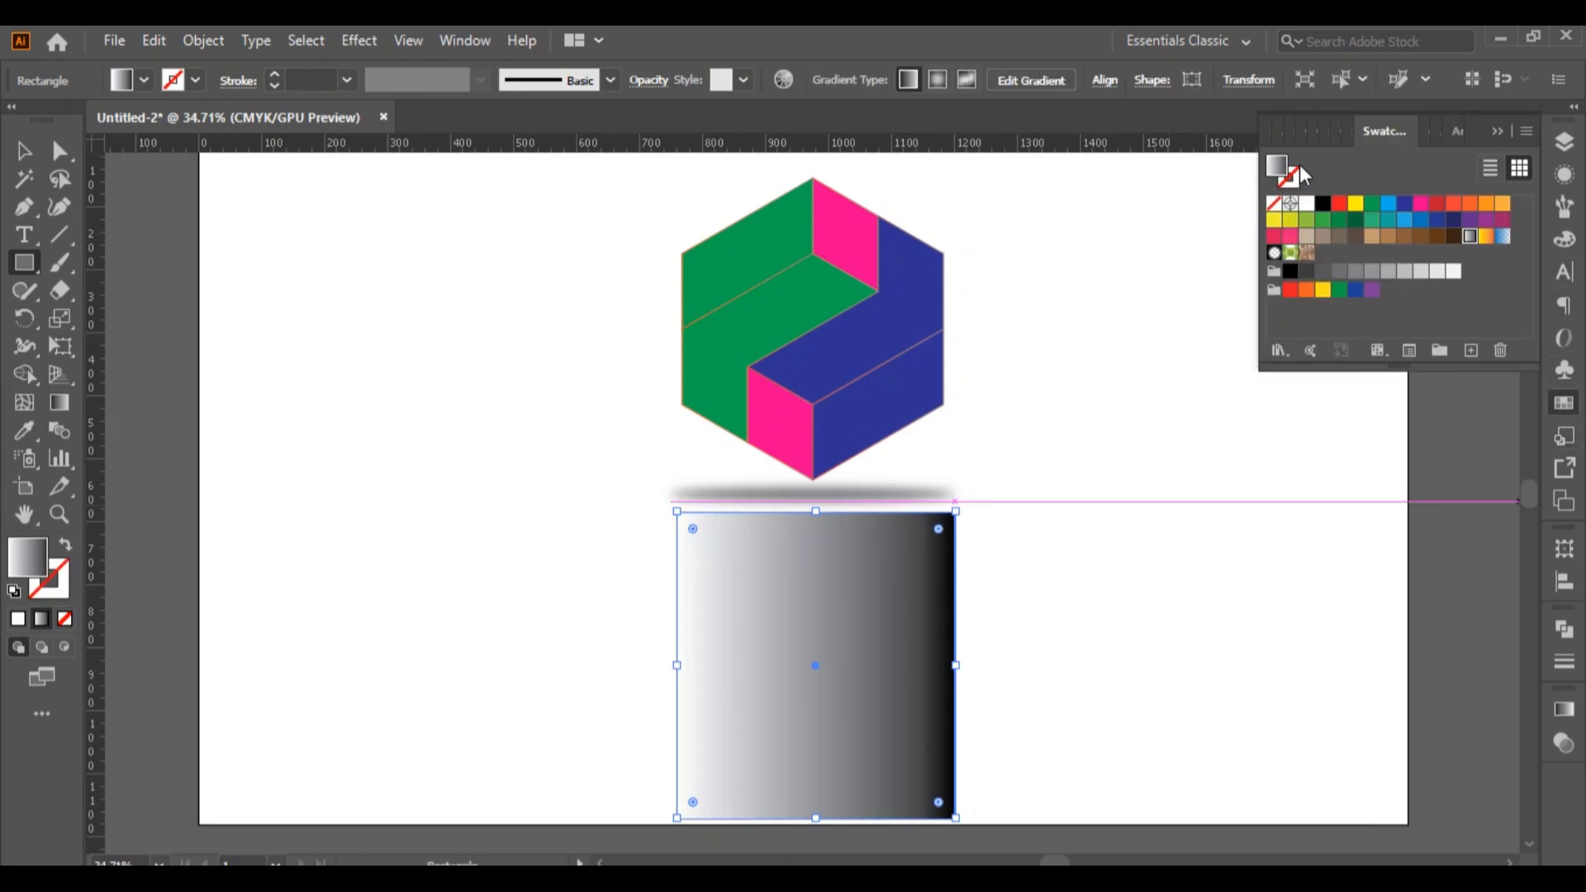
Run the rectangle's gradient vertically from white at its top edge to black at its bottom edge, and shift the midpoint upward toward the white end.
{"action": "key", "text": "g"}
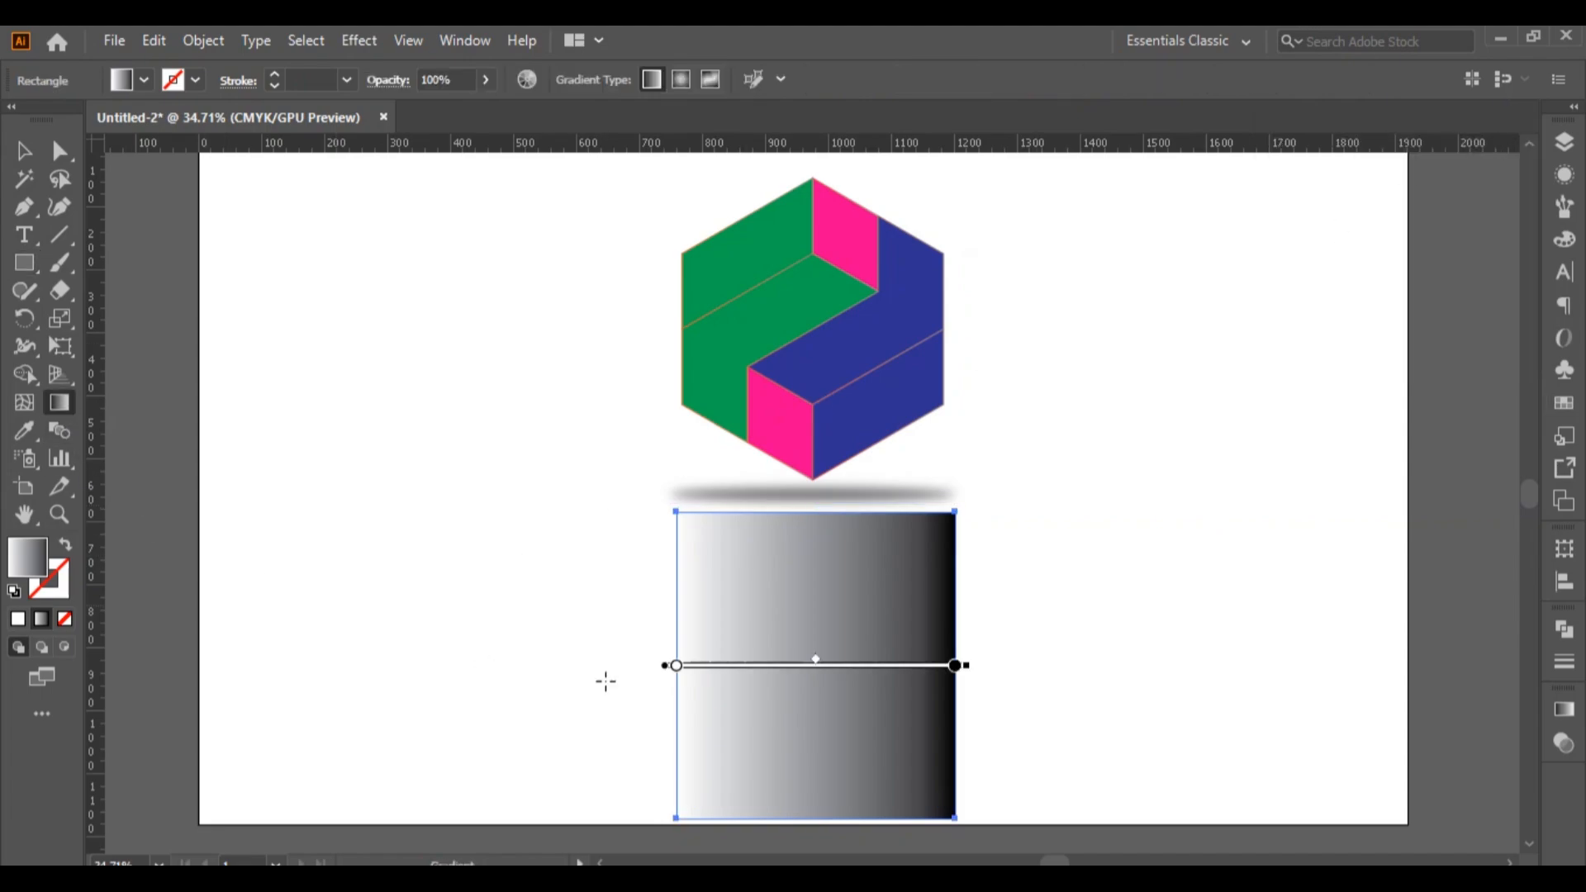
{"action": "left_click_drag", "start_coordinate": [808, 515], "coordinate": [815, 820]}
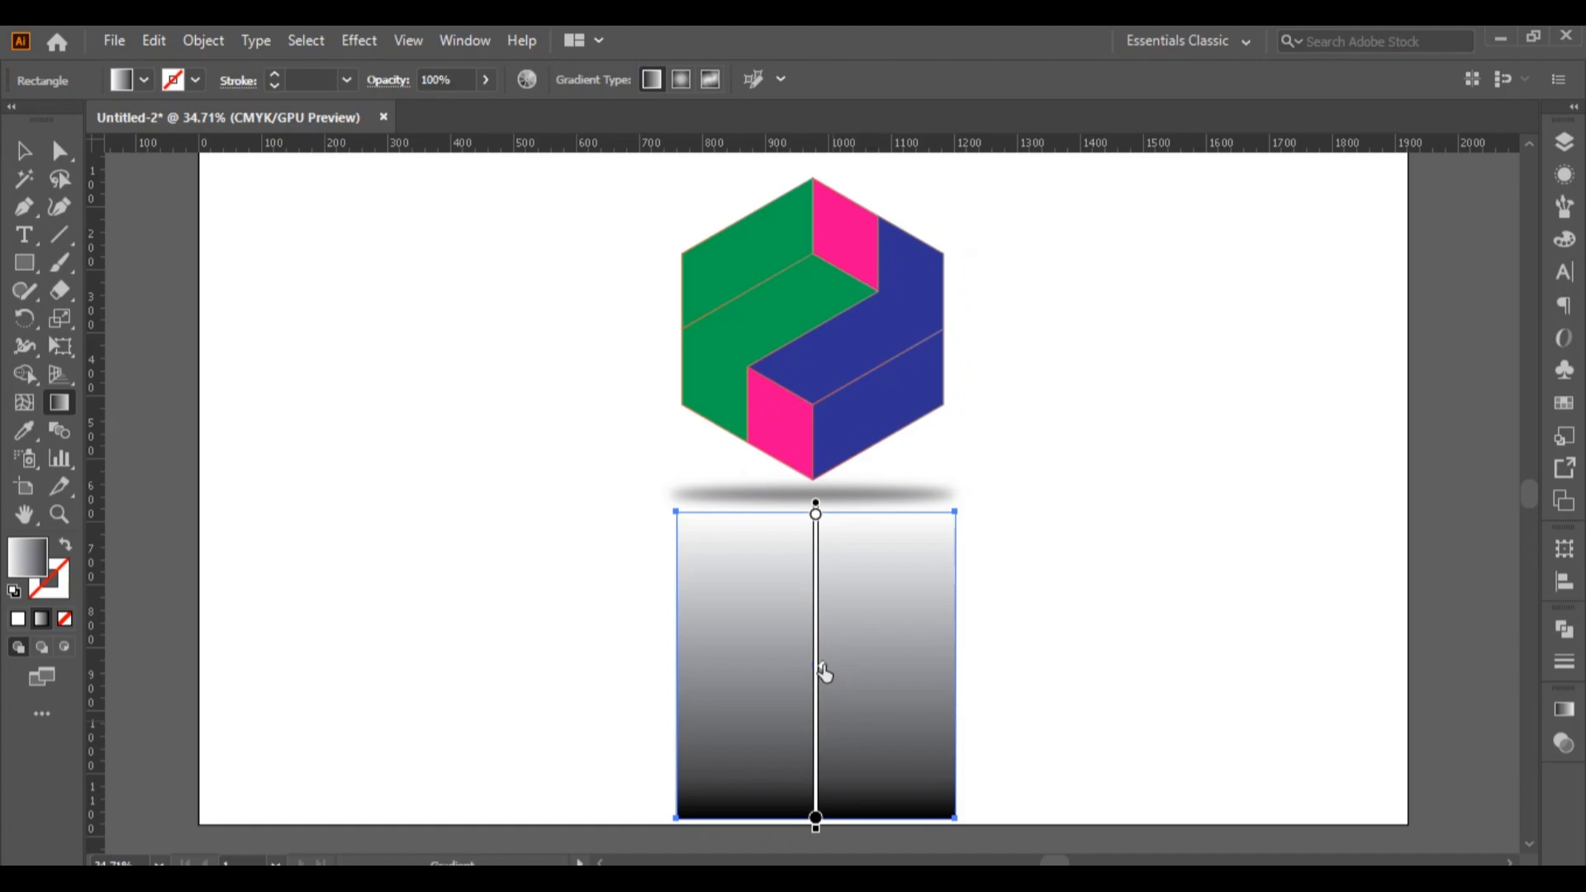
{"action": "left_click_drag", "start_coordinate": [823, 666], "coordinate": [823, 605]}
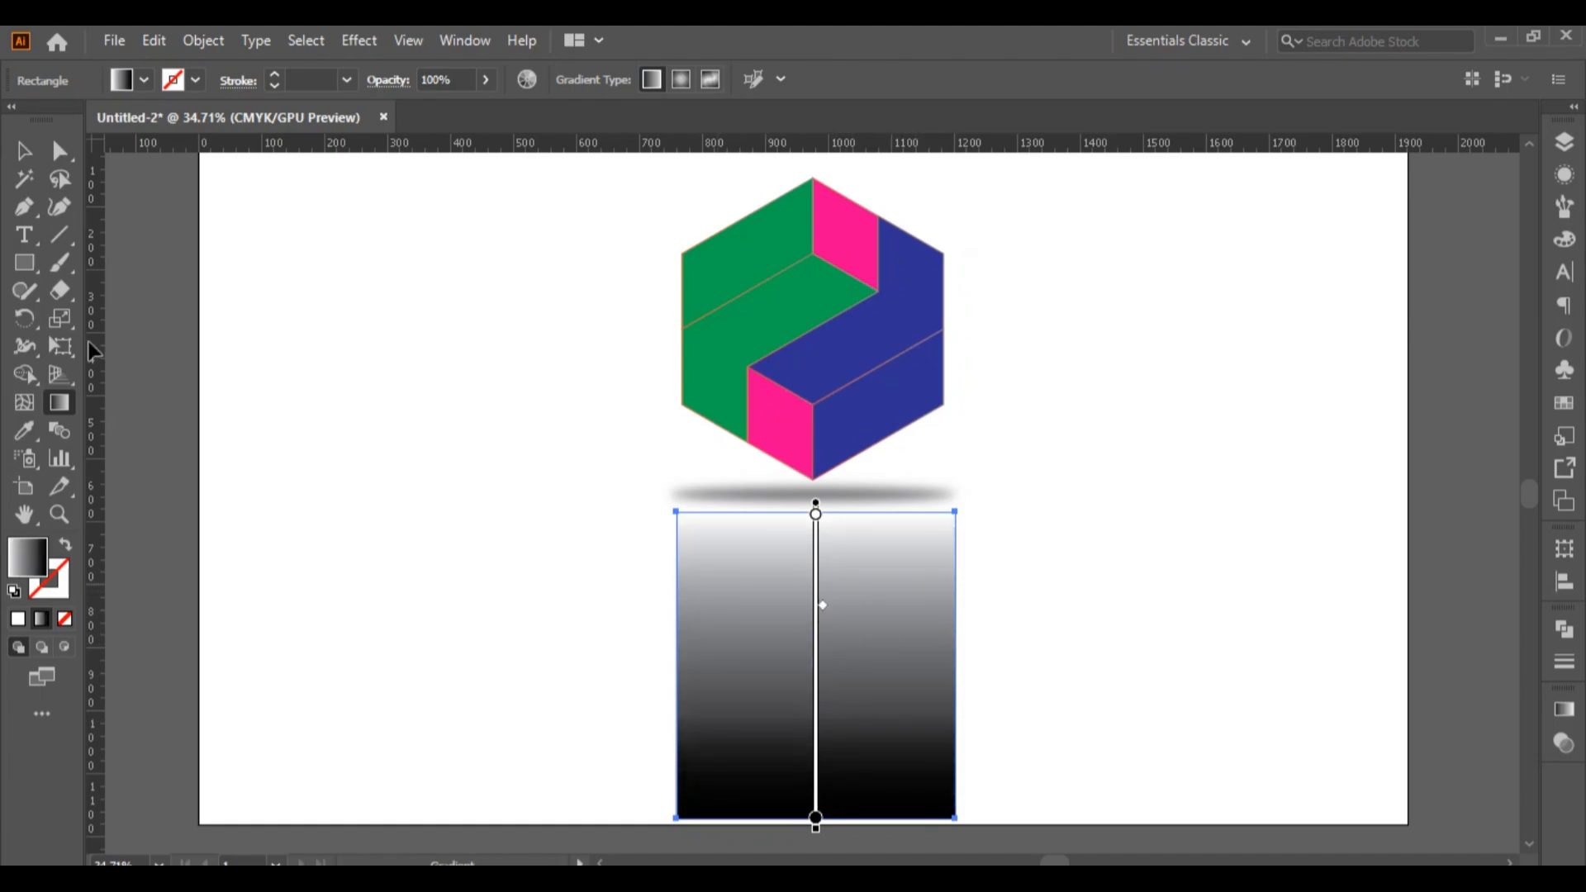
Select the gradient rectangle together with the mirrored hexagon and make an opacity mask from them.
{"action": "key", "text": "v"}
{"action": "left_click", "coordinate": [565, 560]}
{"action": "left_click_drag", "start_coordinate": [565, 560], "coordinate": [1404, 784]}
{"action": "left_click", "coordinate": [1564, 741]}
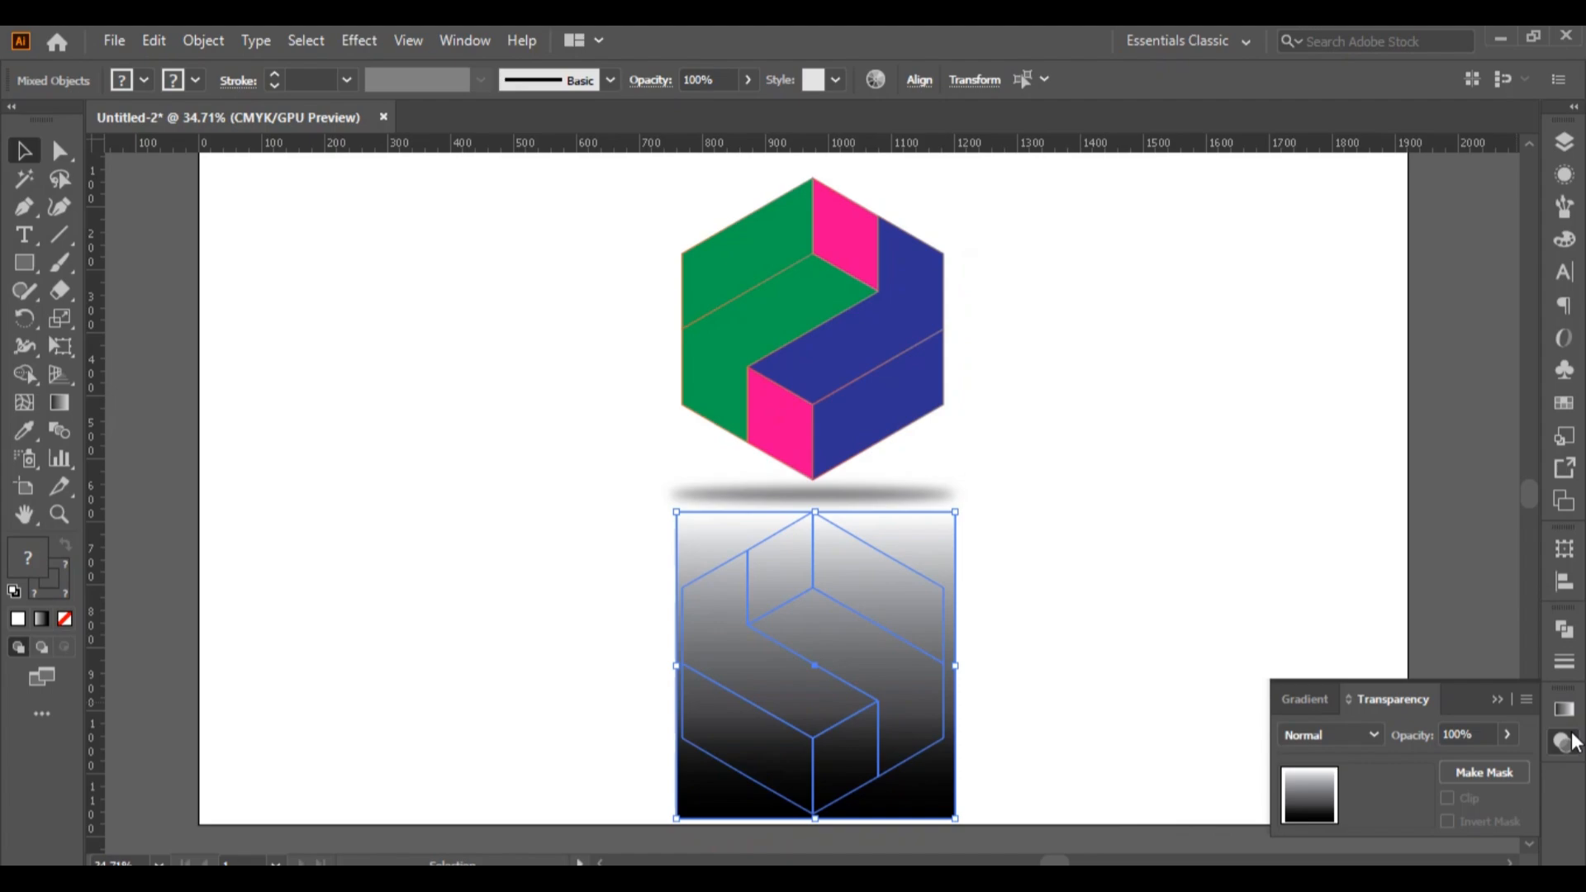
{"action": "left_click", "coordinate": [1487, 770]}
Lower the masked reflection's opacity to 74% and deselect it.
{"action": "left_click", "coordinate": [1507, 734]}
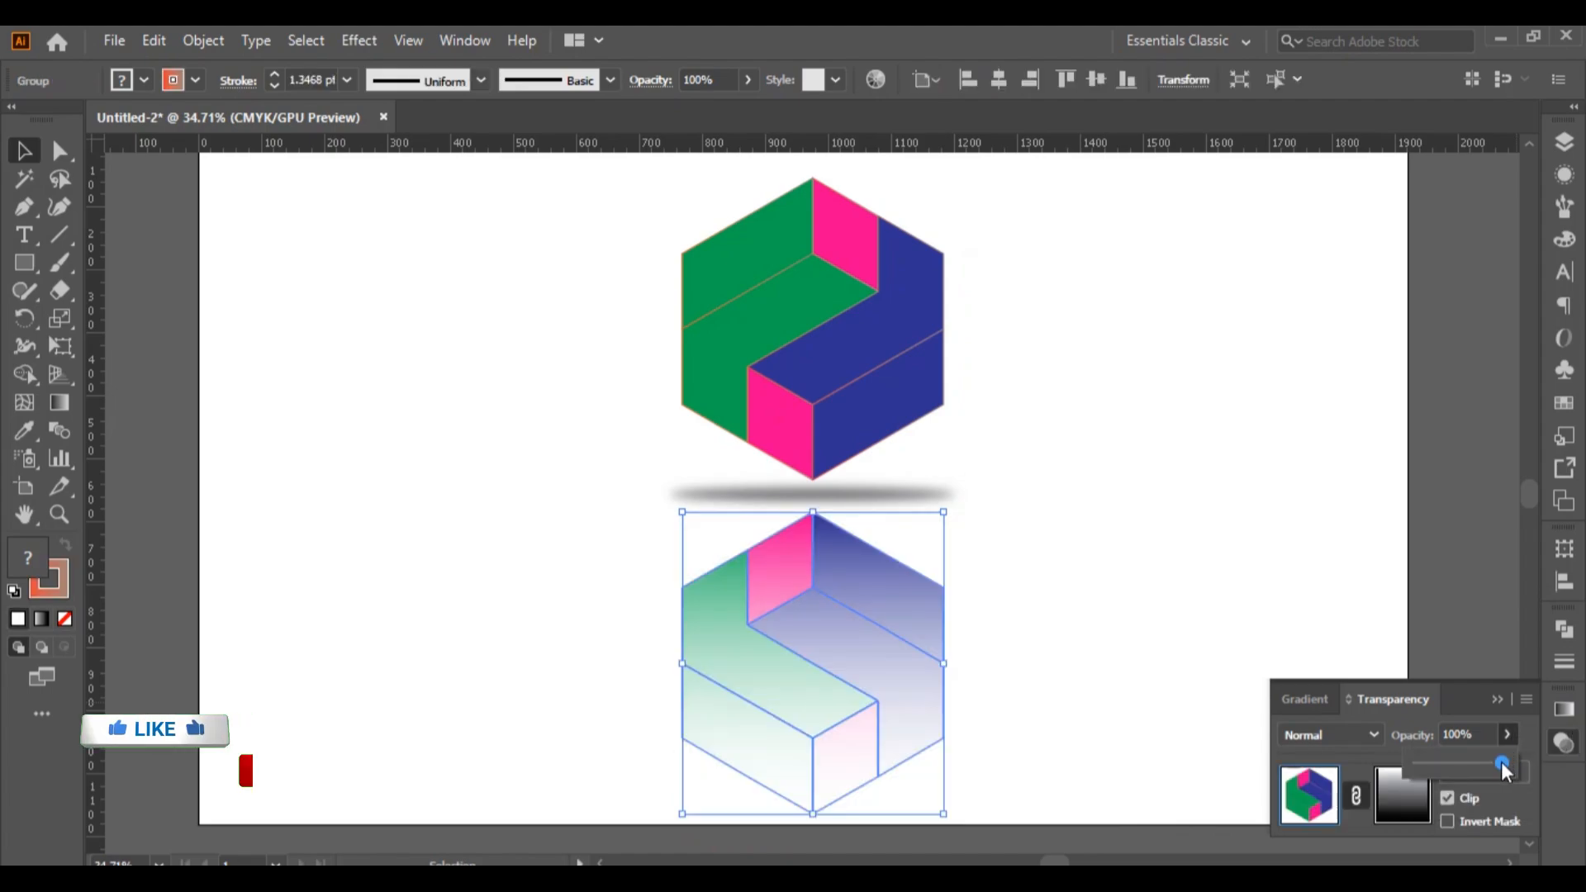
{"action": "left_click_drag", "start_coordinate": [1501, 762], "coordinate": [1479, 762]}
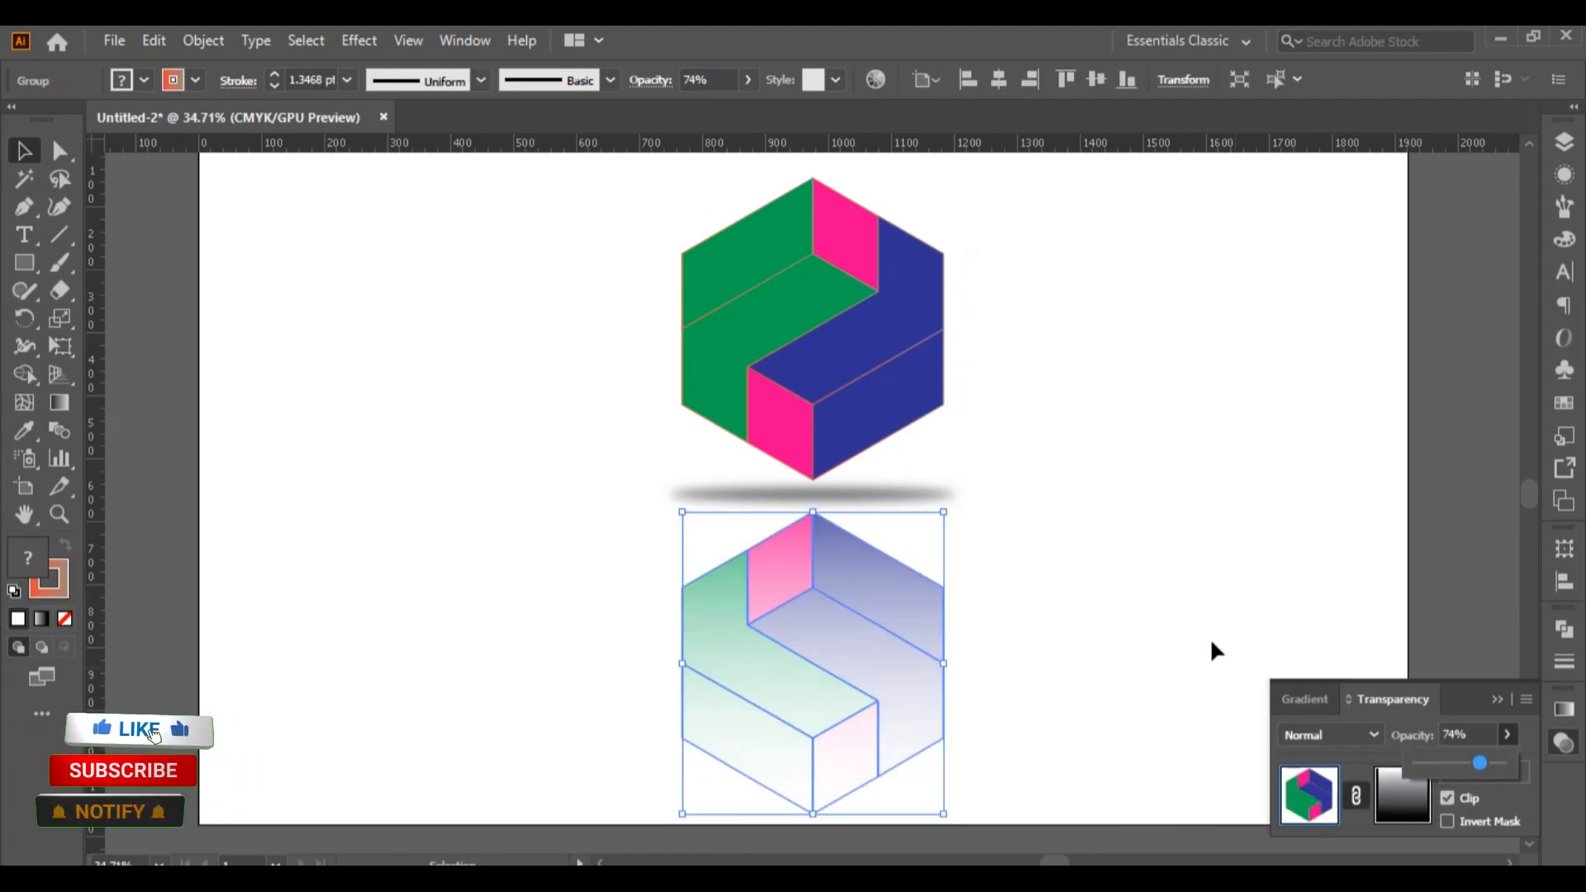
{"action": "left_click", "coordinate": [1313, 653]}
{"action": "left_click", "coordinate": [1216, 603]}
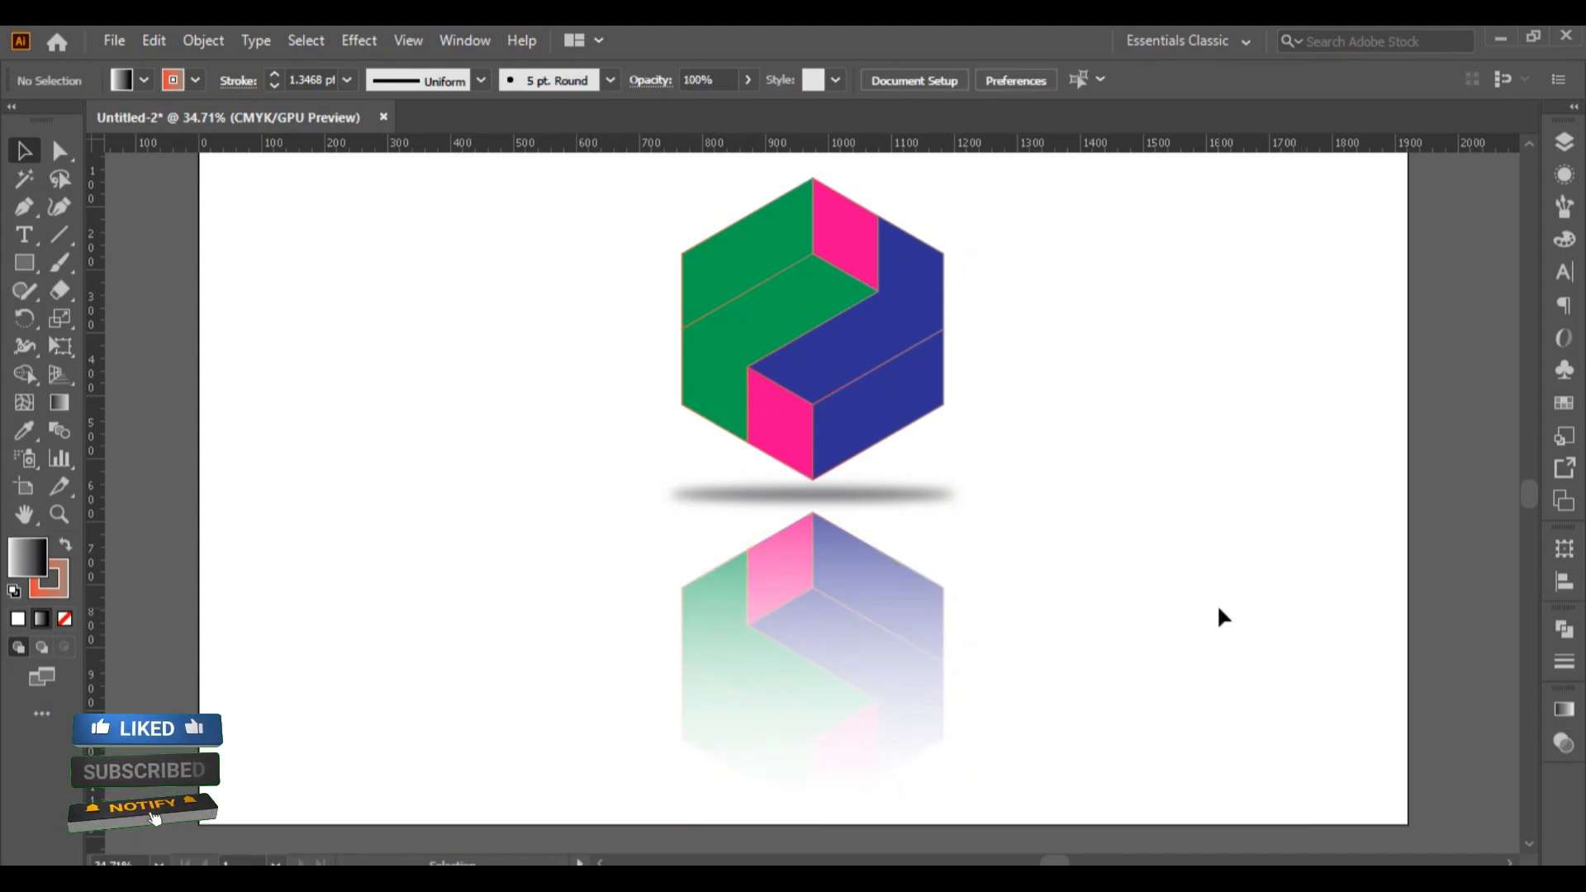
Nudge the upper hexagon slightly down so its lower tip sits closer to the blurred shadow, and deselect it.
{"action": "scroll", "coordinate": [1198, 562], "scroll_direction": "up", "scroll_amount": 1}
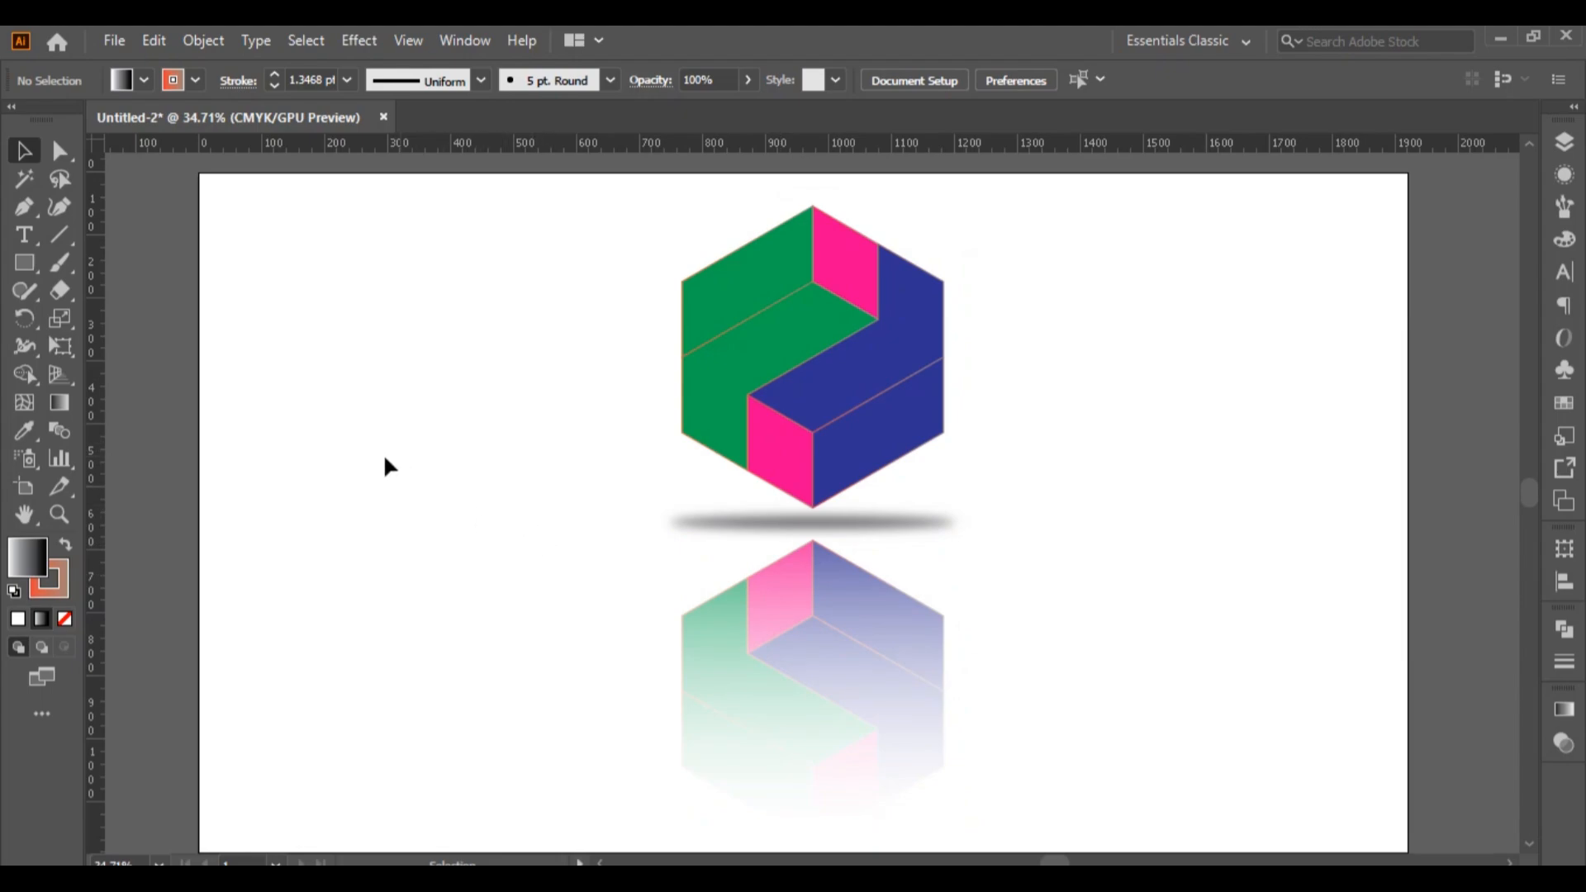
{"action": "left_click", "coordinate": [887, 467]}
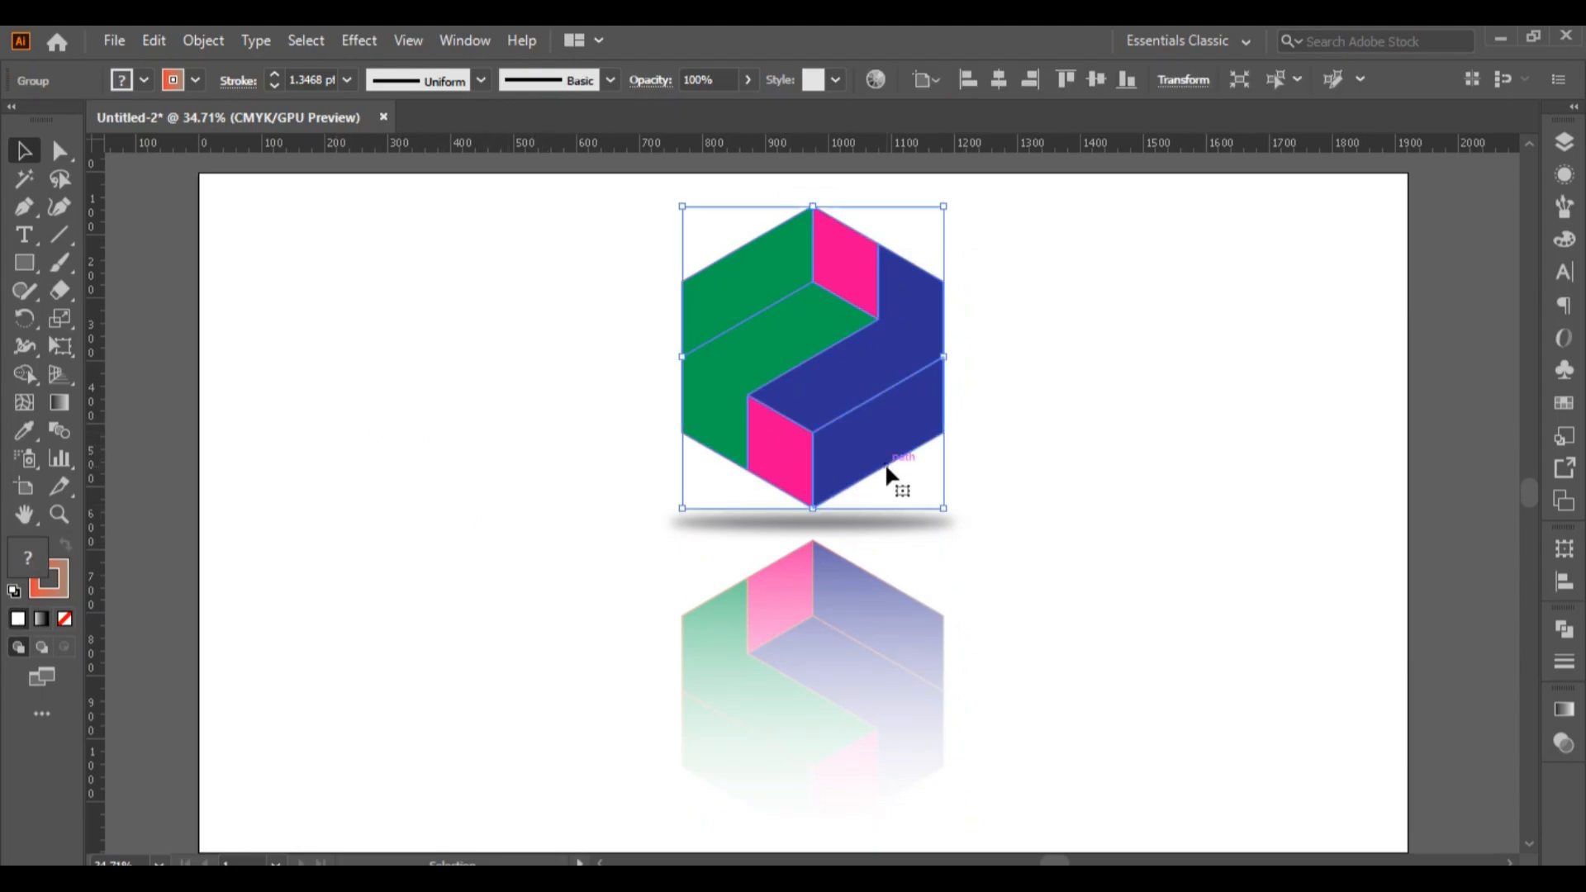
{"action": "key", "text": "Down"}
{"action": "key", "text": "Down"}
{"action": "key", "text": "Down"}
{"action": "key", "text": "Down"}
{"action": "key", "text": "Down"}
{"action": "key", "text": "Down"}
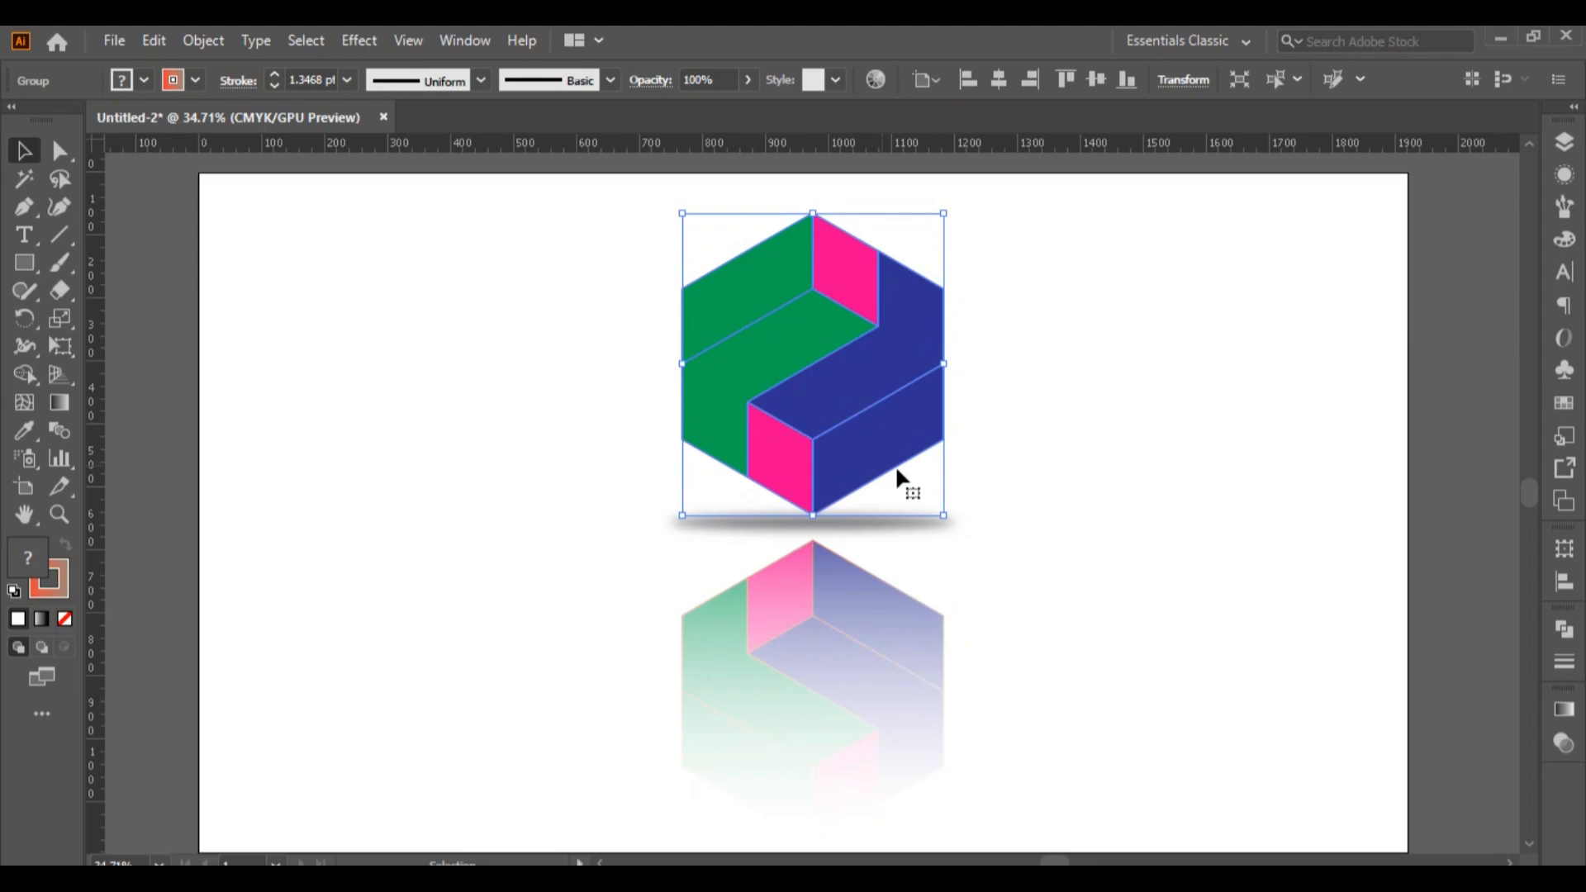
{"action": "left_click", "coordinate": [1115, 529]}
Nudge the faded reflection slightly up toward the blurred shadow and deselect it.
{"action": "left_click", "coordinate": [853, 604]}
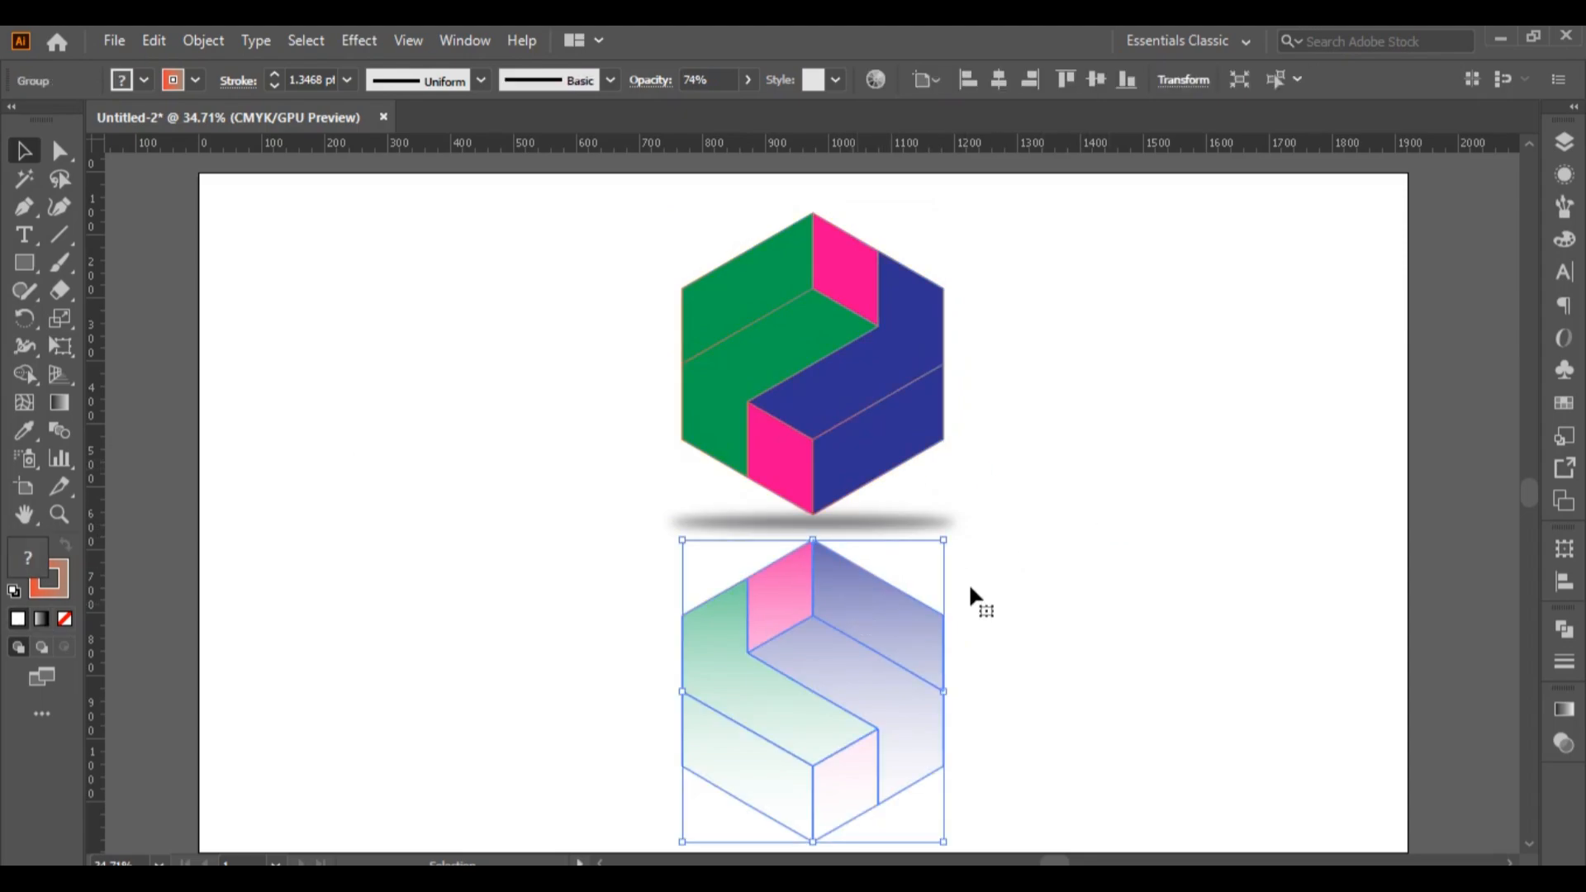
{"action": "key", "text": "Up"}
{"action": "key", "text": "Up"}
{"action": "key", "text": "Up"}
{"action": "key", "text": "Up"}
{"action": "key", "text": "Up"}
{"action": "key", "text": "Up"}
{"action": "key", "text": "Up"}
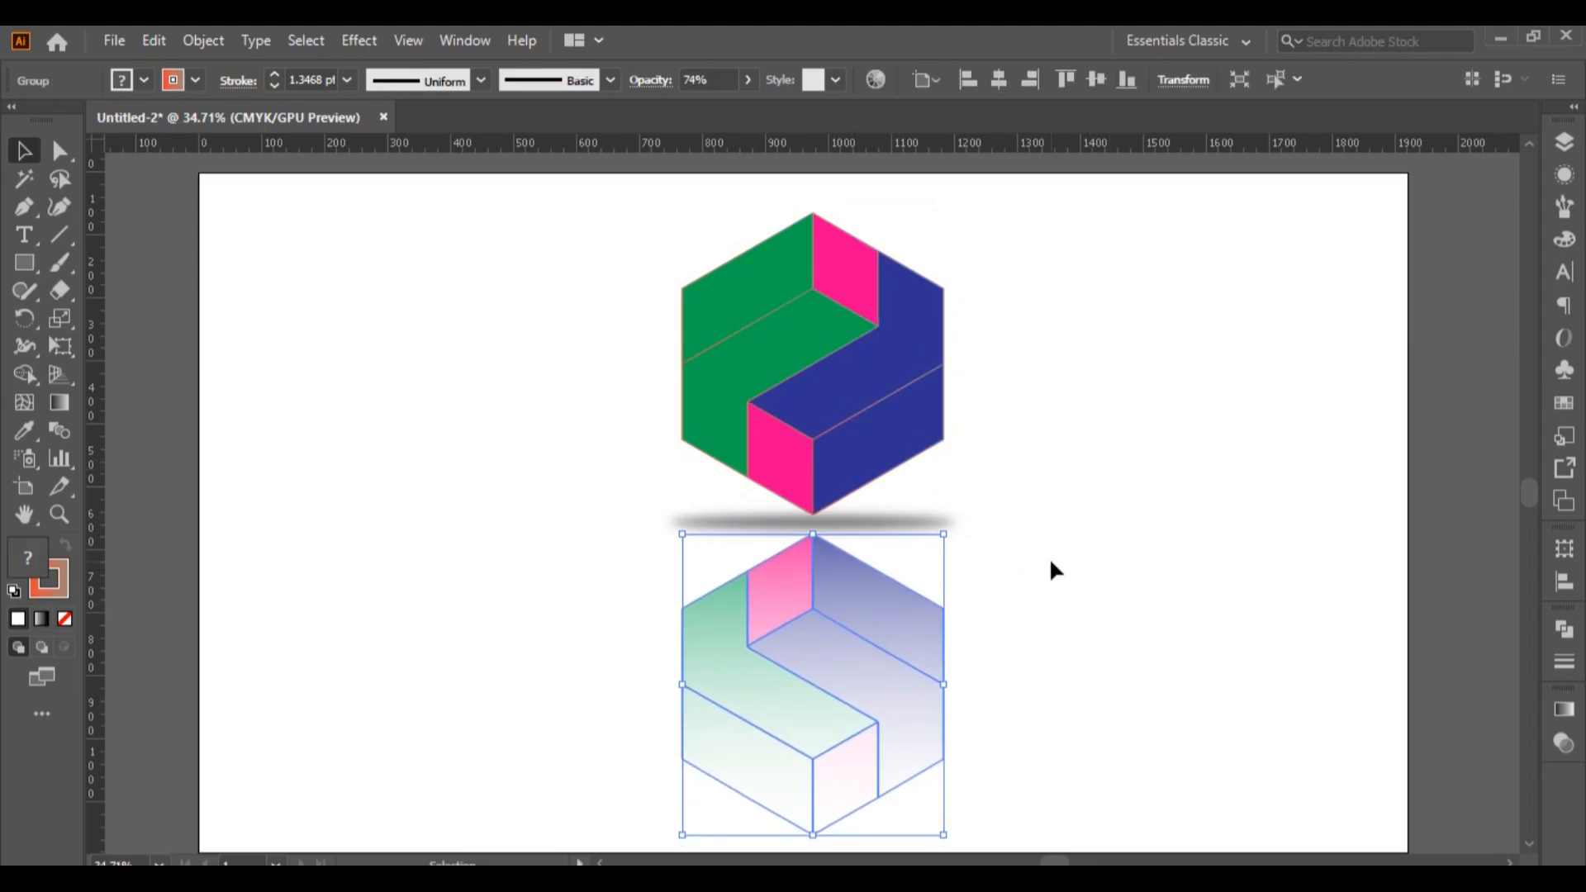
{"action": "left_click", "coordinate": [1100, 640]}
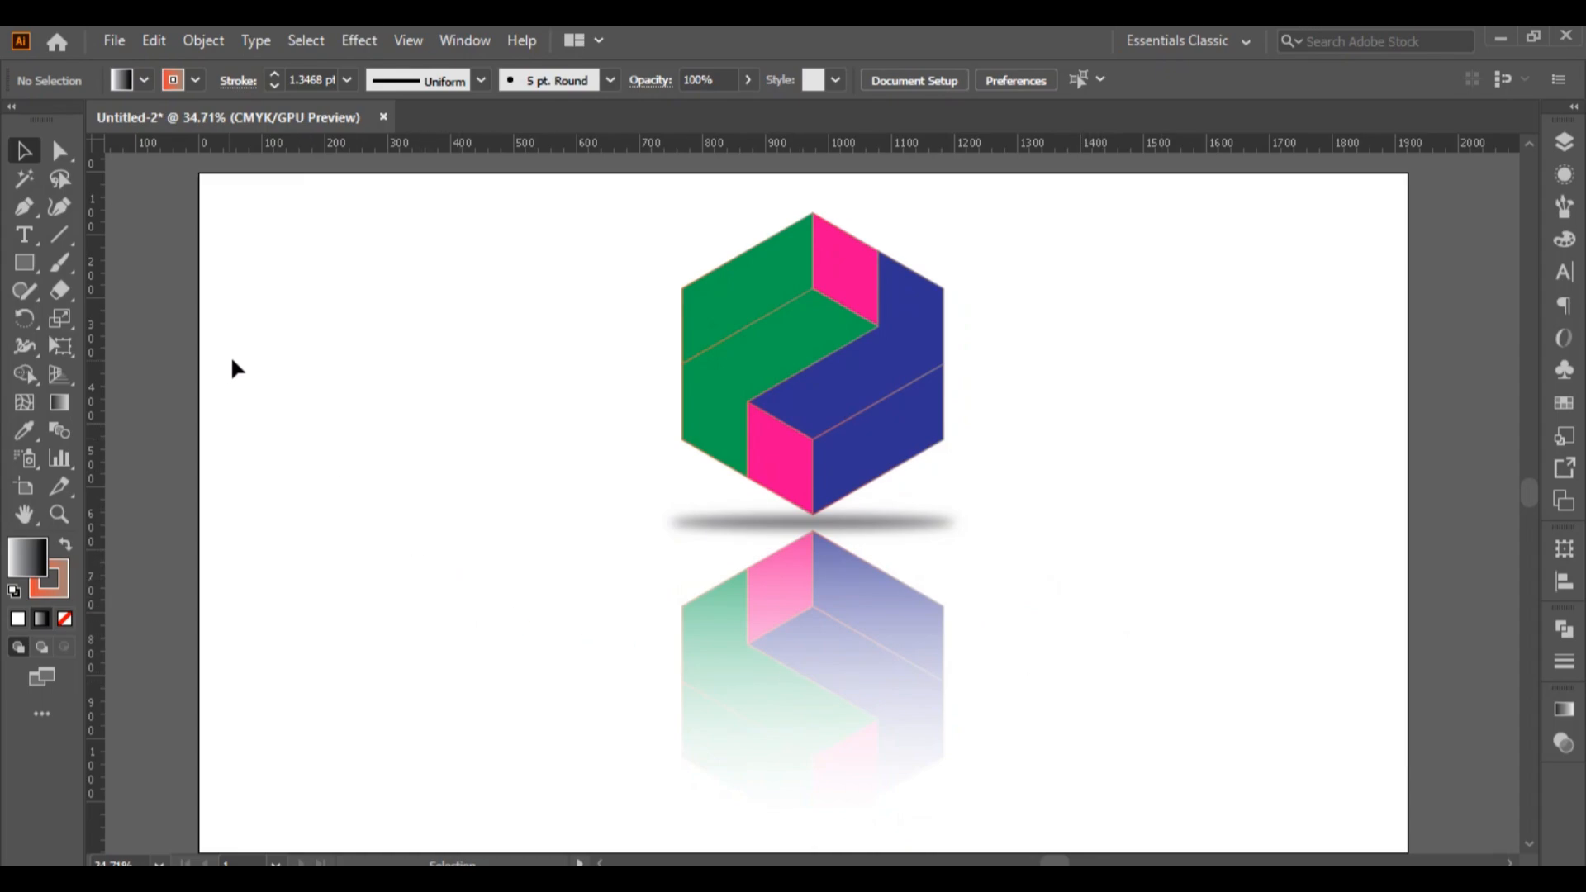
Open the file commands for the finished logo document.
{"action": "left_click", "coordinate": [114, 40]}
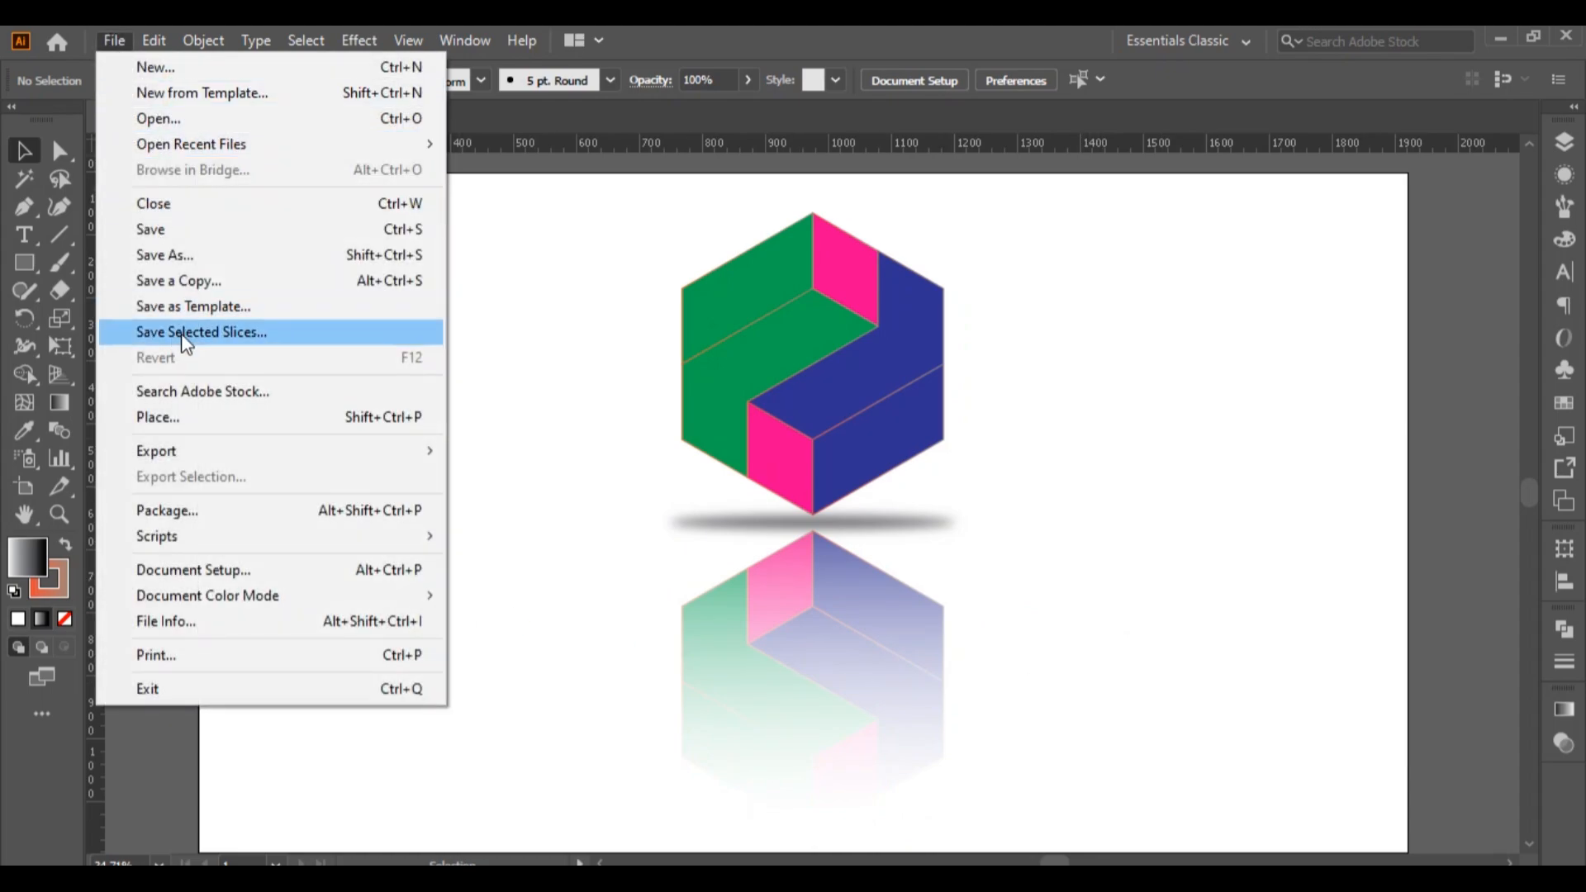